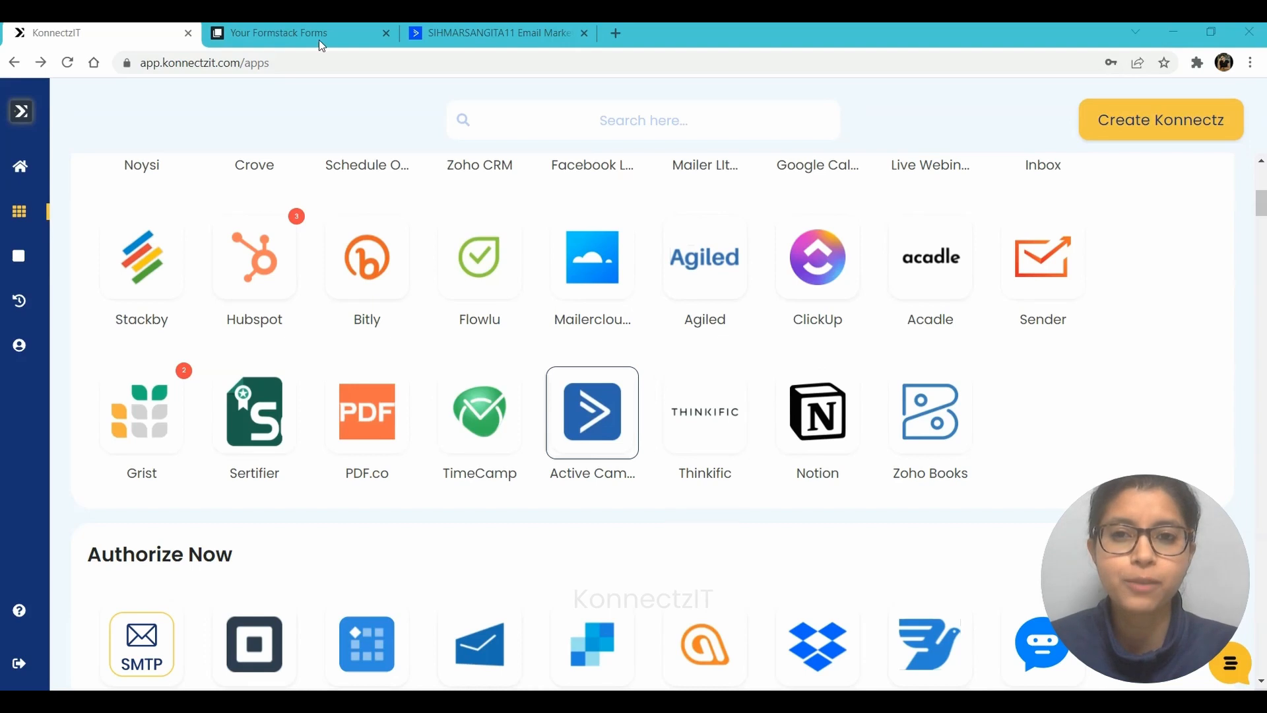
# Show the Formstack forms list, where the Lead Generation form has 4 submissions
pyautogui.click(299, 29)
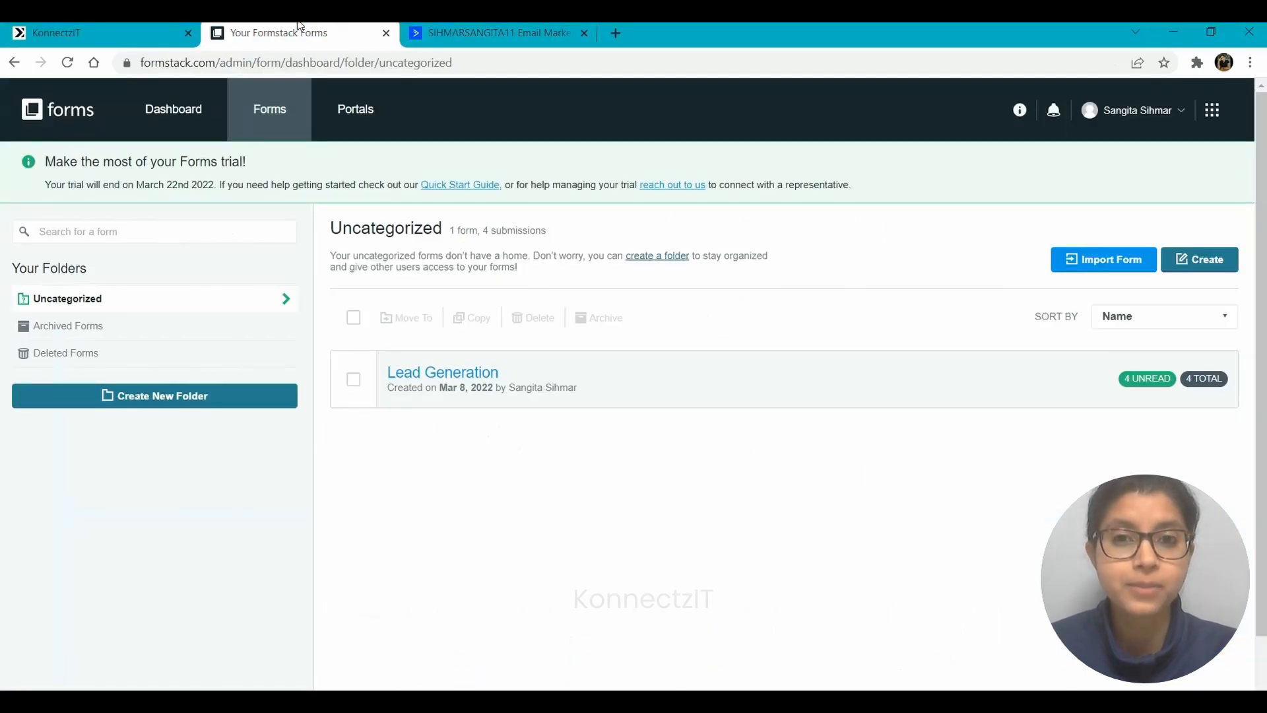
pyautogui.click(469, 27)
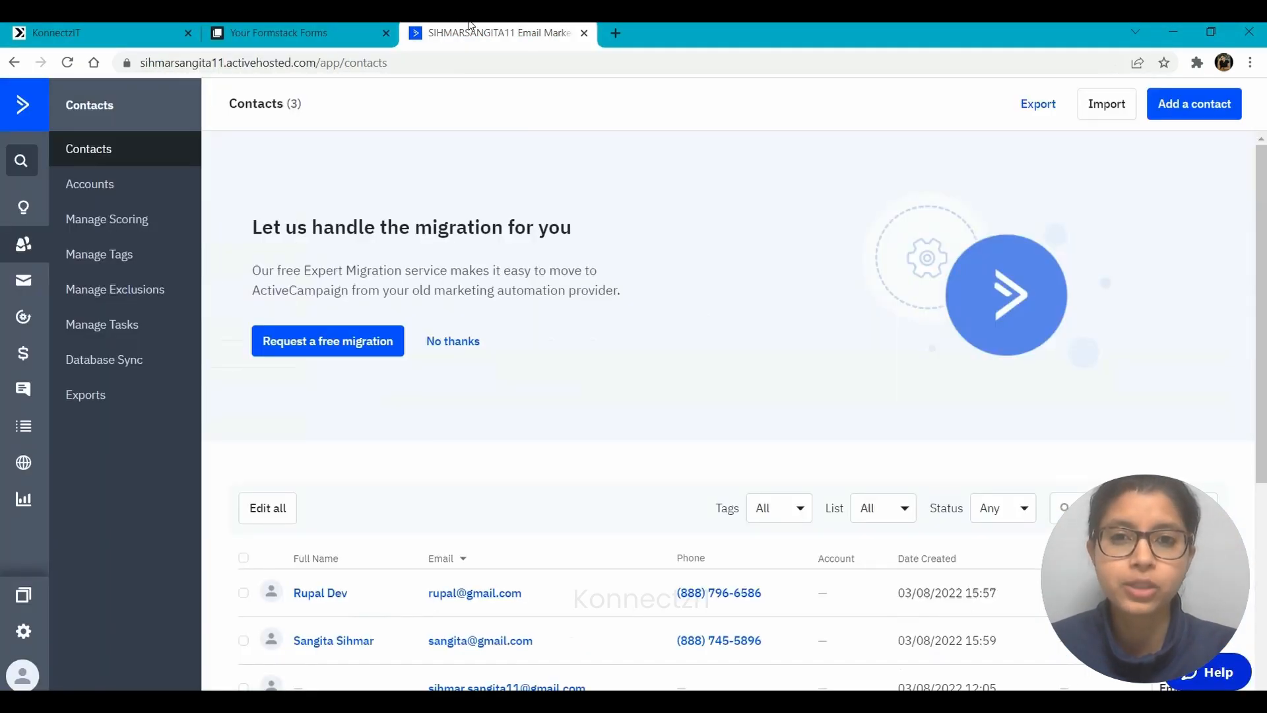
pyautogui.click(298, 29)
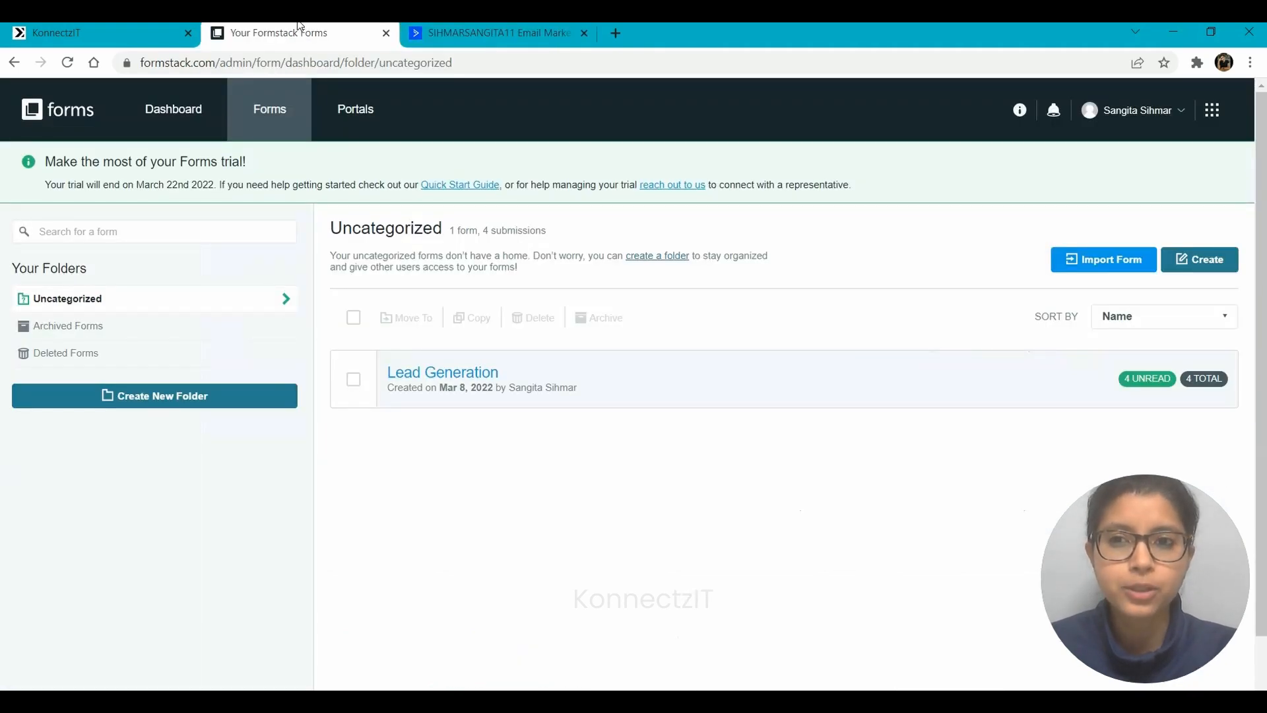
pyautogui.moveTo(462, 389)
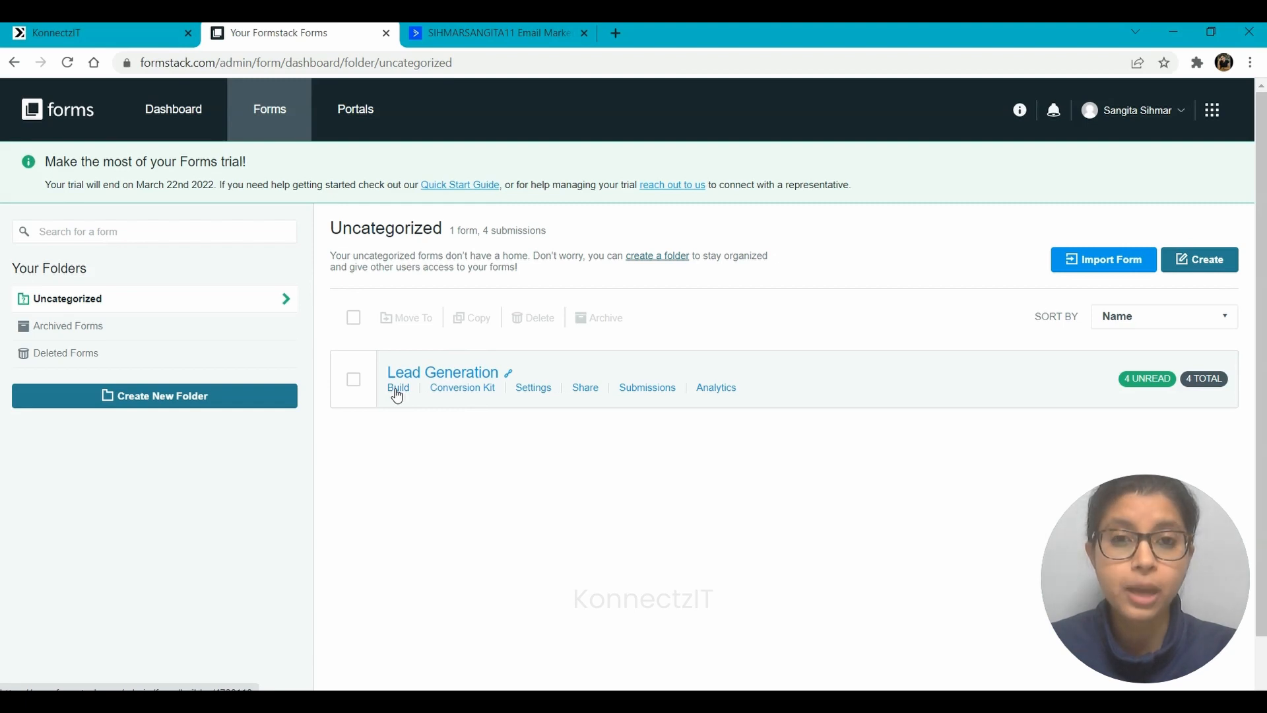
# Review ActiveCampaign's 3 existing contacts and available lists, then return to KonnectzIT's apps page
pyautogui.click(468, 28)
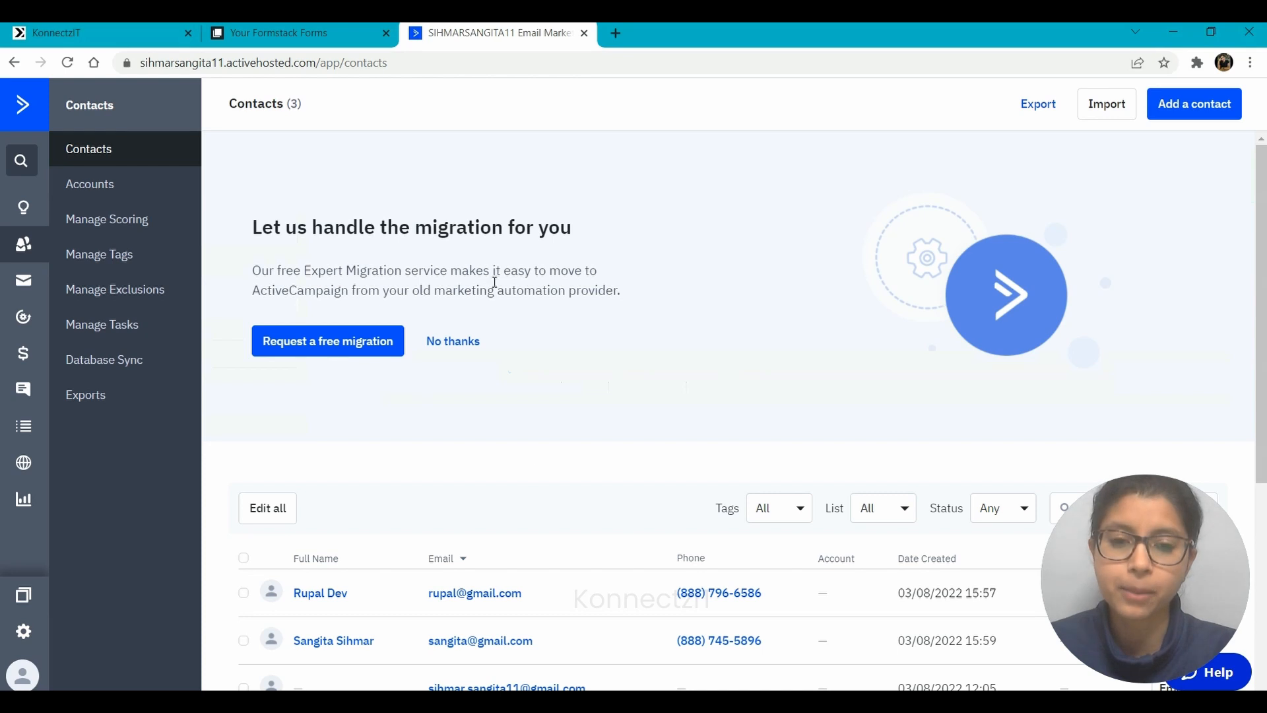
pyautogui.scroll(-2, 535, 470)
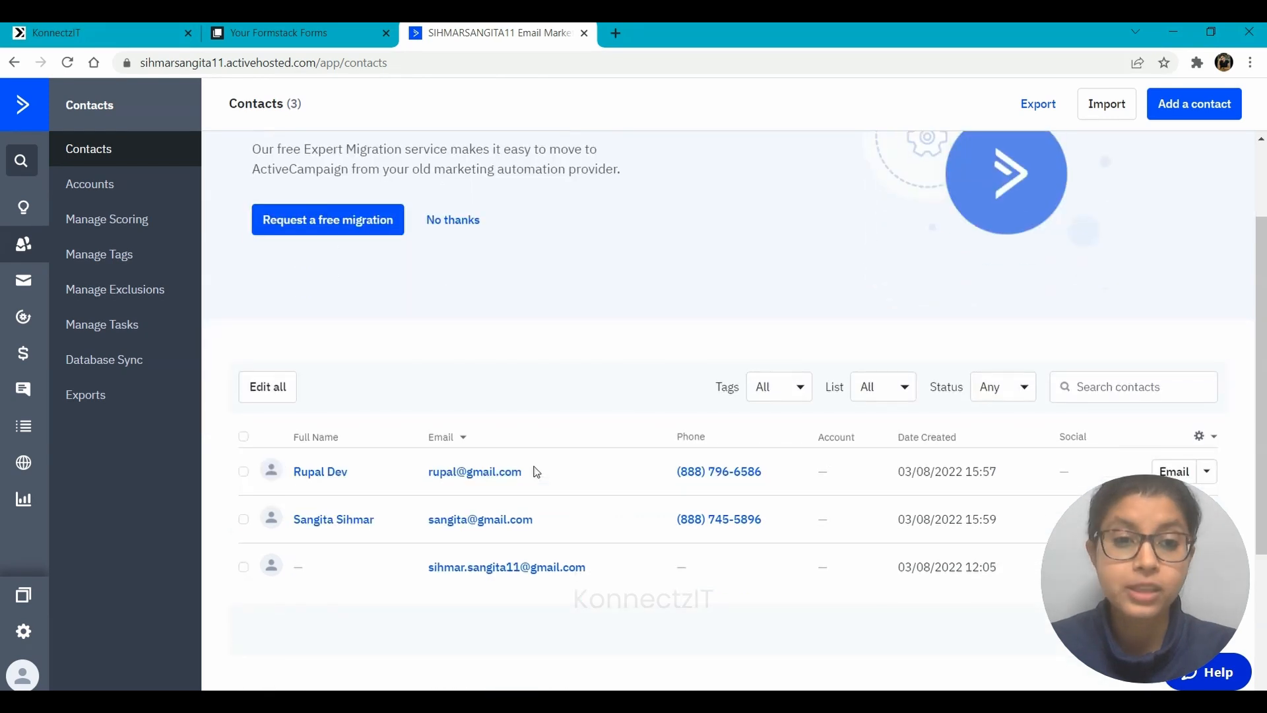
pyautogui.scroll(-1, 536, 470)
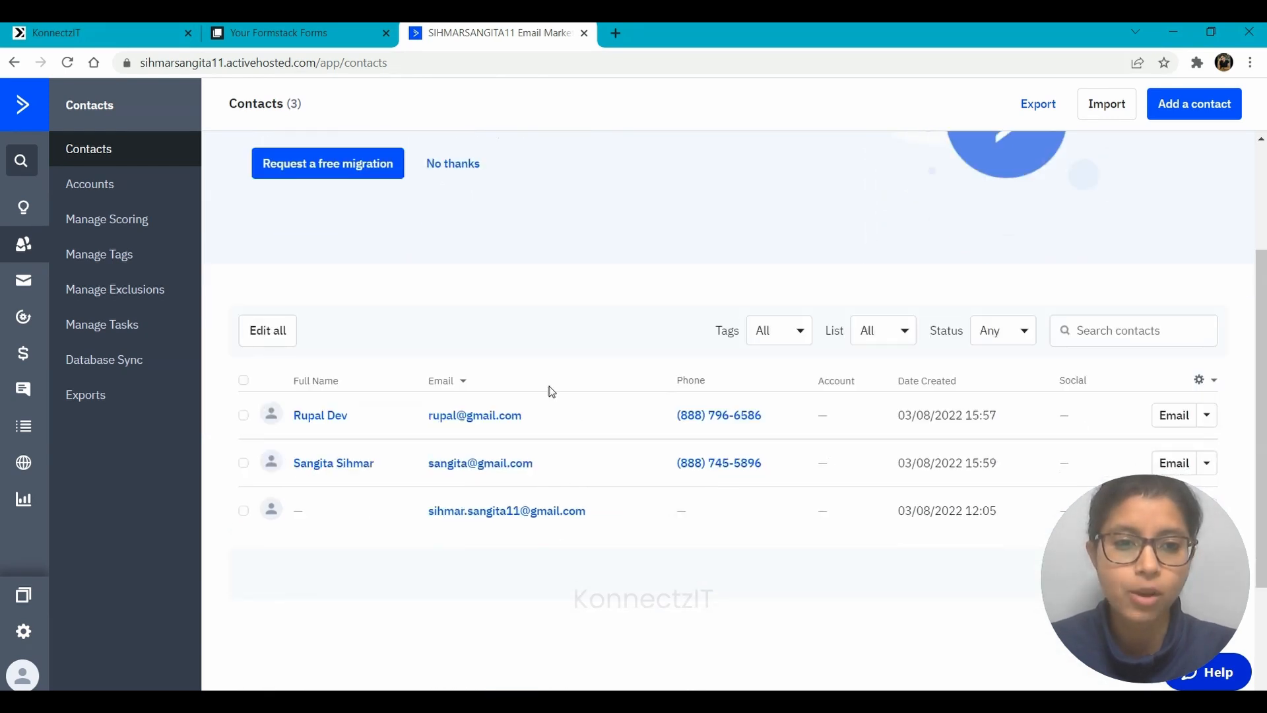
pyautogui.click(871, 327)
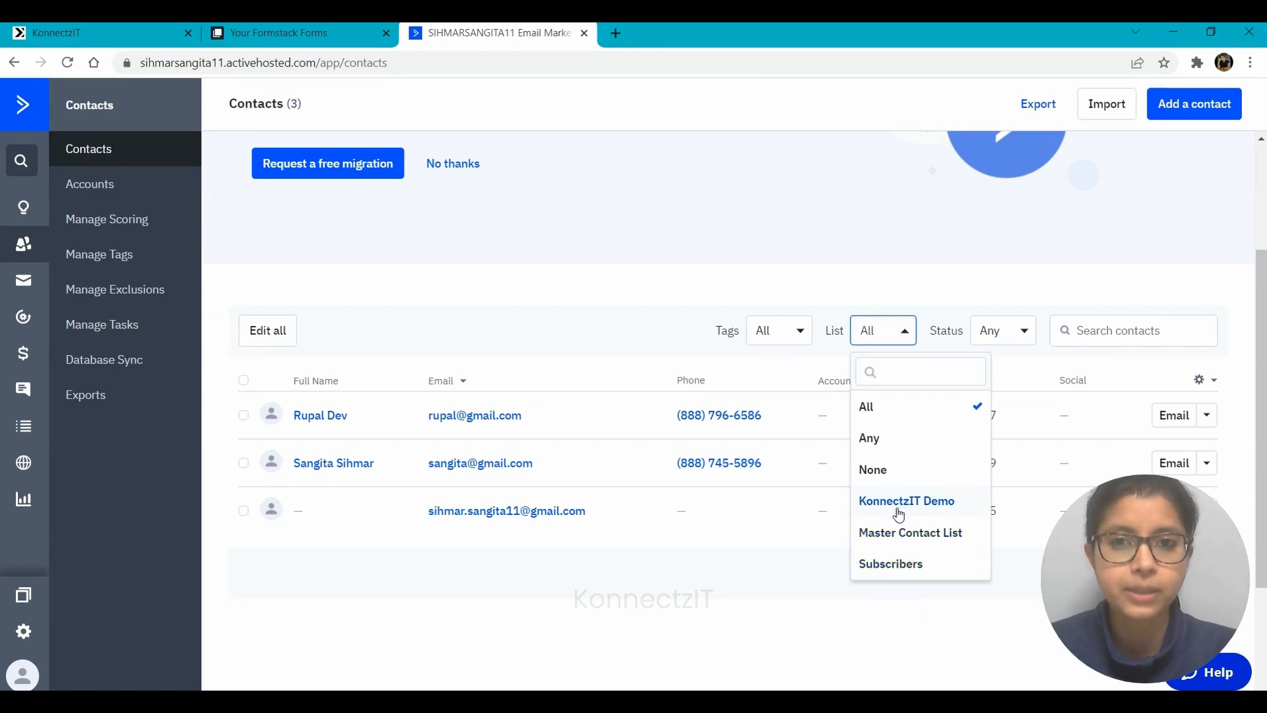
pyautogui.click(640, 628)
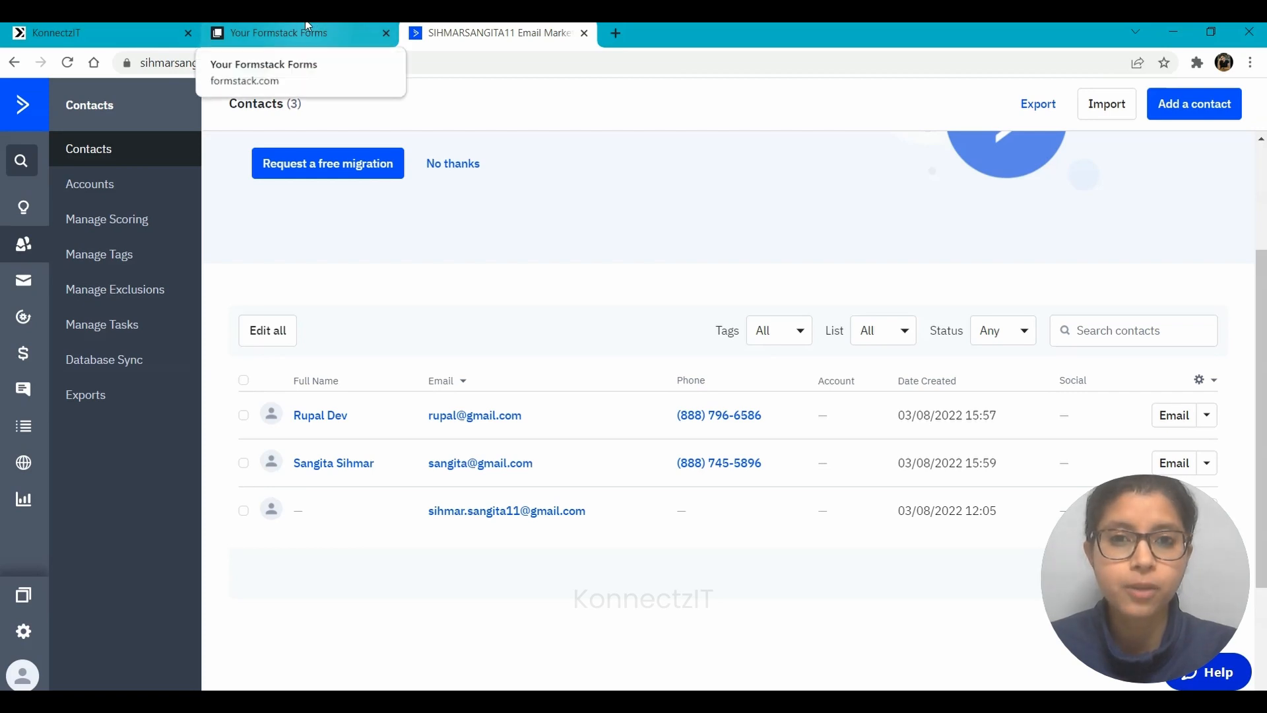
pyautogui.click(108, 26)
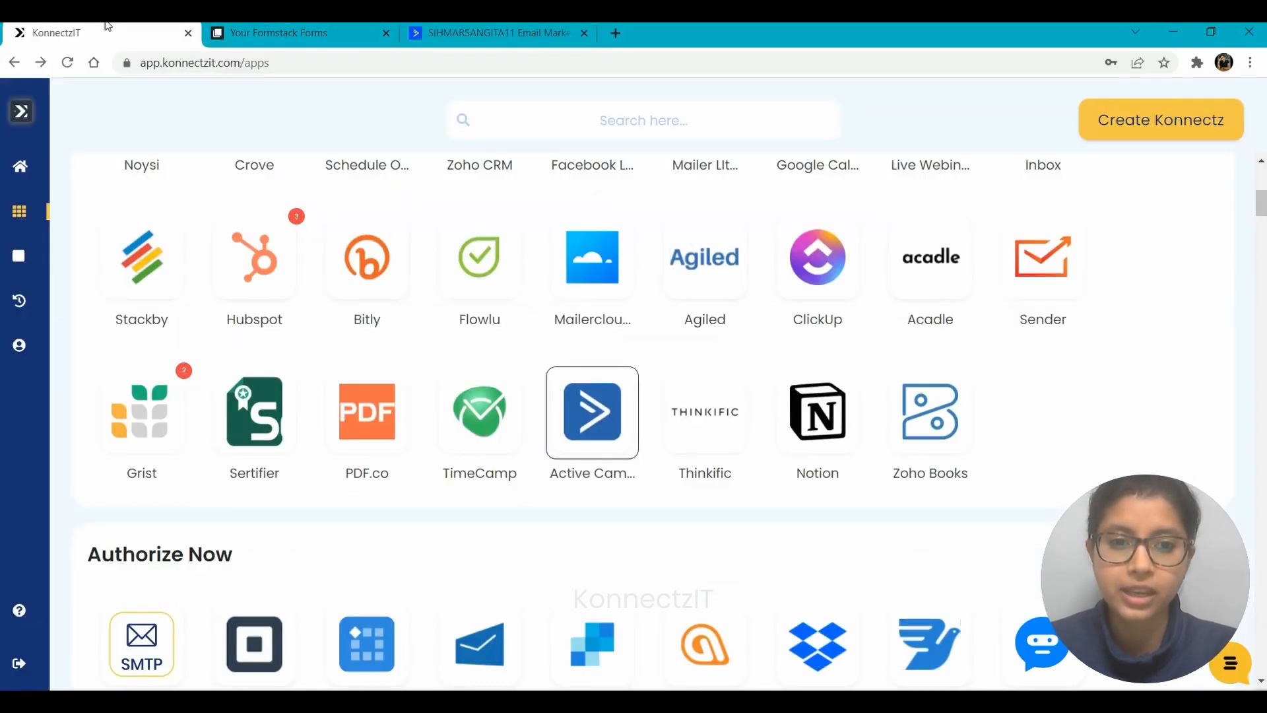
# Begin adding a new Active Campaign account in KonnectzIT, which asks for an API token and URL
pyautogui.click(573, 439)
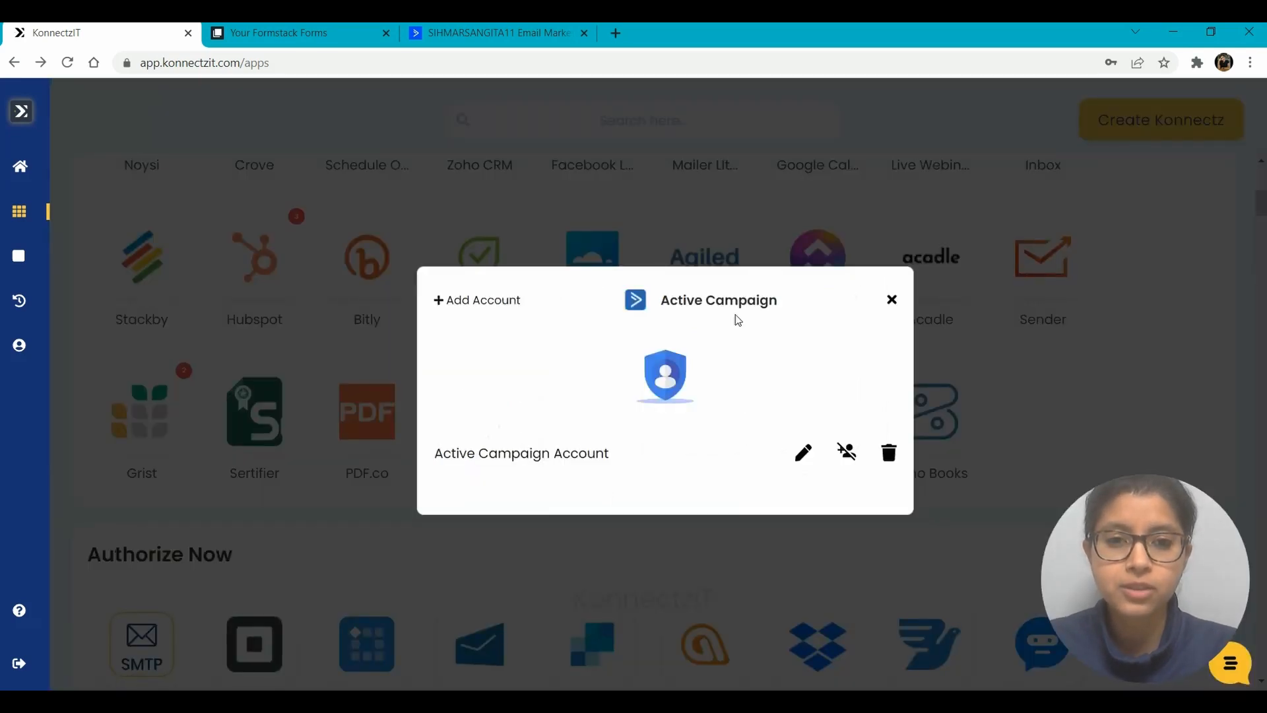
pyautogui.click(485, 302)
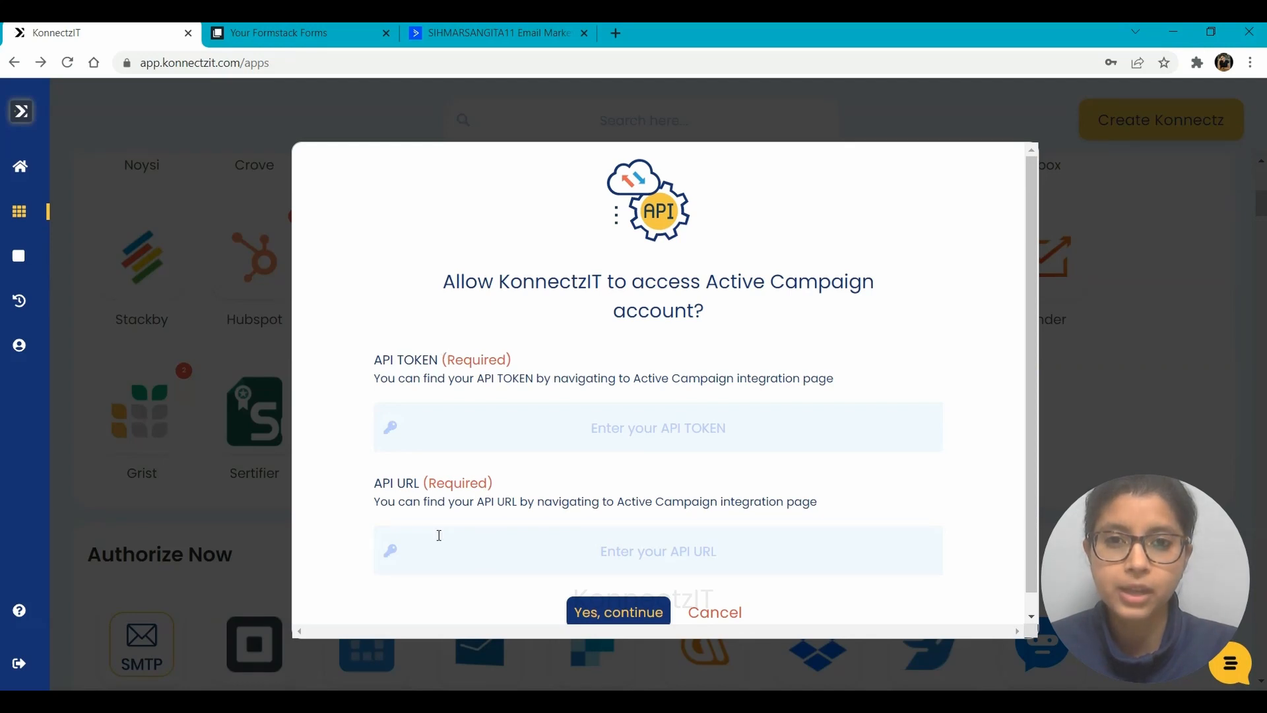
pyautogui.click(494, 33)
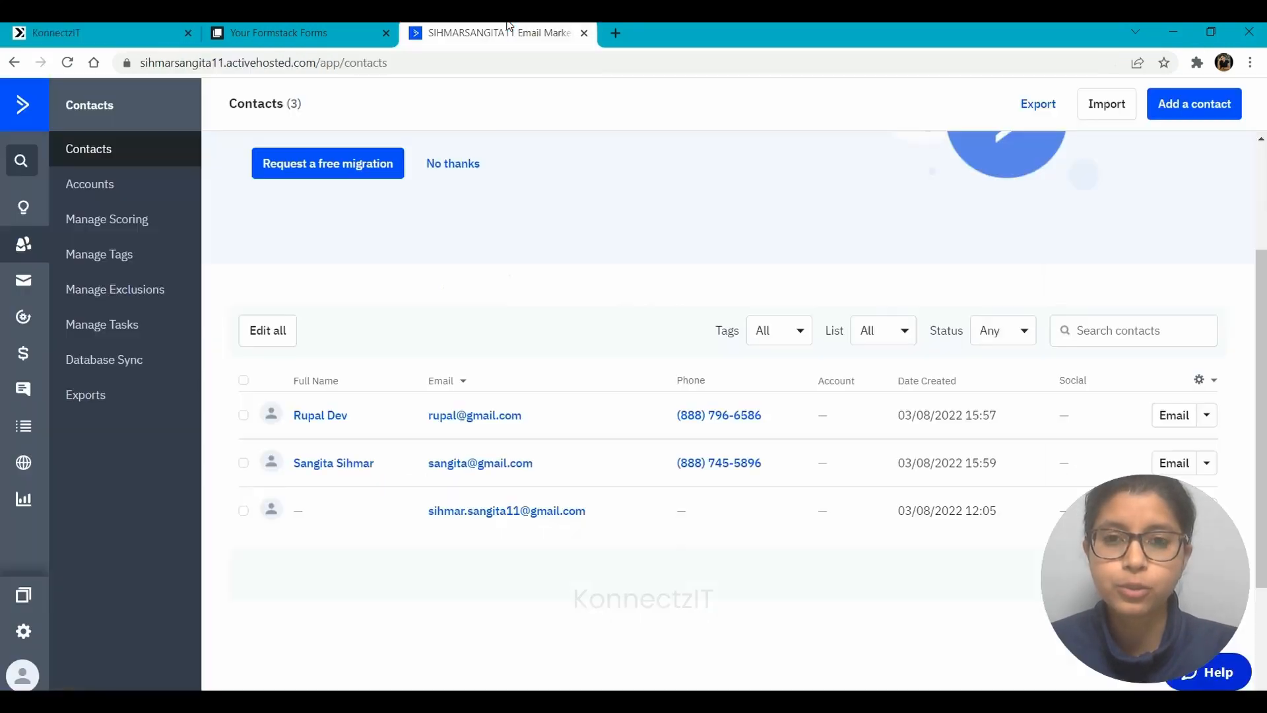
# Copy the API URL from ActiveCampaign's Developer settings into KonnectzIT's API URL field
pyautogui.click(19, 644)
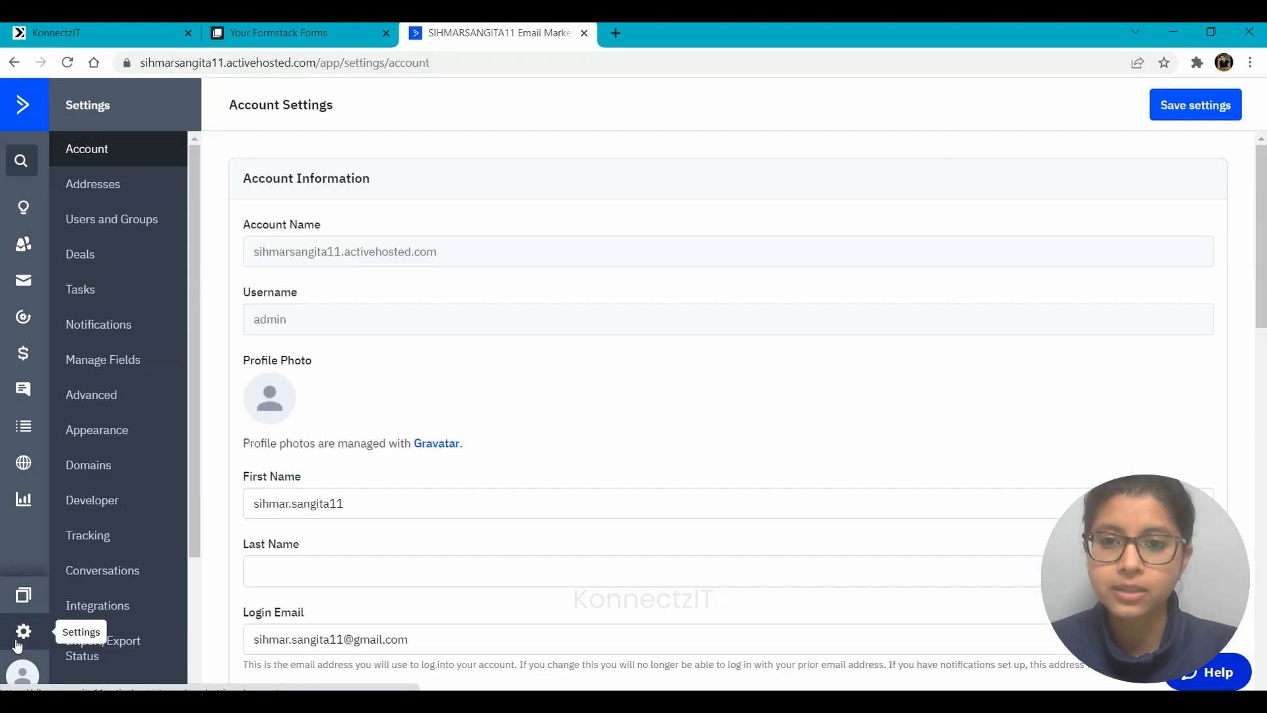
pyautogui.click(93, 513)
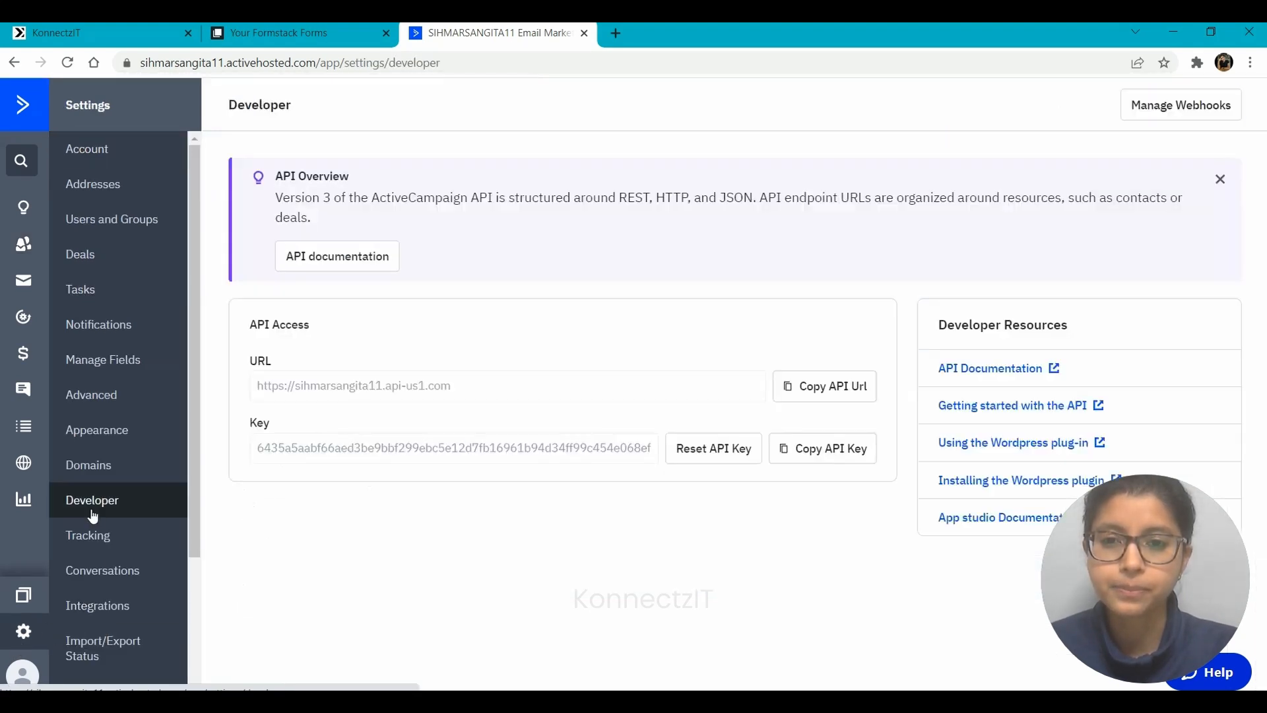
pyautogui.click(813, 388)
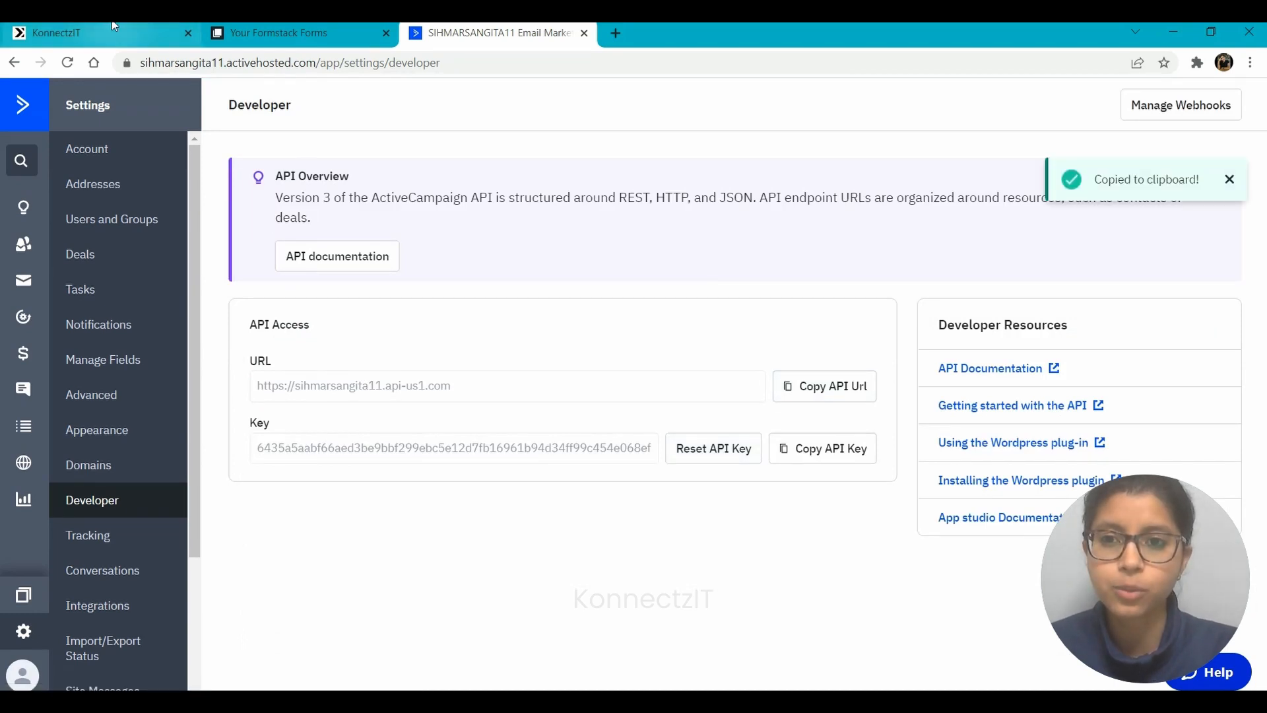
pyautogui.hotkey('ctrl', '1')
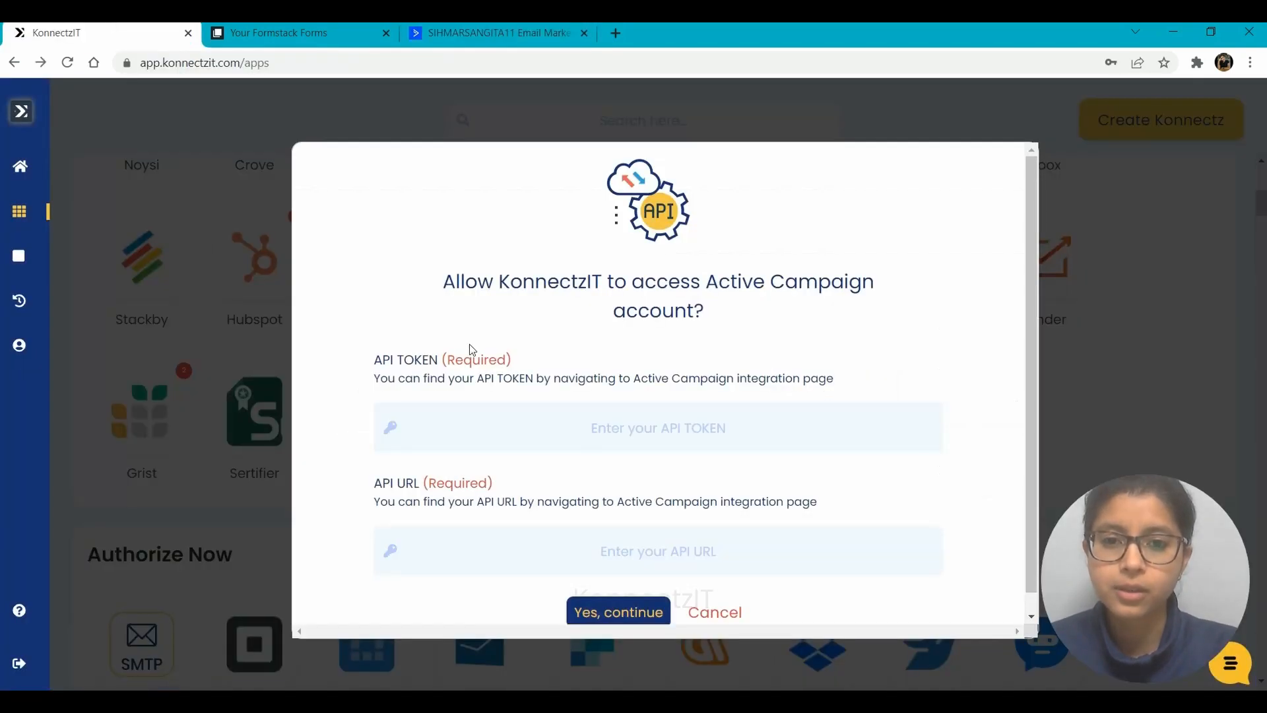
pyautogui.click(496, 554)
pyautogui.hotkey('ctrl', 'v')
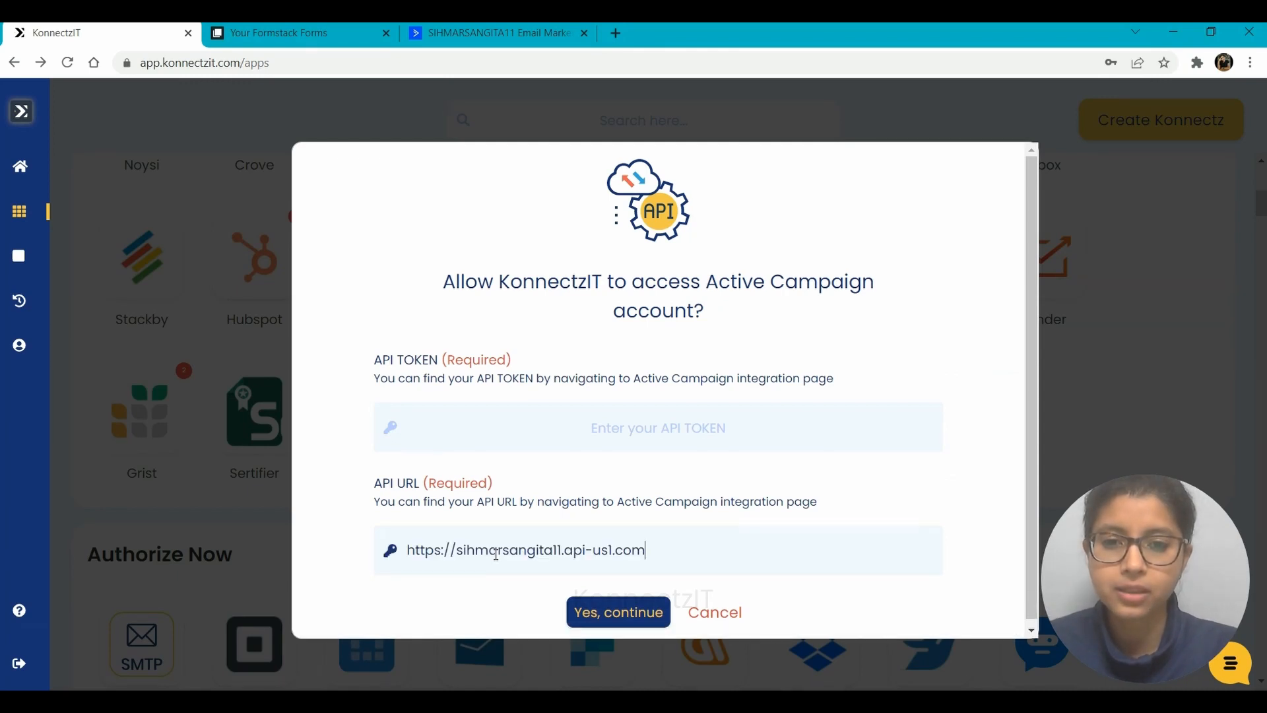
# Paste ActiveCampaign's API key as the API token and confirm authorization
pyautogui.hotkey('ctrl', '3')
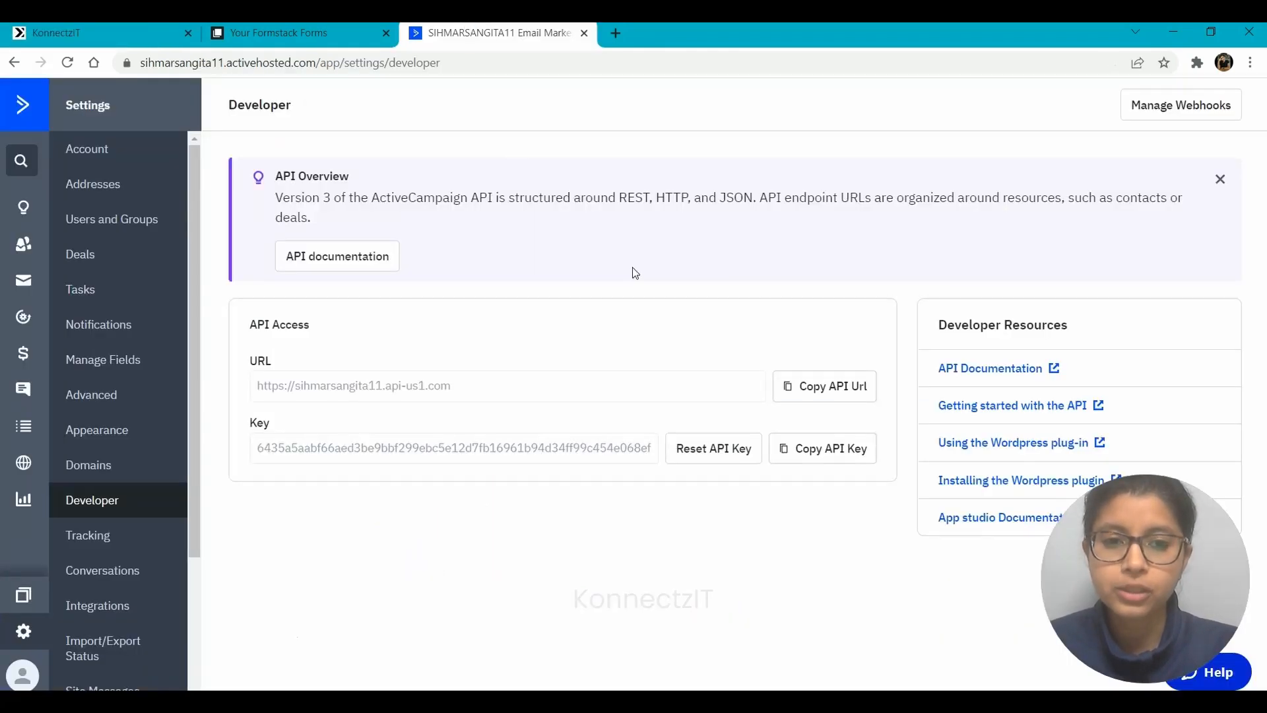
pyautogui.click(822, 455)
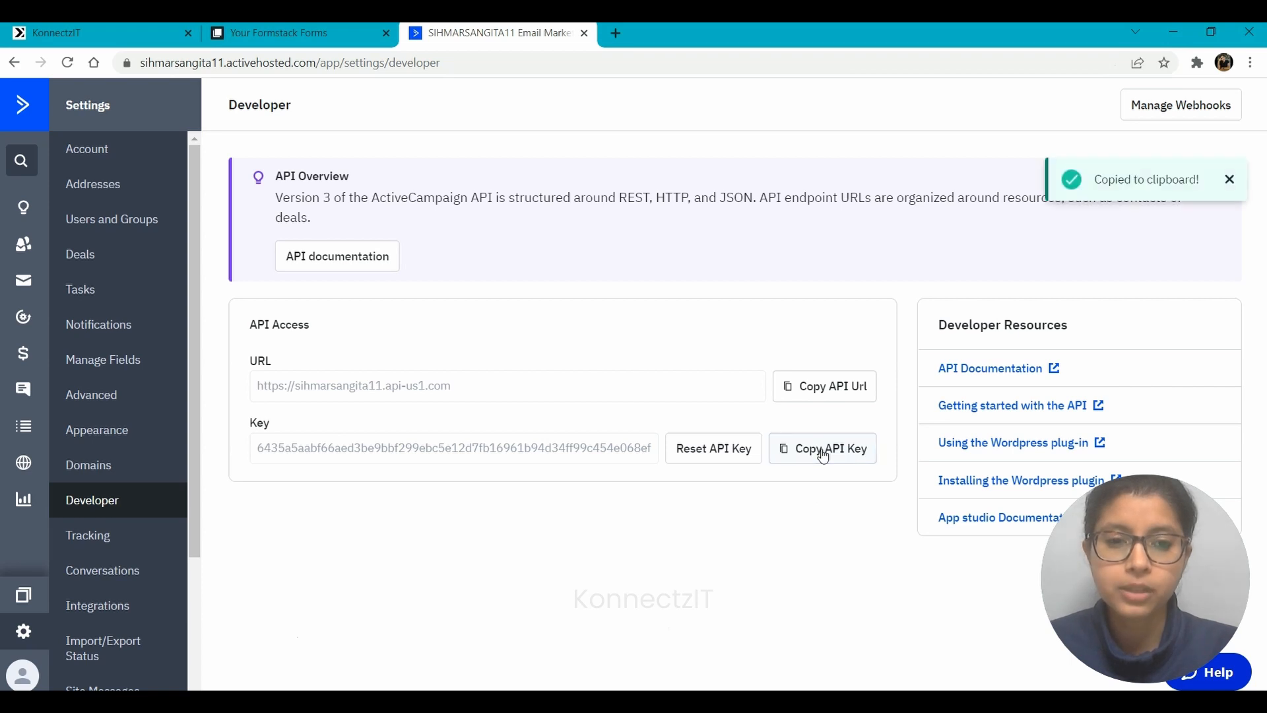
pyautogui.click(72, 31)
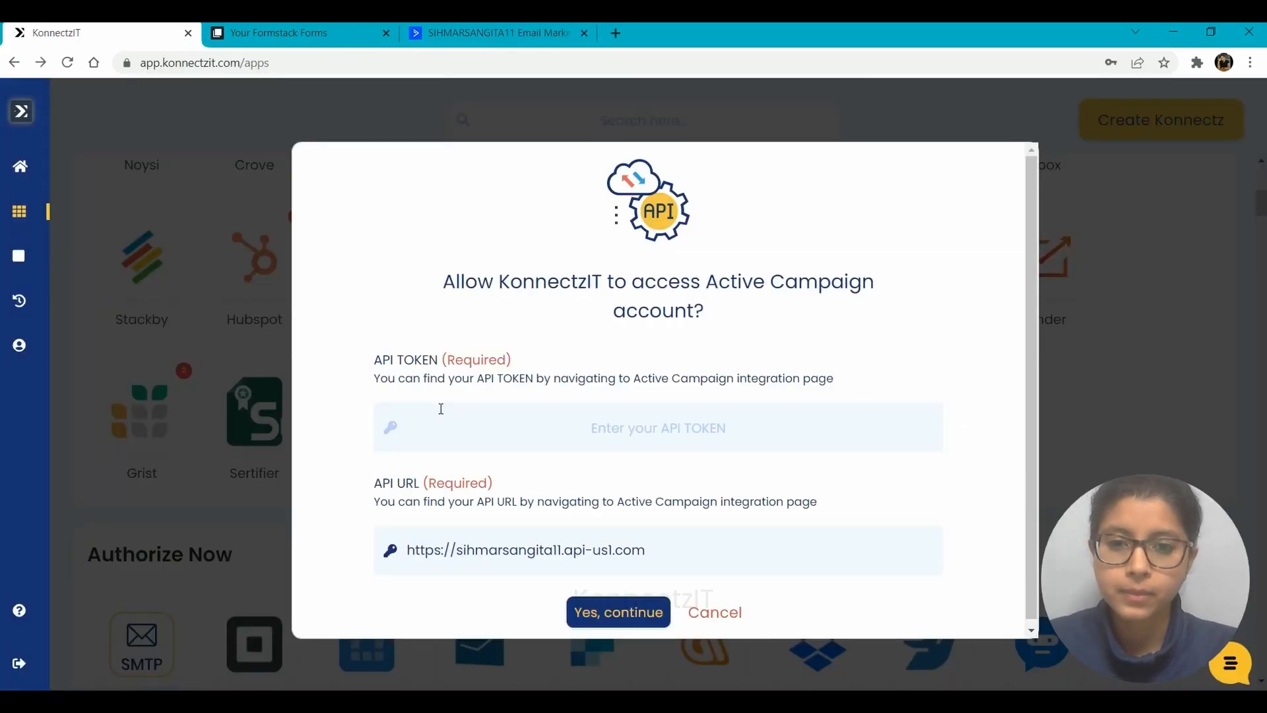
pyautogui.hotkey('ctrl', 'v')
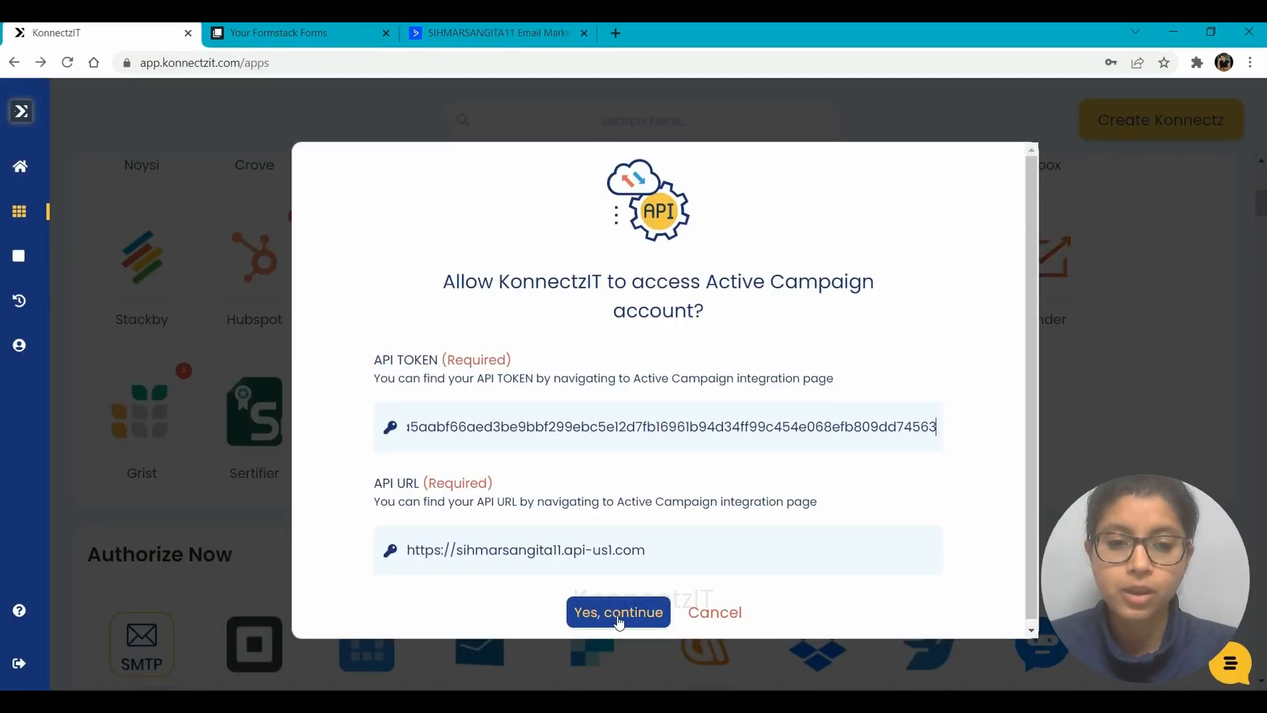
pyautogui.click(618, 613)
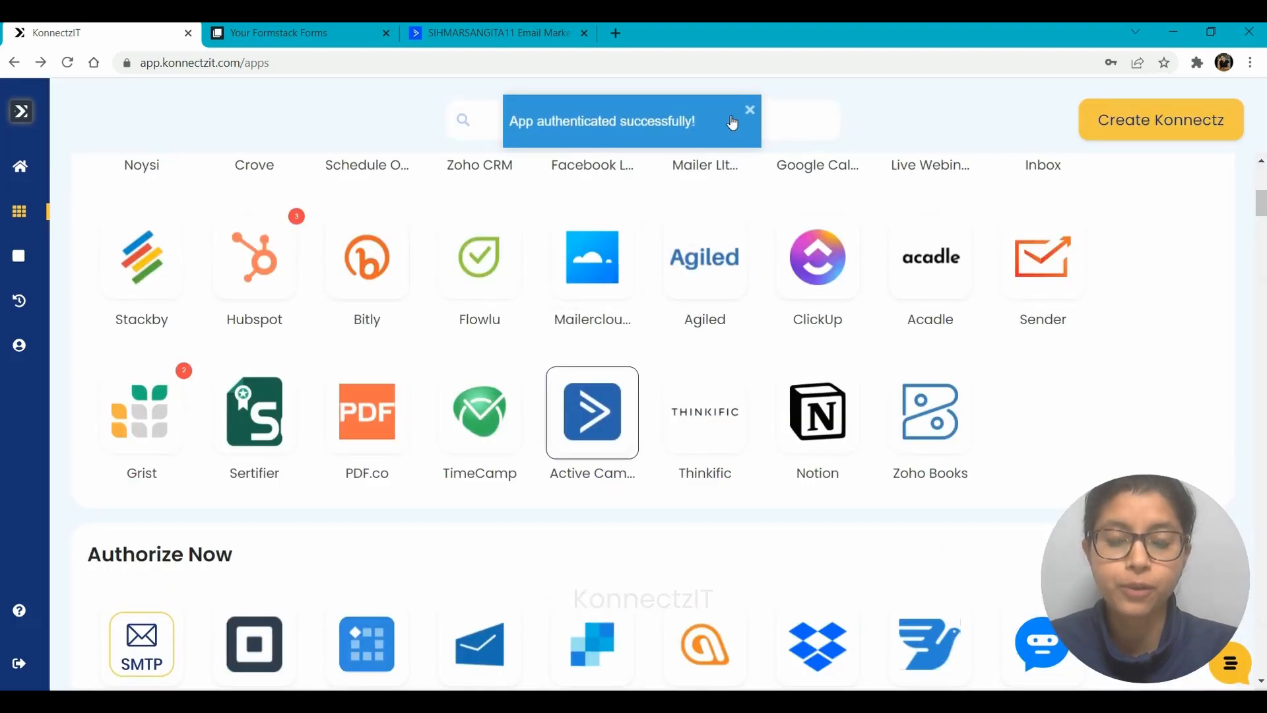
# Start a new konnect with a Formstack Forms trigger set to Configure Webhook, copying its webhook URL
pyautogui.click(1150, 121)
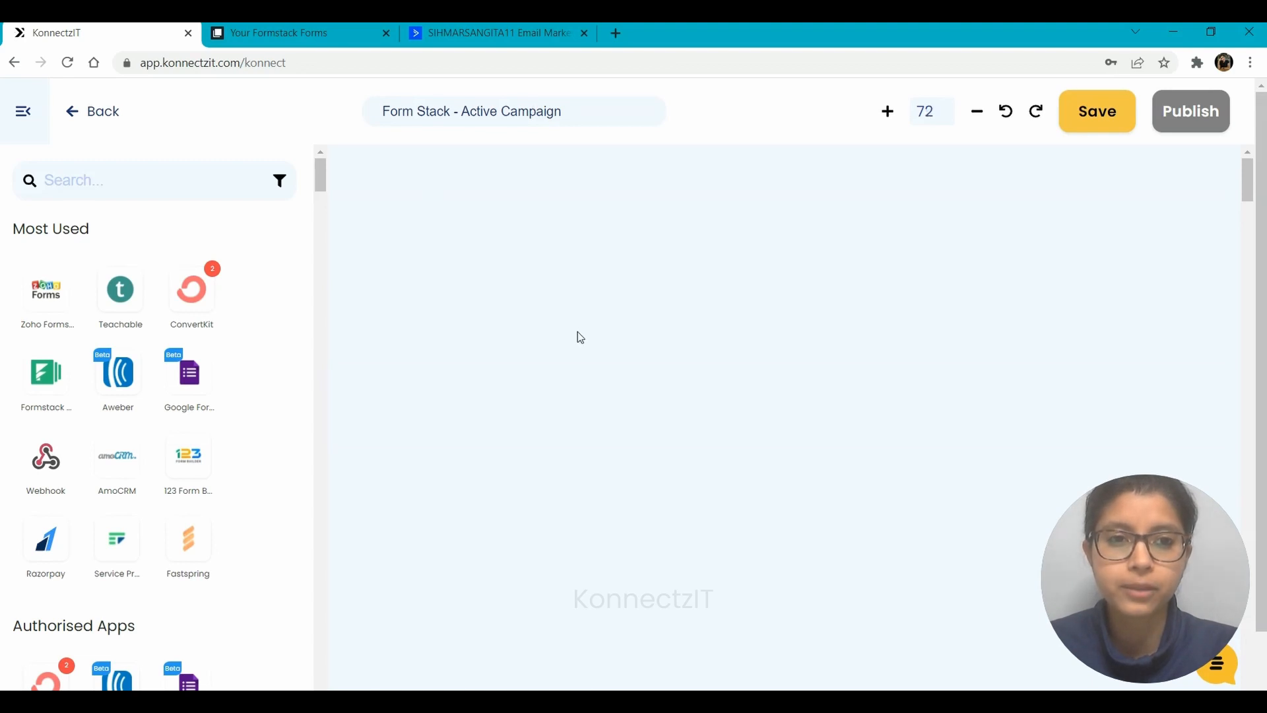
pyautogui.moveTo(46, 373); pyautogui.dragTo(390, 220)
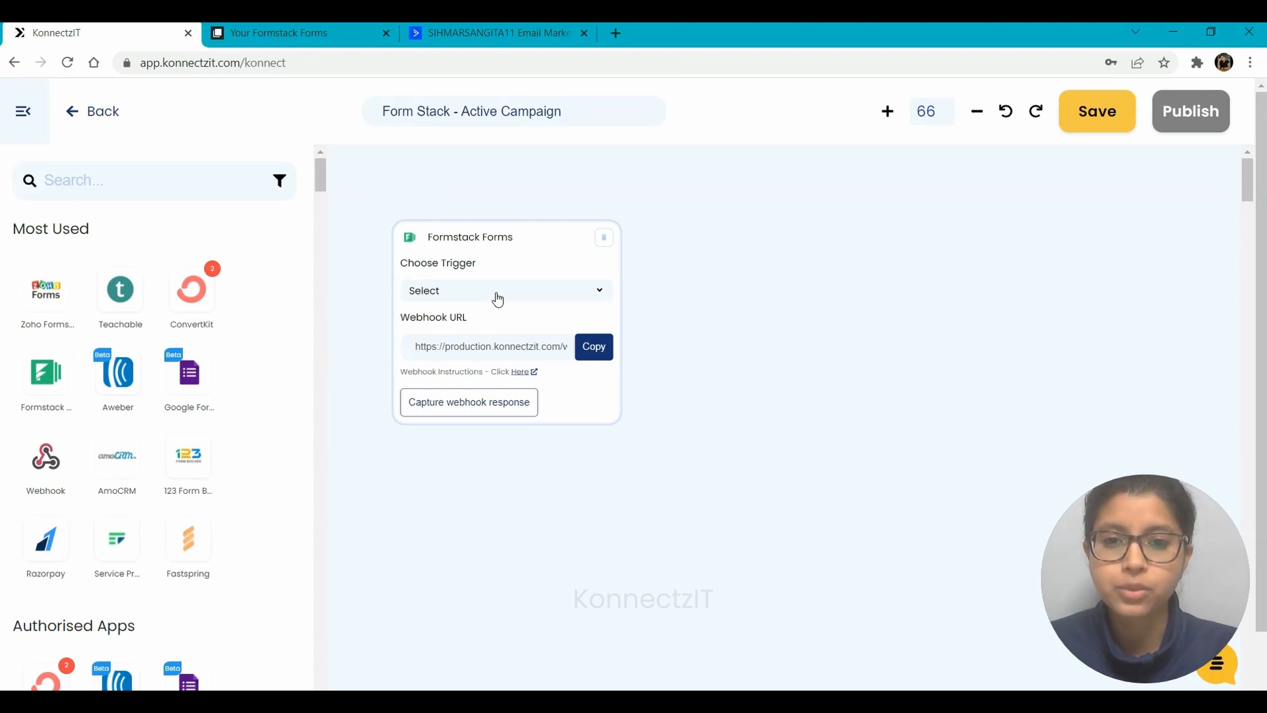
pyautogui.click(498, 300)
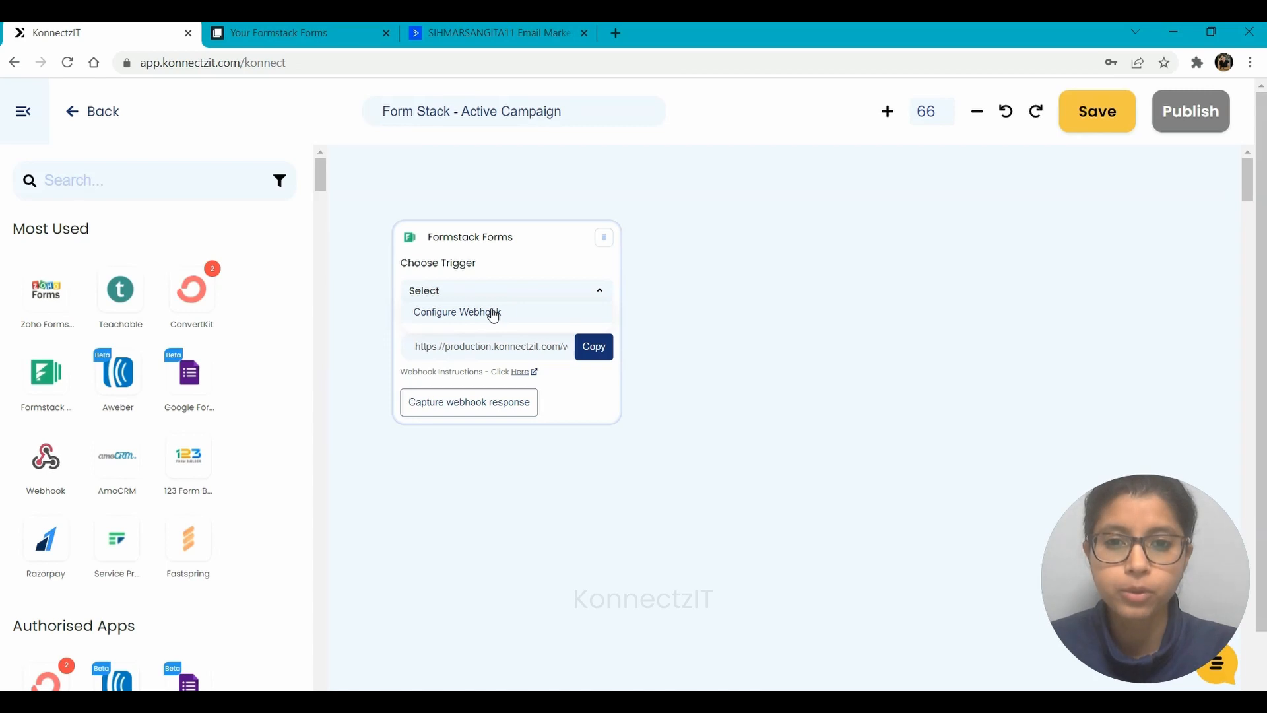
pyautogui.click(595, 351)
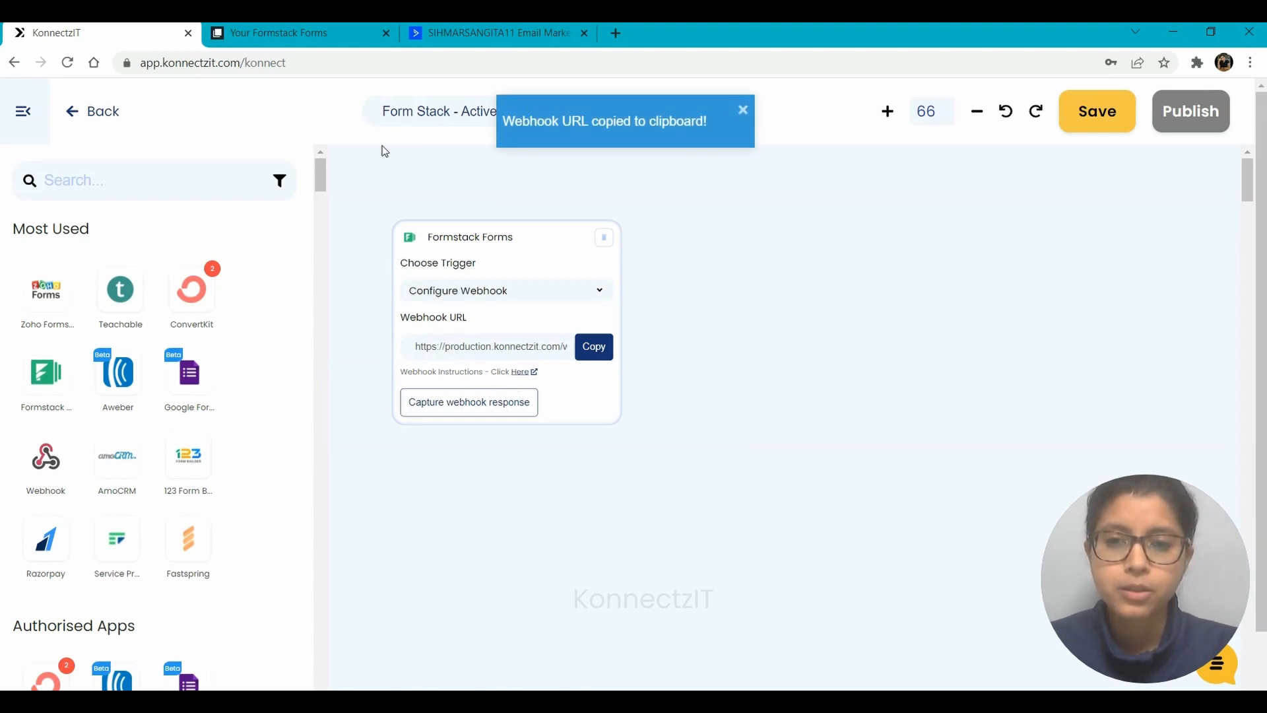
pyautogui.click(287, 27)
# Review the Lead Generation form's First Name, Last Name, Email and Phone fields, then open its Settings
pyautogui.moveTo(448, 367)
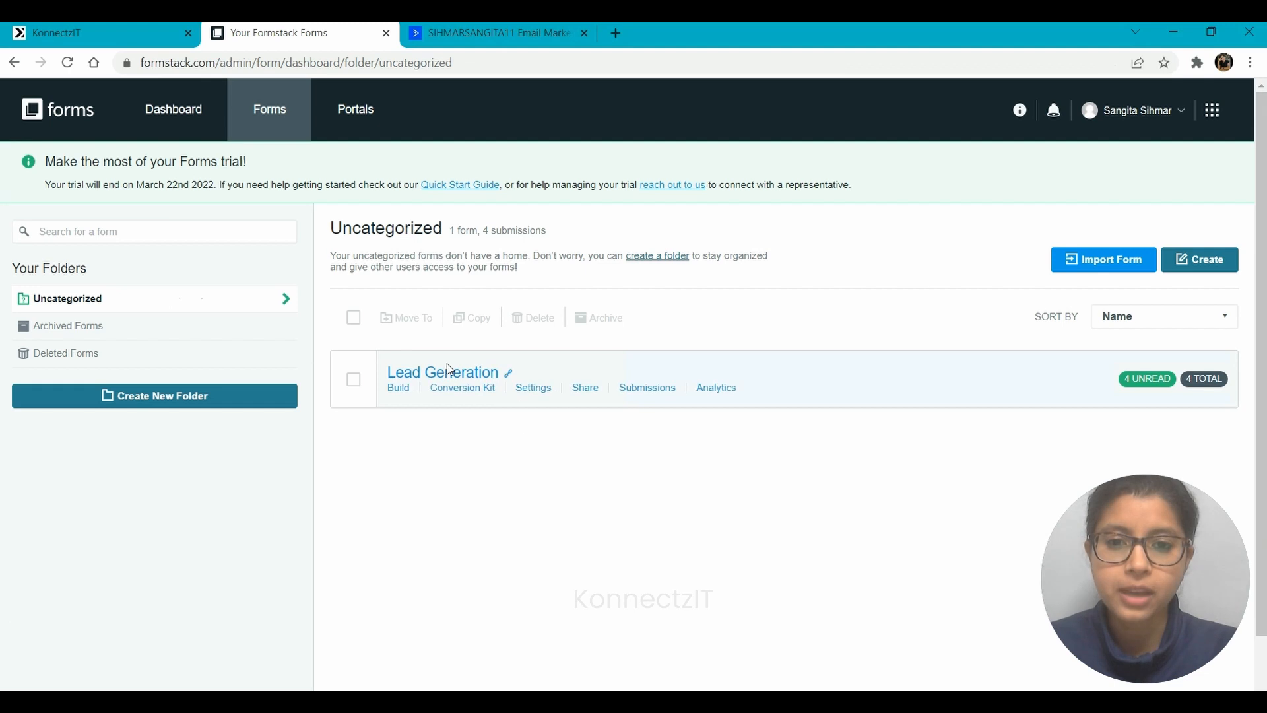
pyautogui.click(451, 372)
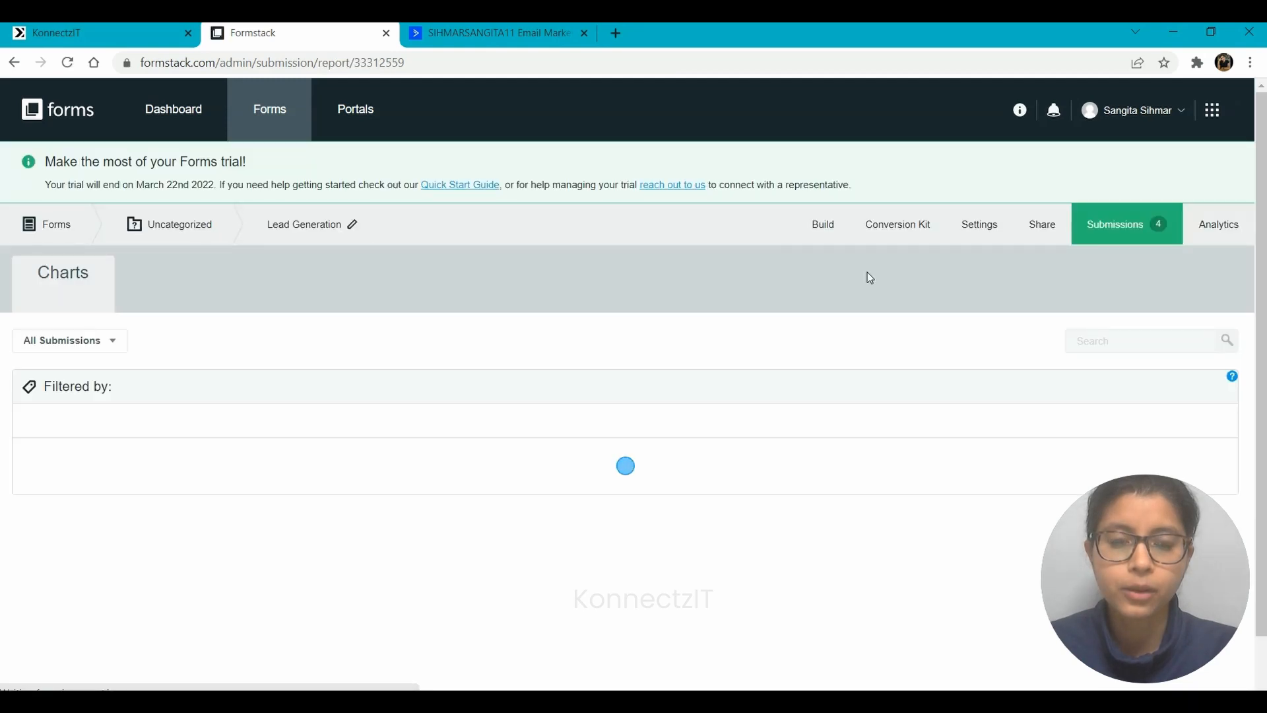
pyautogui.click(825, 226)
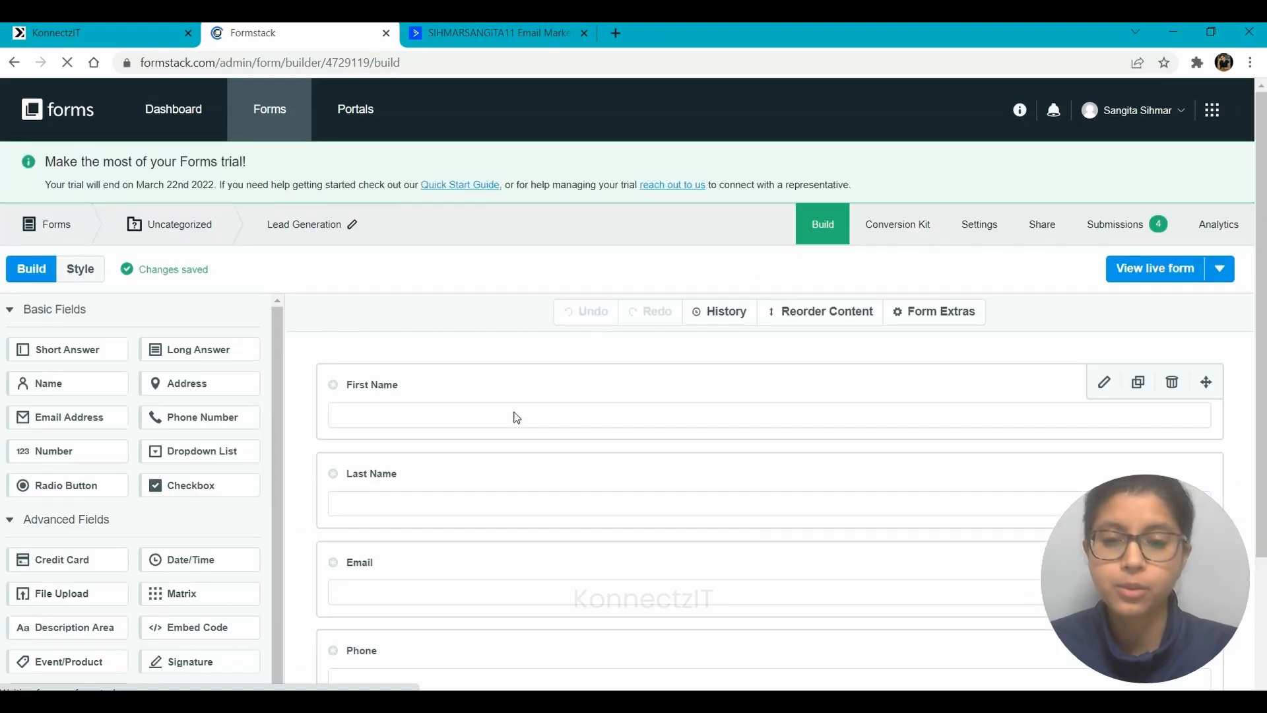
pyautogui.scroll(-1, 515, 415)
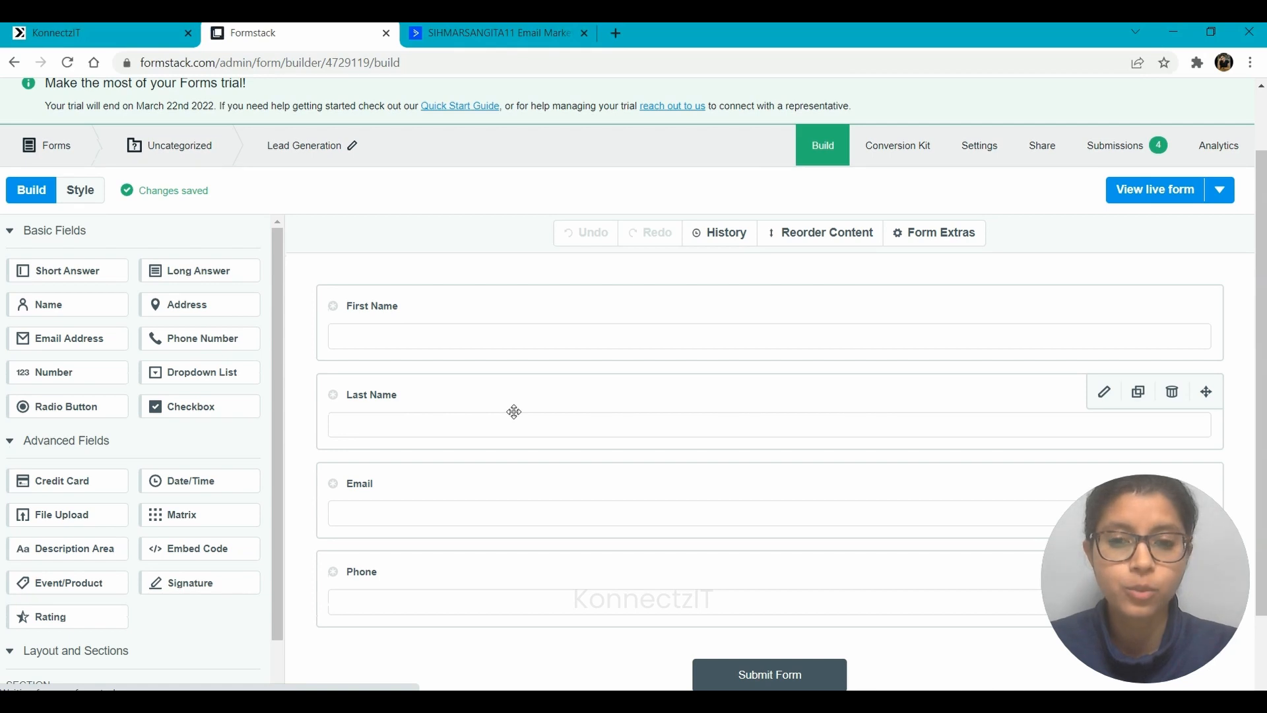
pyautogui.scroll(-1, 514, 411)
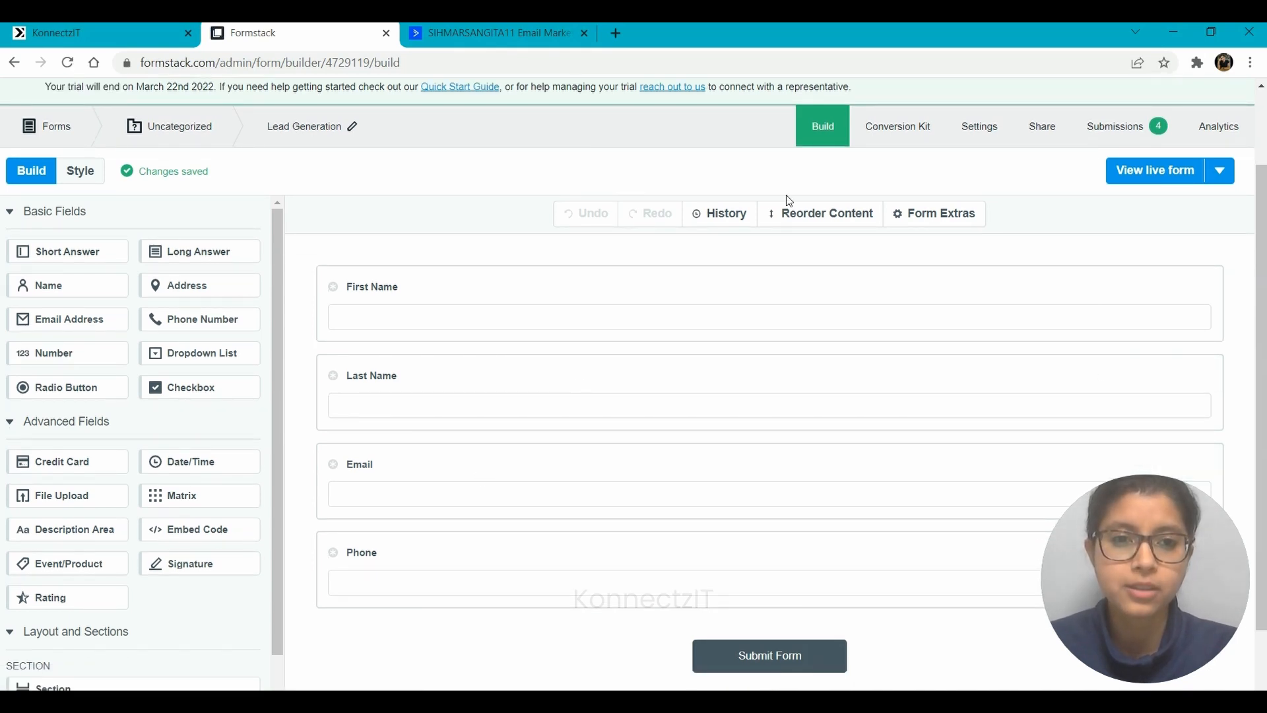
pyautogui.scroll(3, 784, 178)
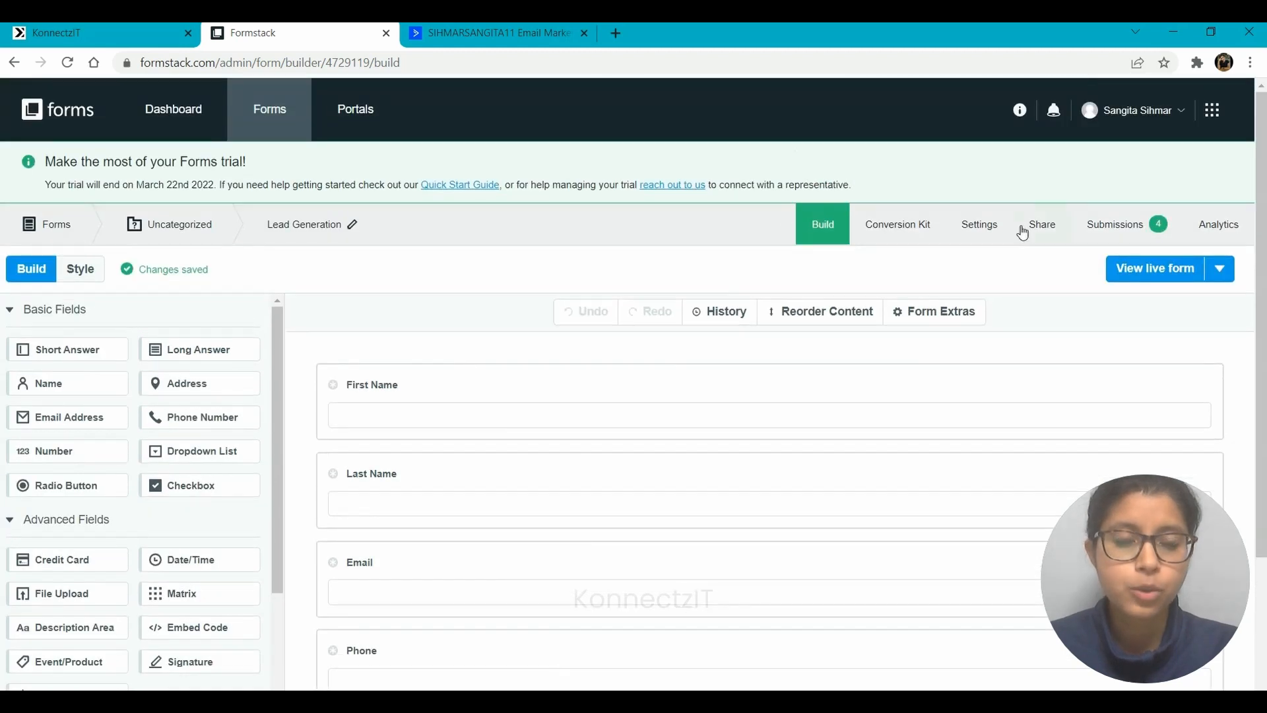
pyautogui.click(967, 231)
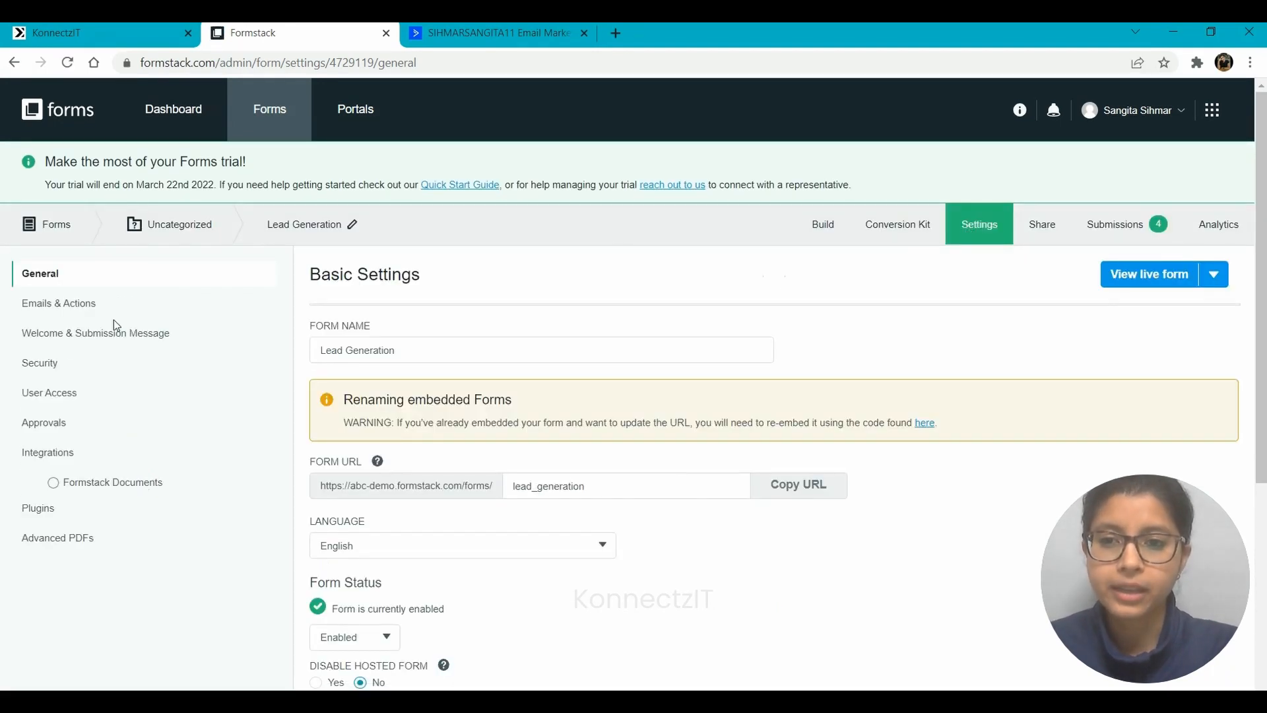
# Create a webhook under Emails & Actions that posts submissions to the copied KonnectzIT URL
pyautogui.click(70, 304)
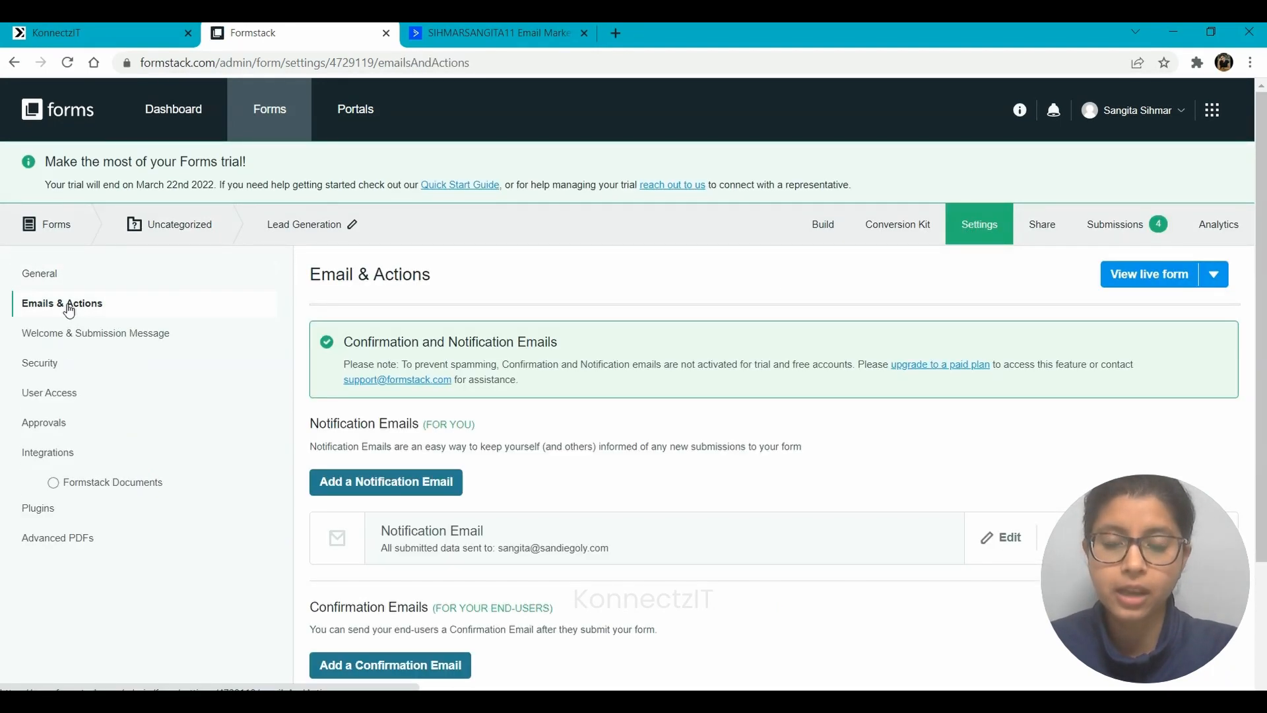
pyautogui.scroll(-3, 542, 409)
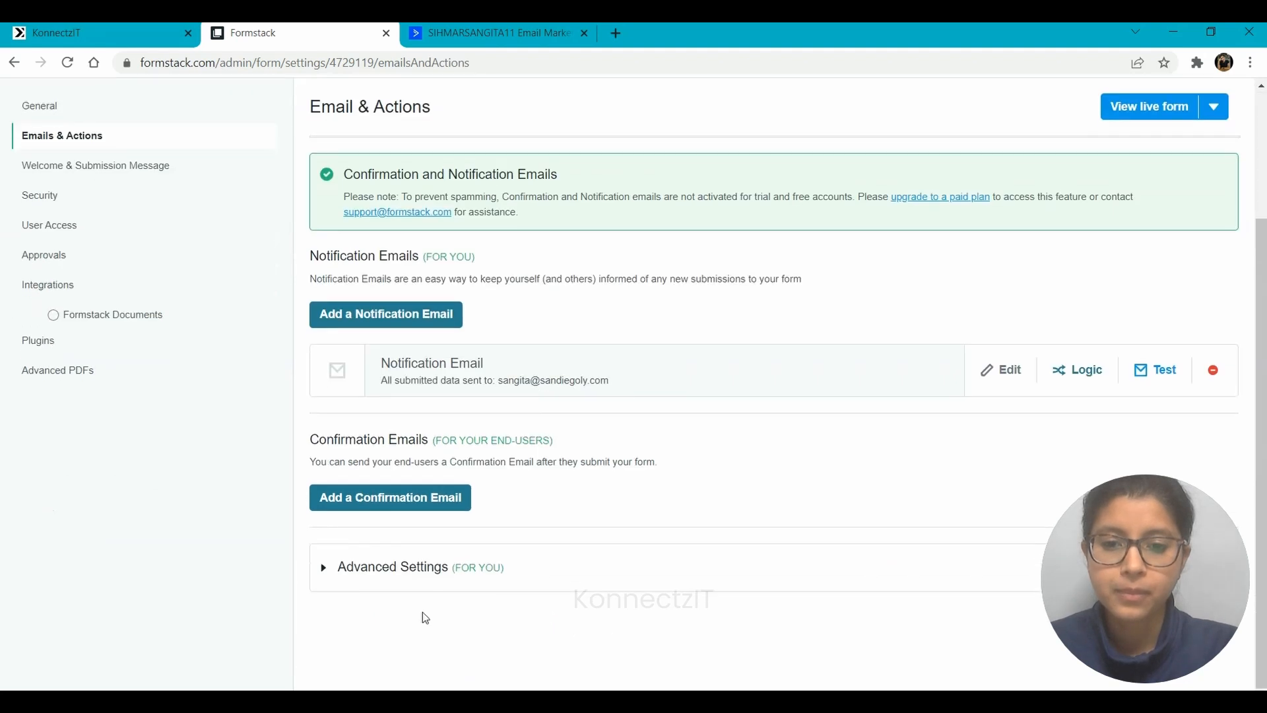
pyautogui.click(407, 571)
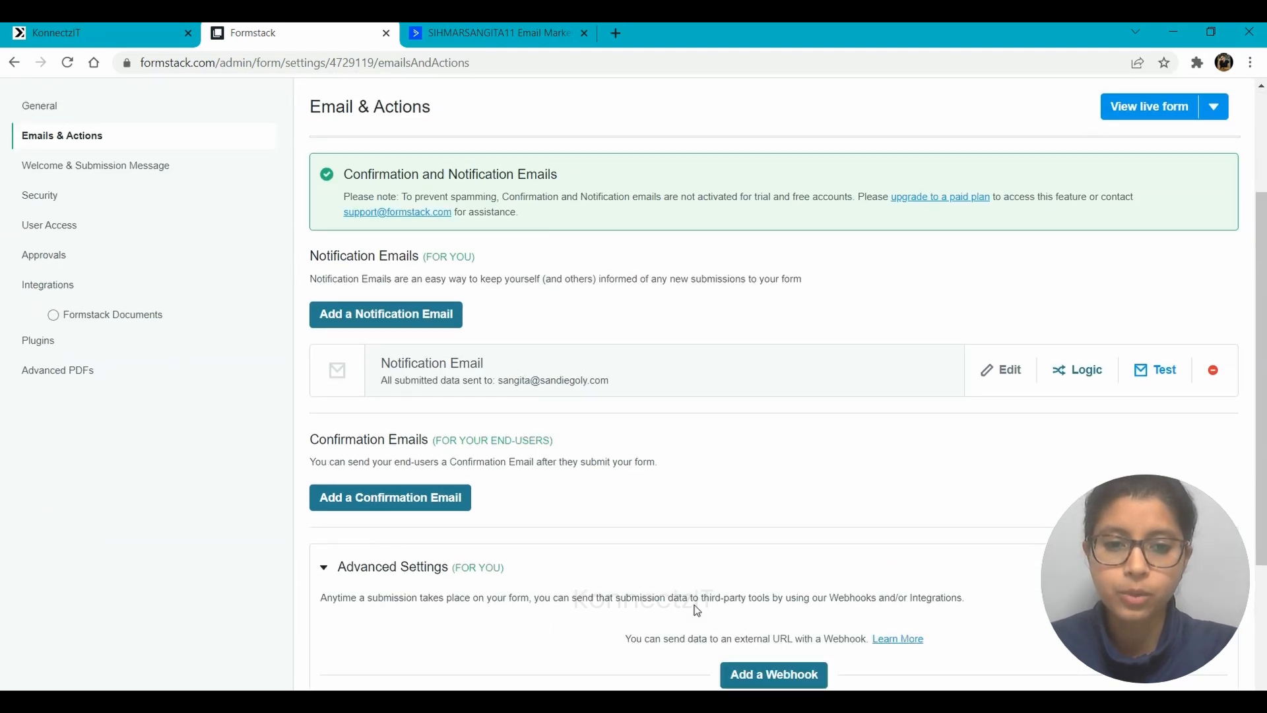
pyautogui.scroll(-3, 698, 607)
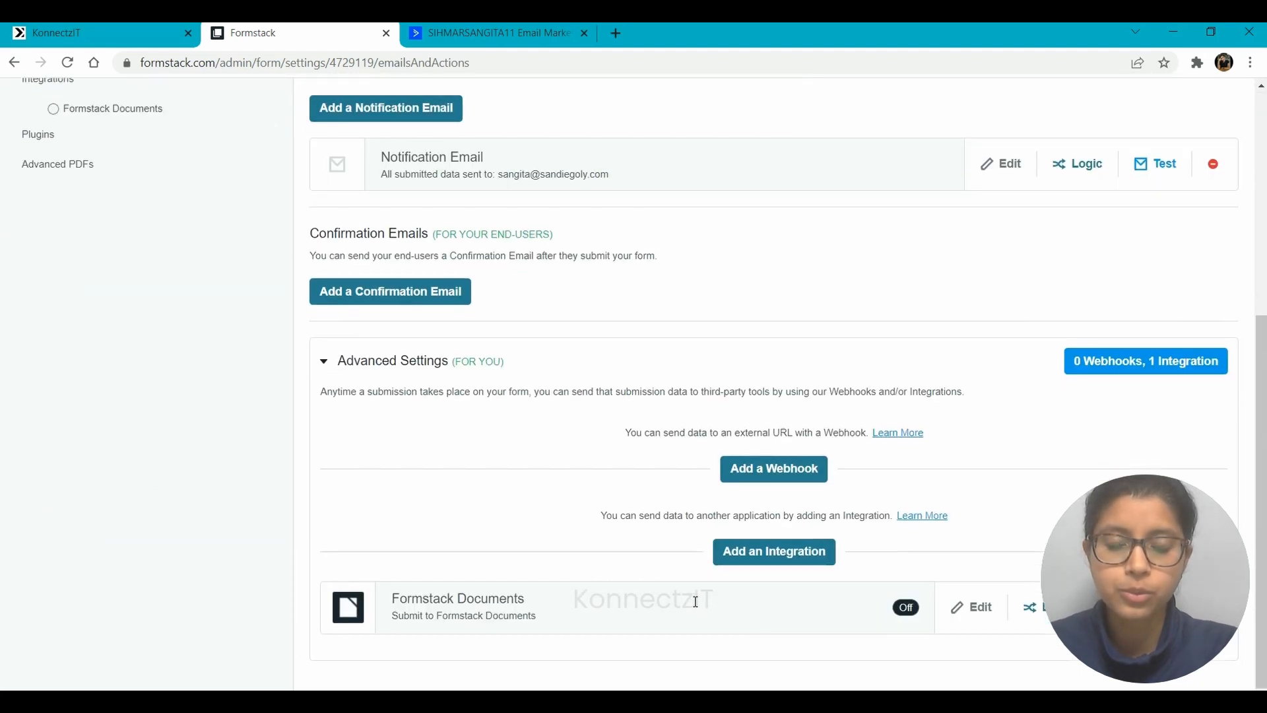
pyautogui.click(760, 466)
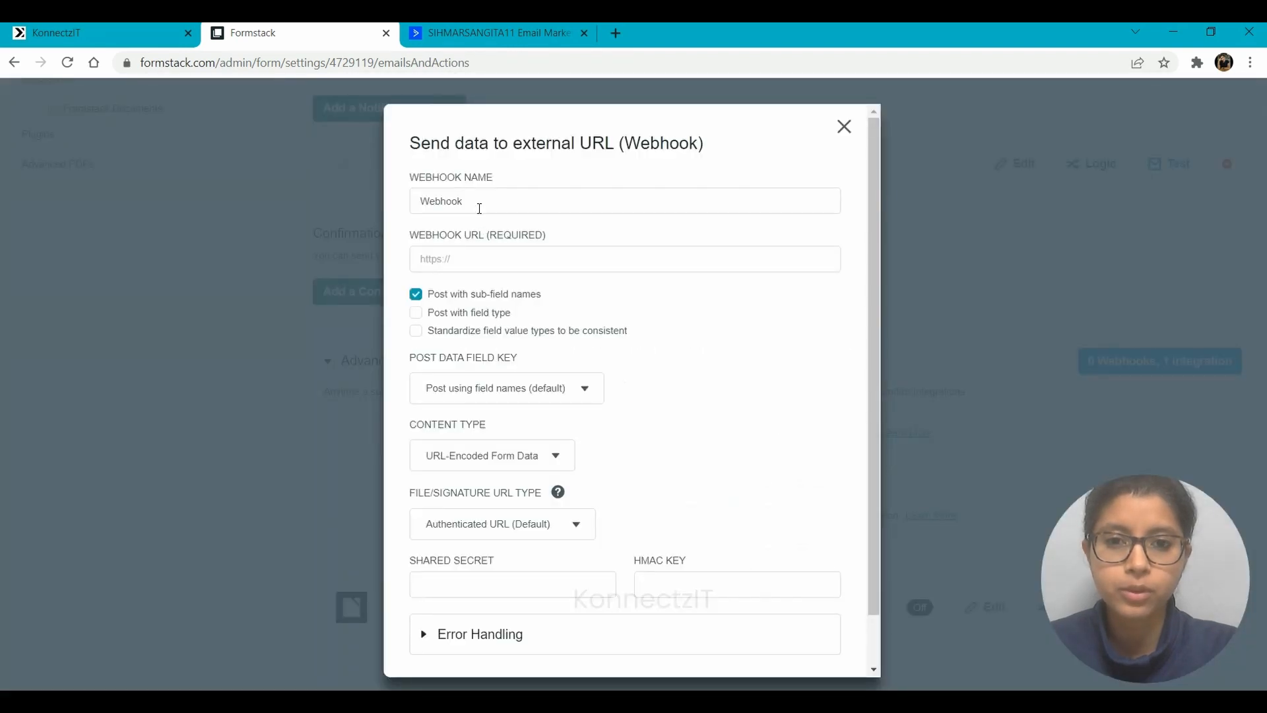
pyautogui.click(458, 257)
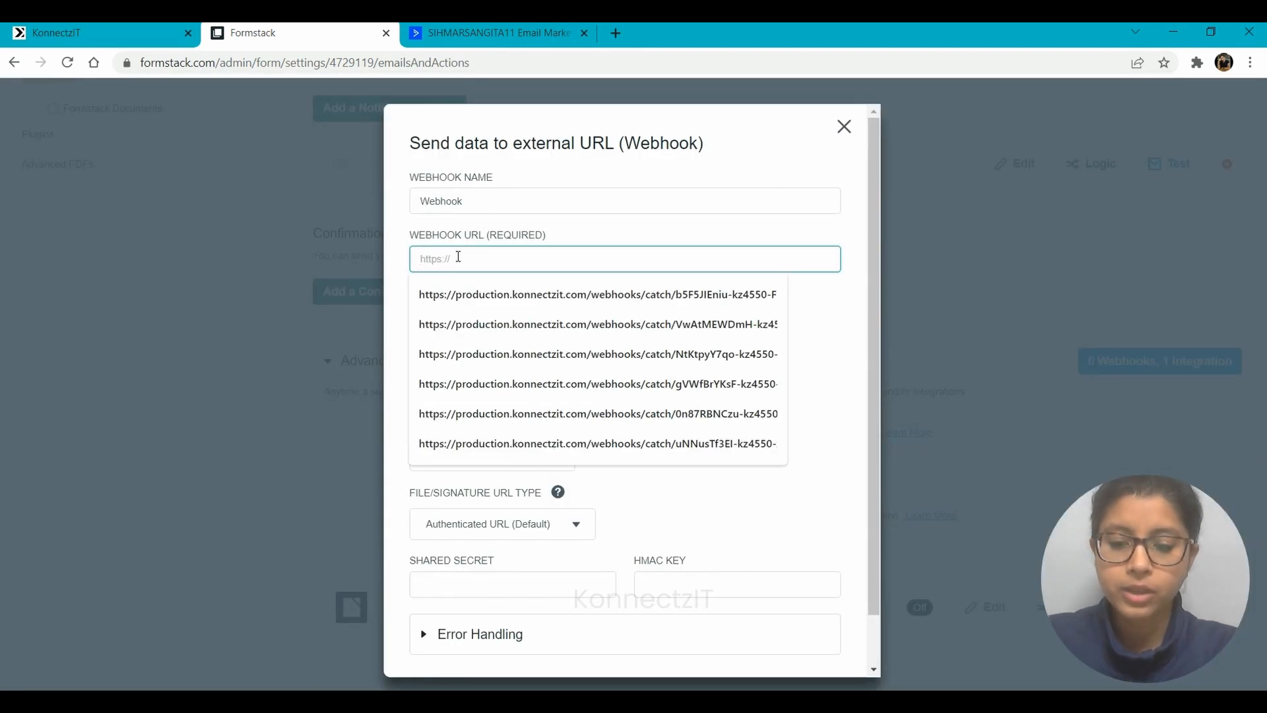
pyautogui.scroll(-1, 601, 440)
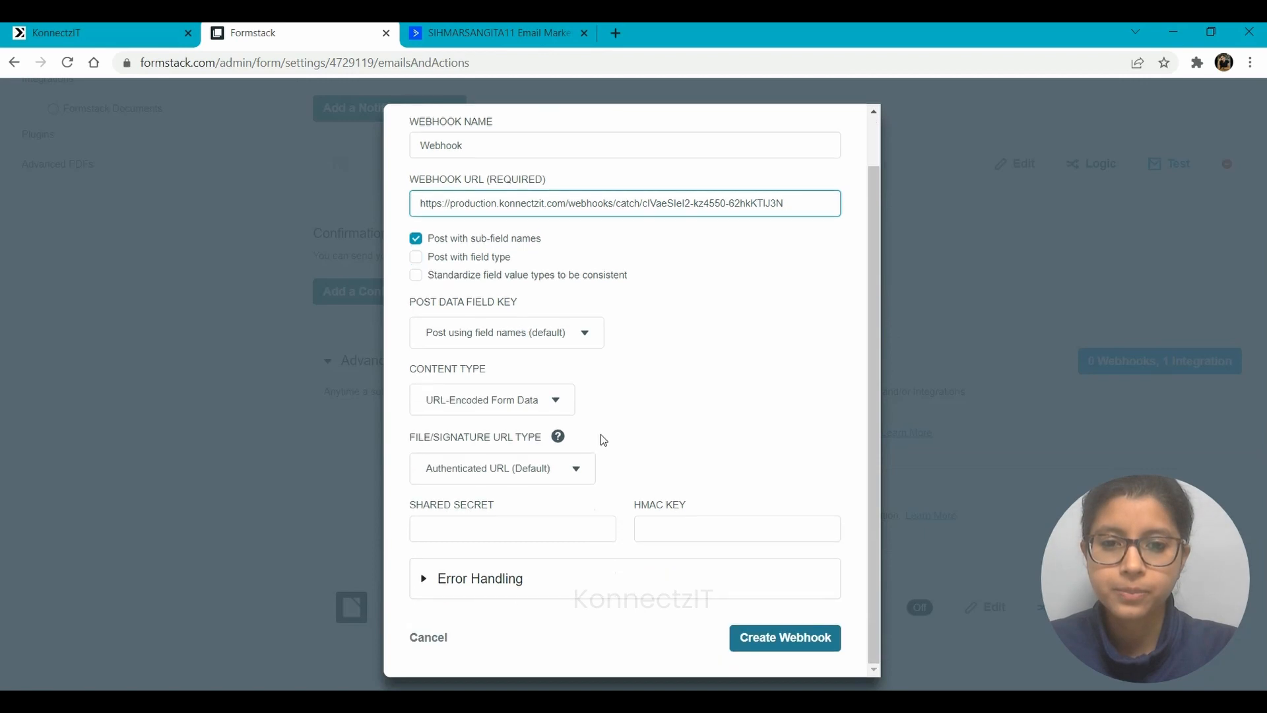
pyautogui.click(780, 637)
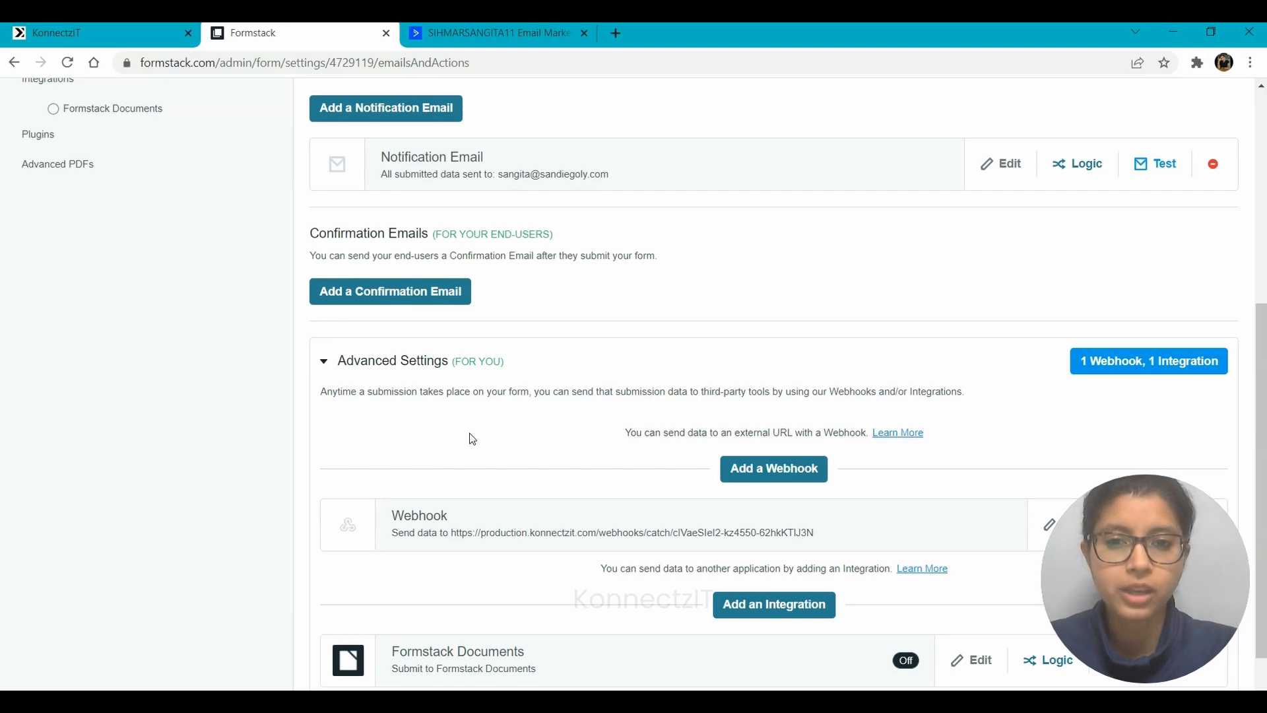
pyautogui.scroll(5, 470, 437)
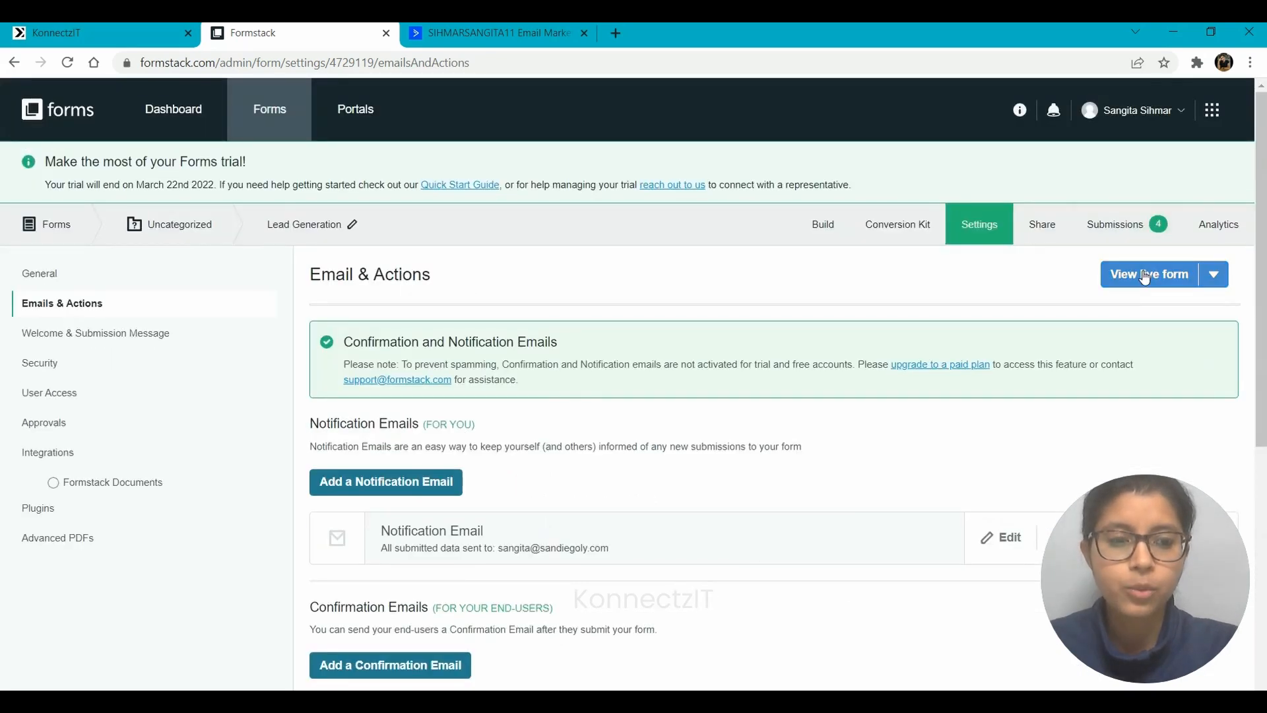
# Open the live Lead Generation form and set KonnectzIT to capture the webhook response
pyautogui.click(1145, 277)
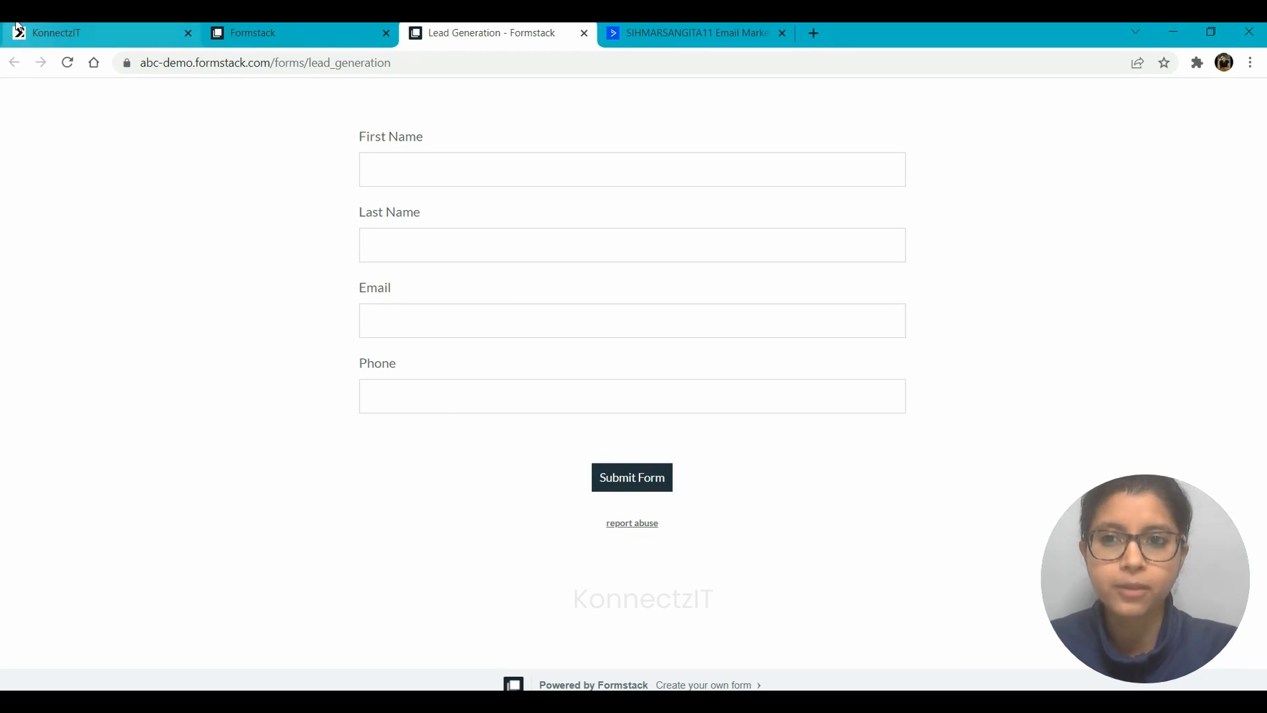
pyautogui.click(99, 33)
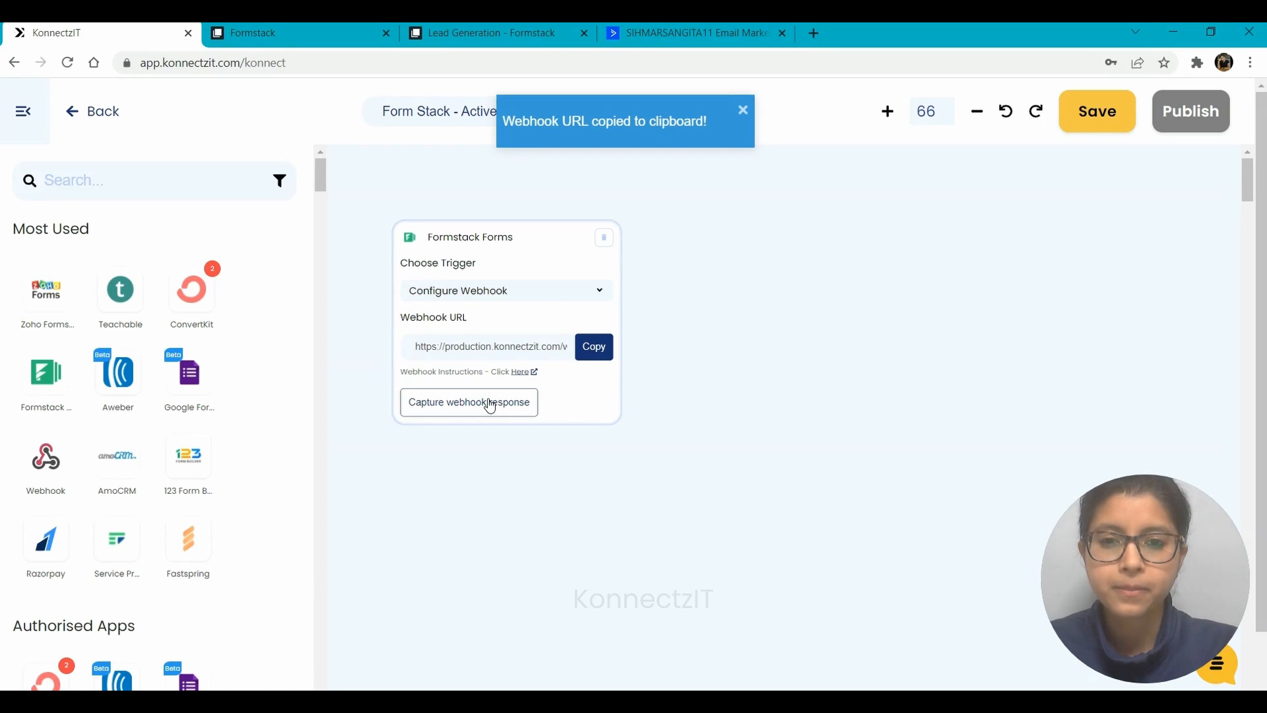
pyautogui.click(490, 404)
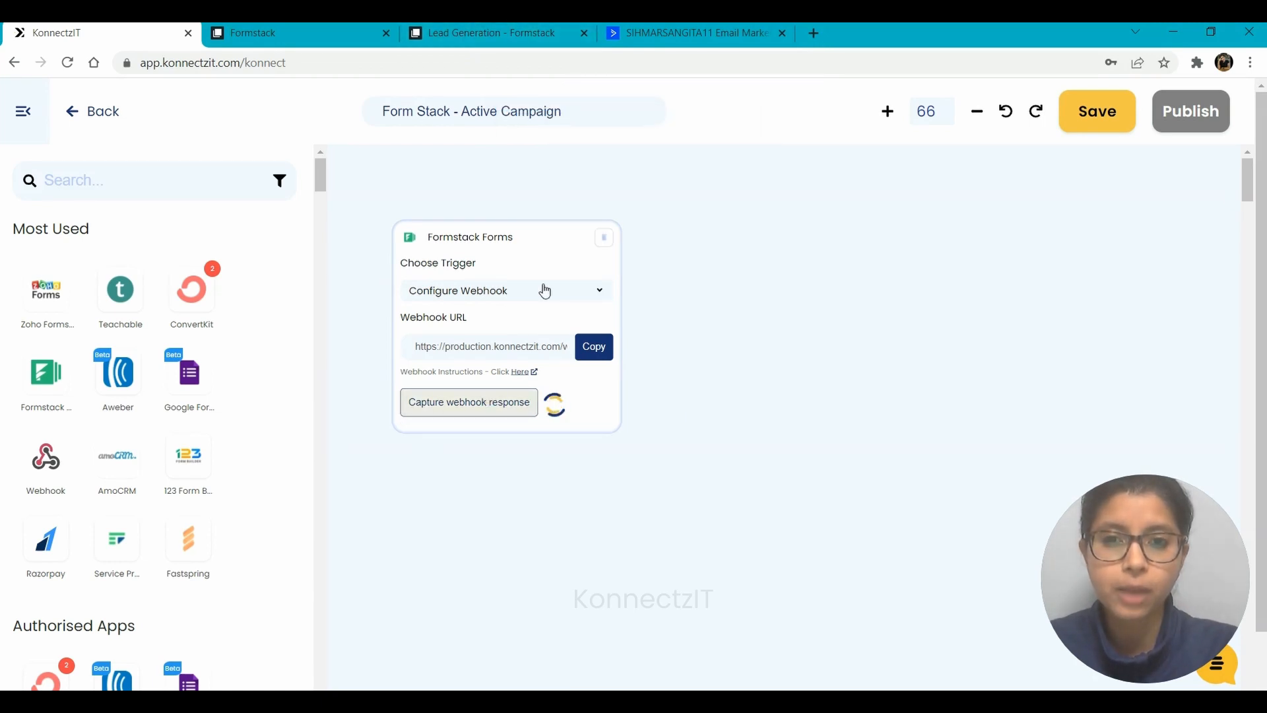
pyautogui.click(481, 30)
# Fill in a test lead's first name, last name, email and phone, then submit the form
pyautogui.click(445, 154)
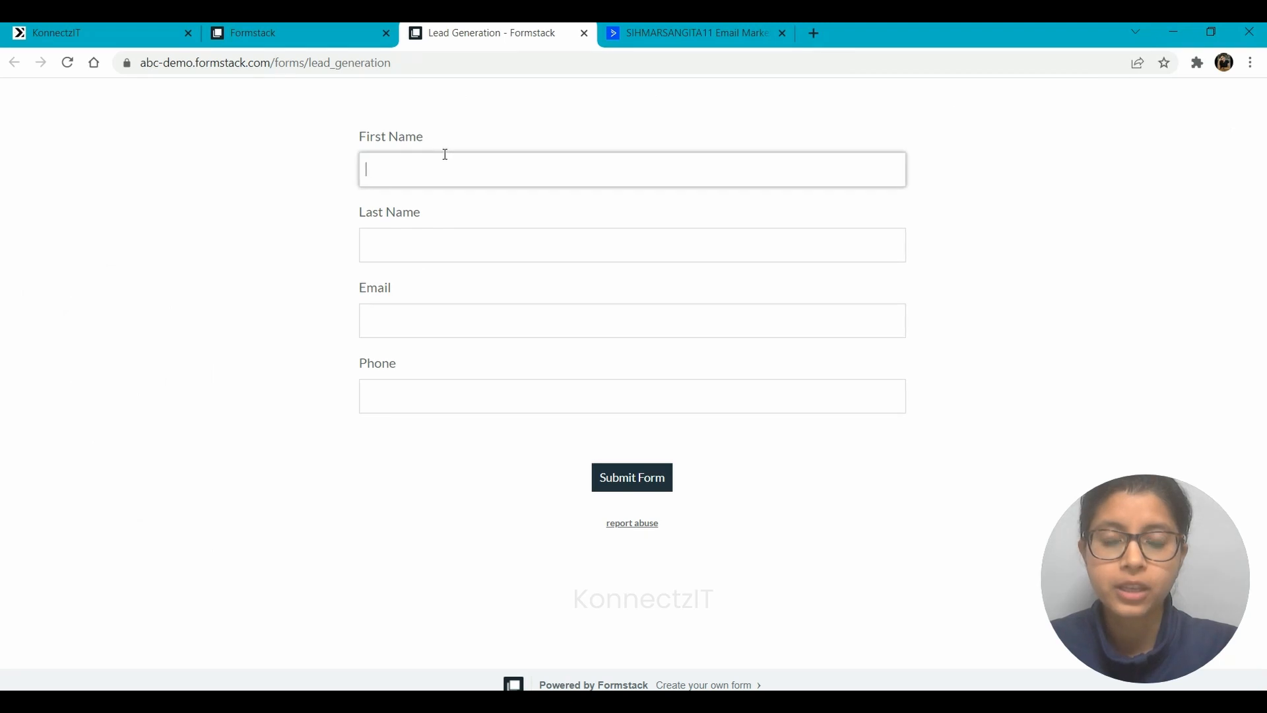
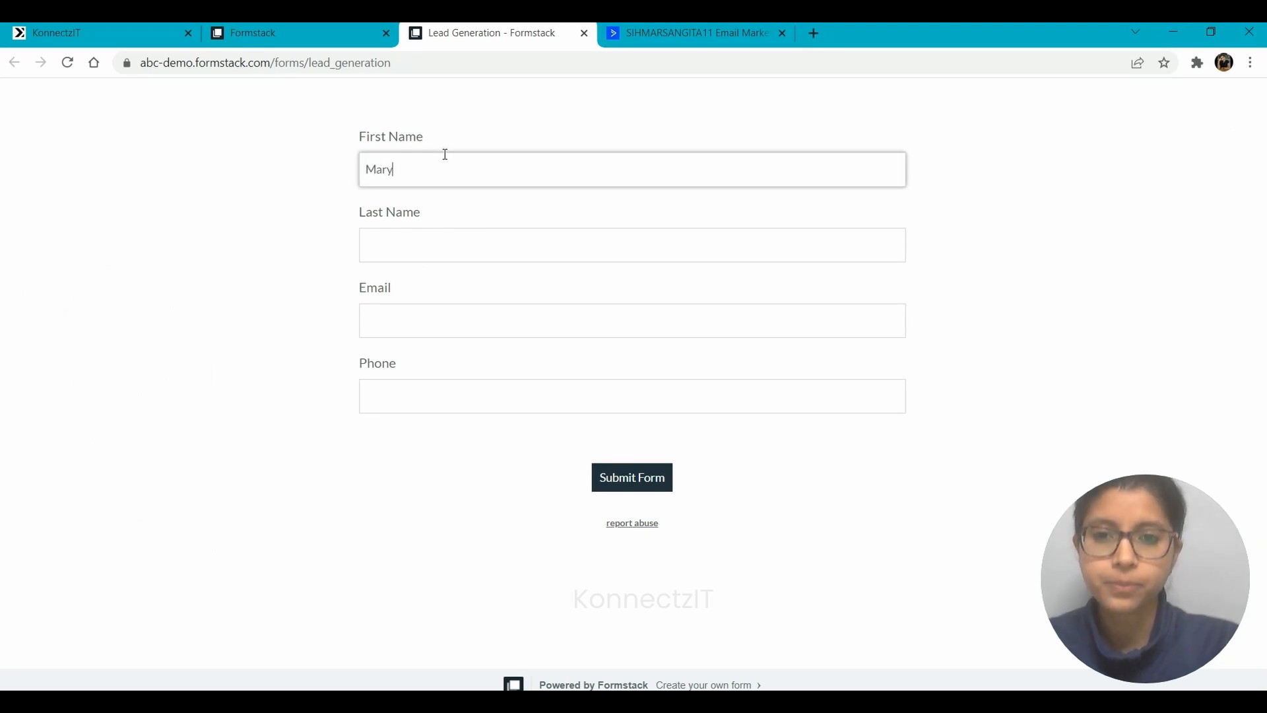
pyautogui.press('Tab')
pyautogui.press('Tab')
pyautogui.press('Tab')
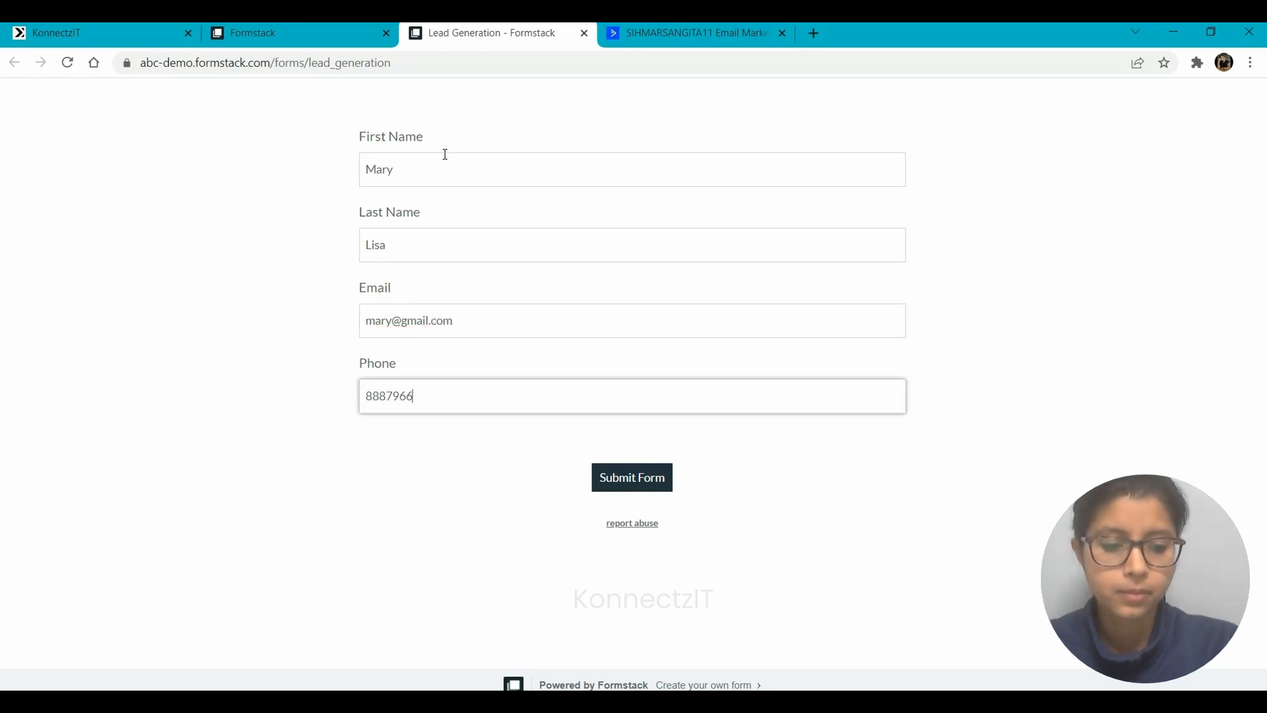
pyautogui.click(639, 489)
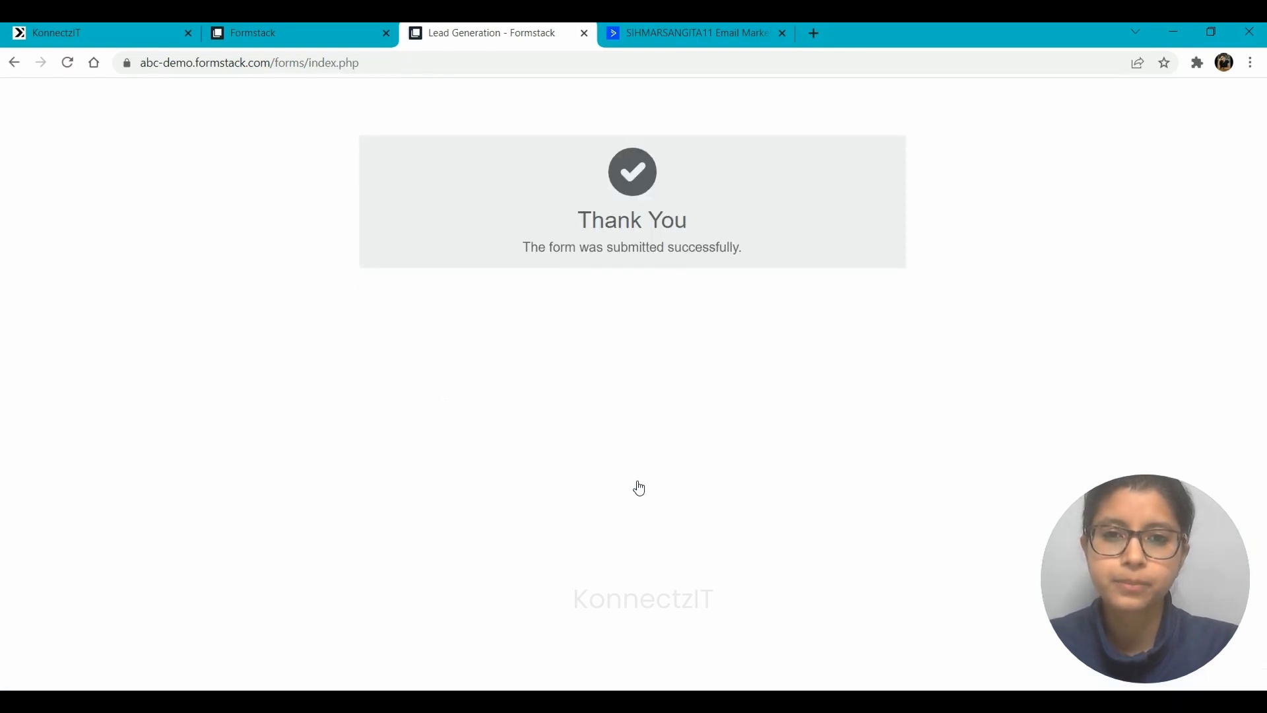
# Confirm the Formstack trigger received the test submission, then filter the apps list by 'active'
pyautogui.click(92, 31)
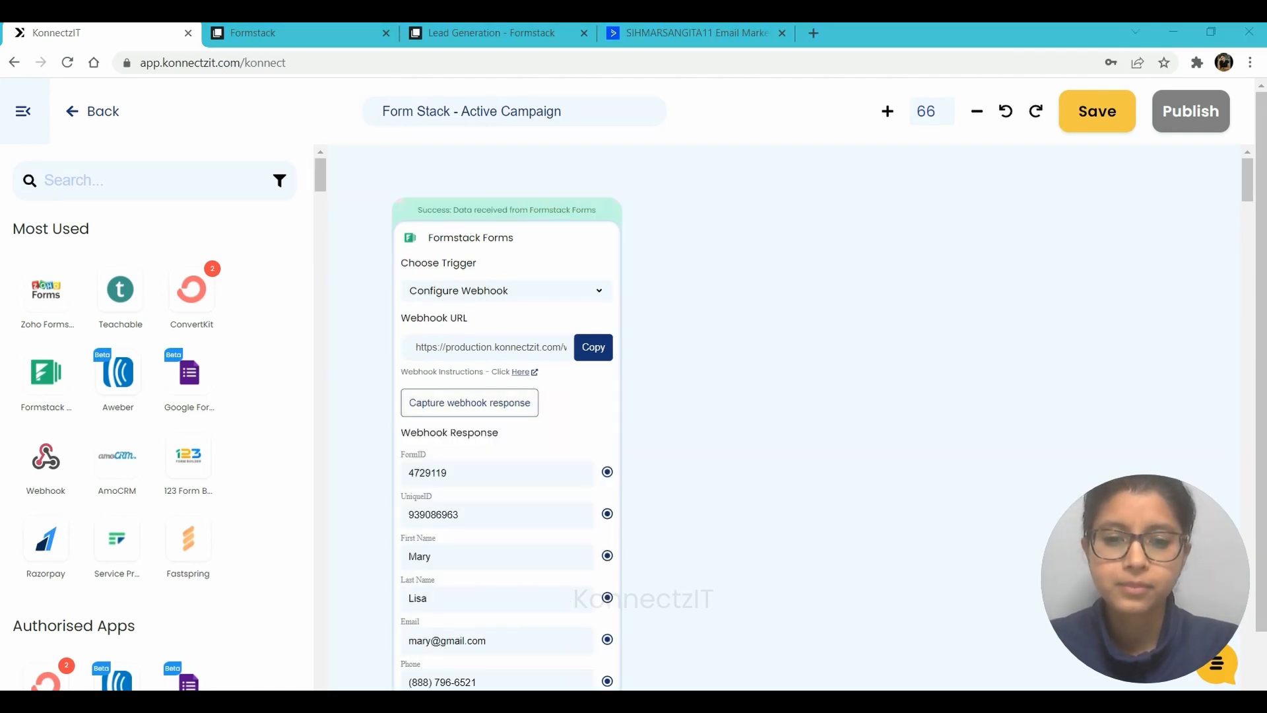
pyautogui.moveTo(739, 454); pyautogui.dragTo(723, 373)
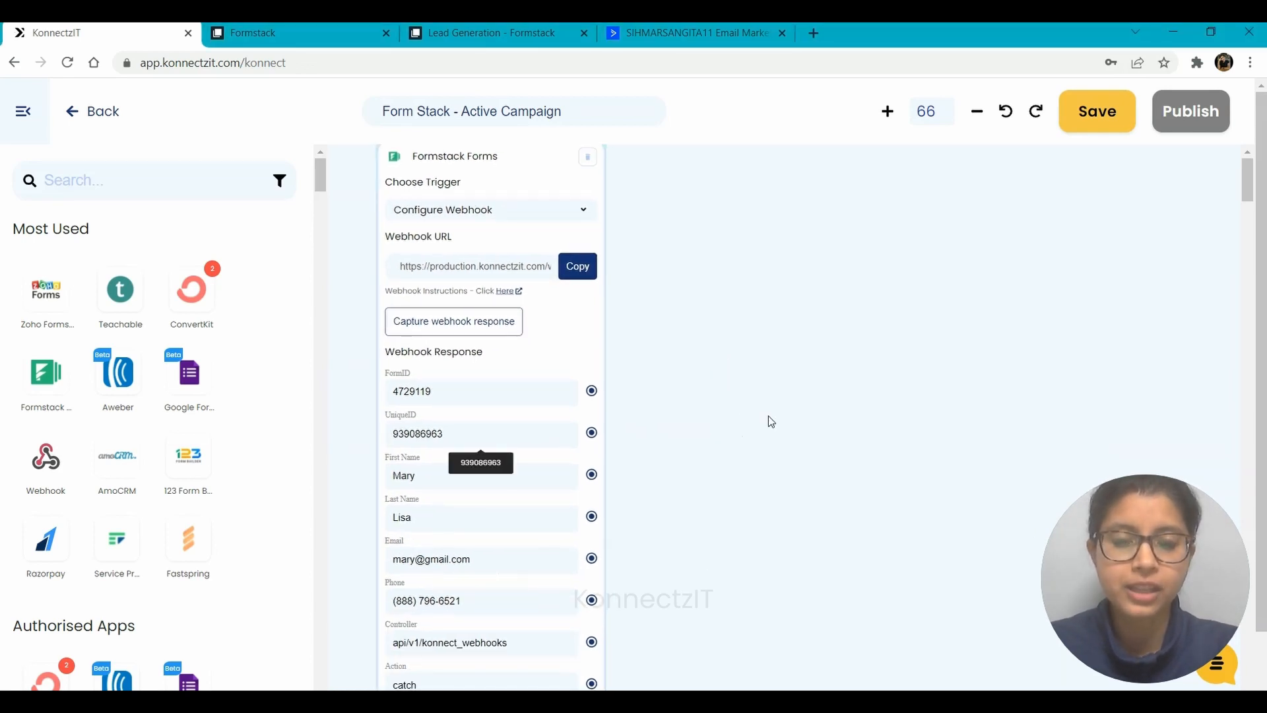
pyautogui.scroll(-1, 768, 417)
pyautogui.scroll(-3, 768, 417)
pyautogui.moveTo(768, 417); pyautogui.dragTo(653, 413)
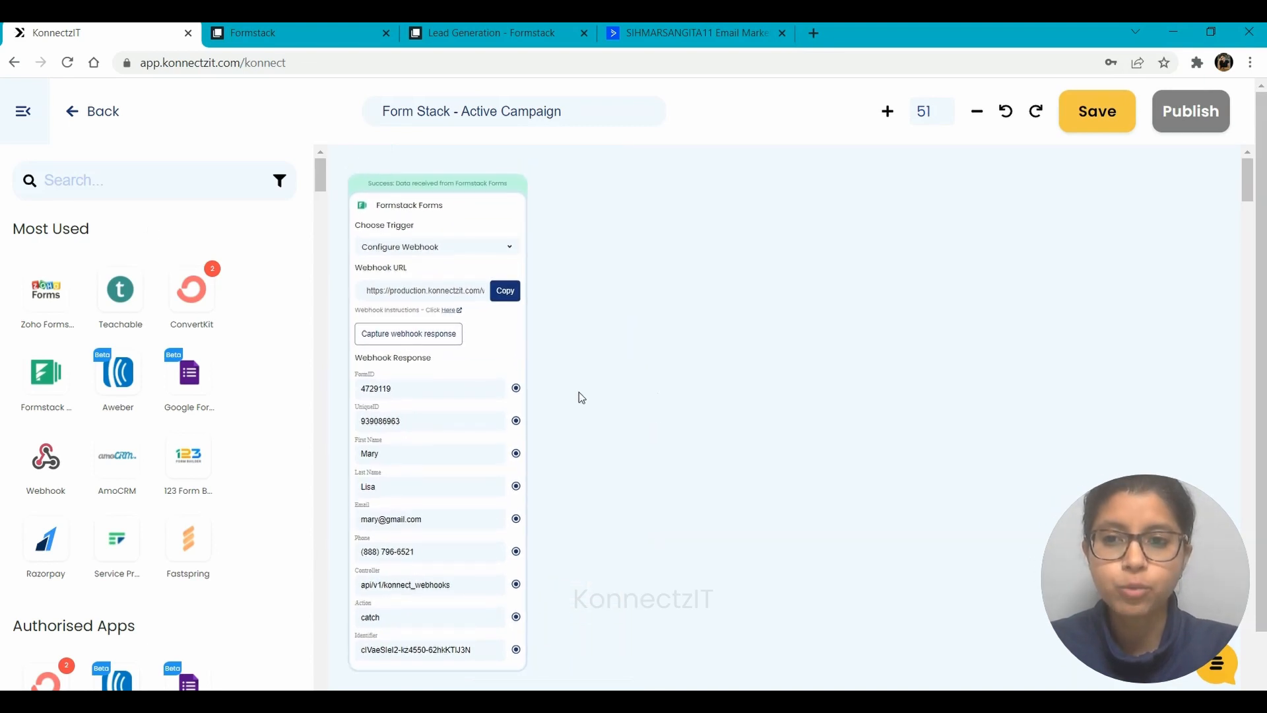
pyautogui.click(80, 180)
pyautogui.write('a')
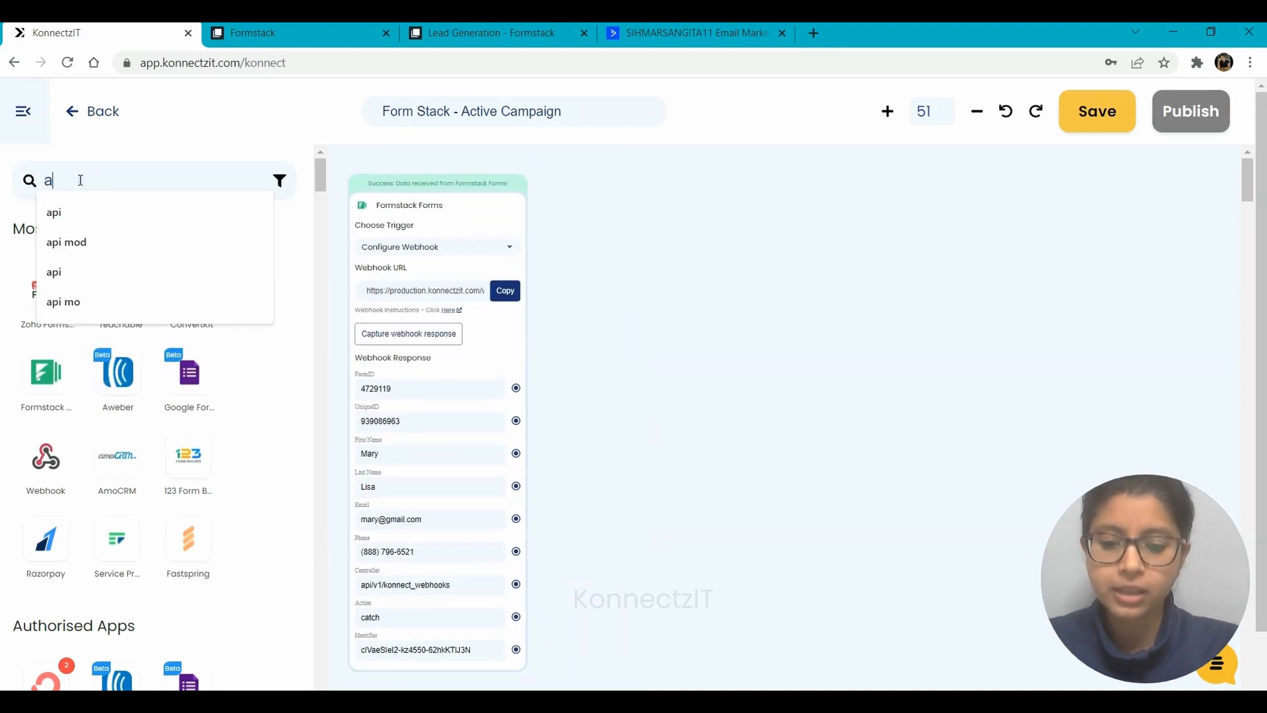
pyautogui.write('ctive')
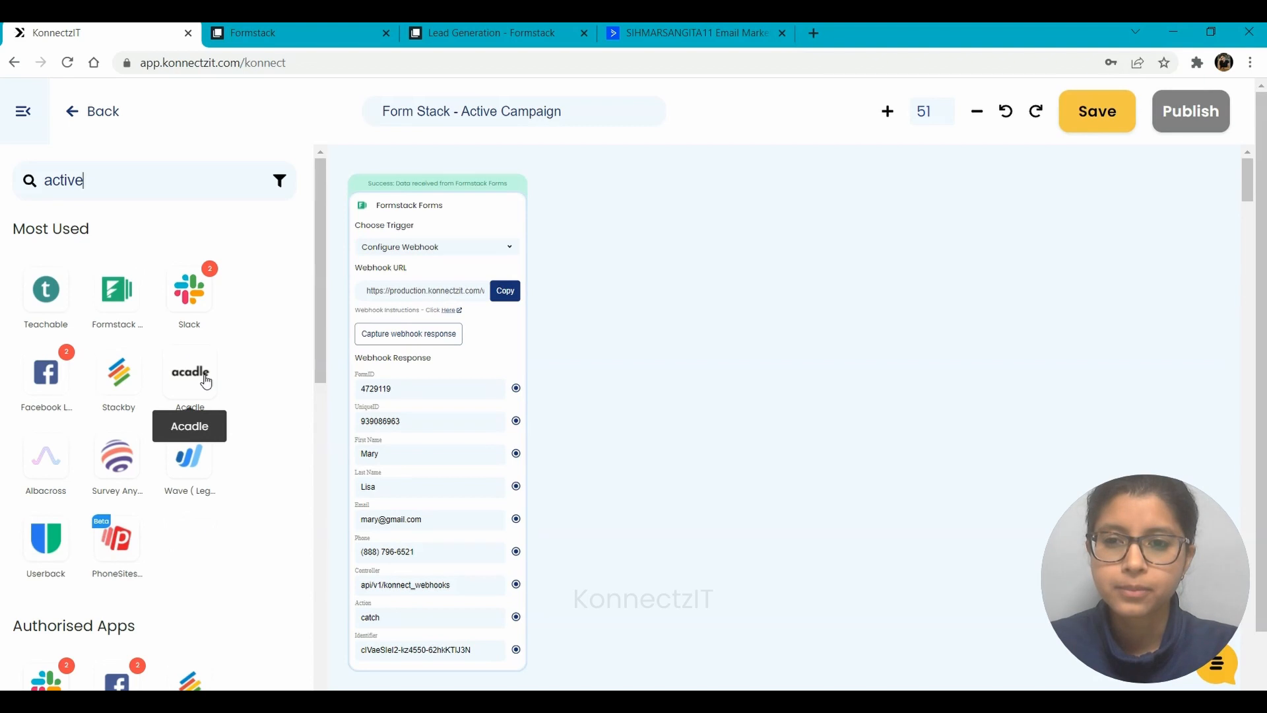
# Add an Active Campaign step using Account #2 with the Create Or Update Contact action
pyautogui.moveTo(47, 289); pyautogui.dragTo(610, 217)
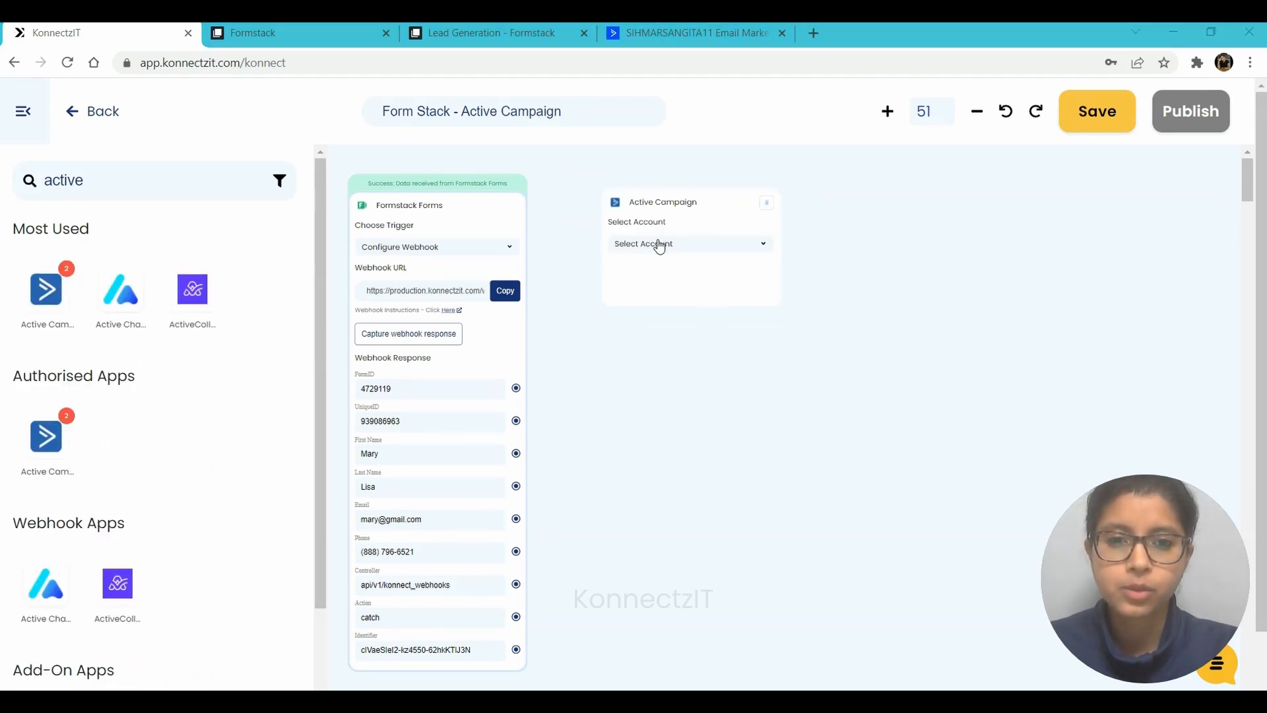
pyautogui.click(659, 245)
pyautogui.click(655, 279)
pyautogui.click(637, 289)
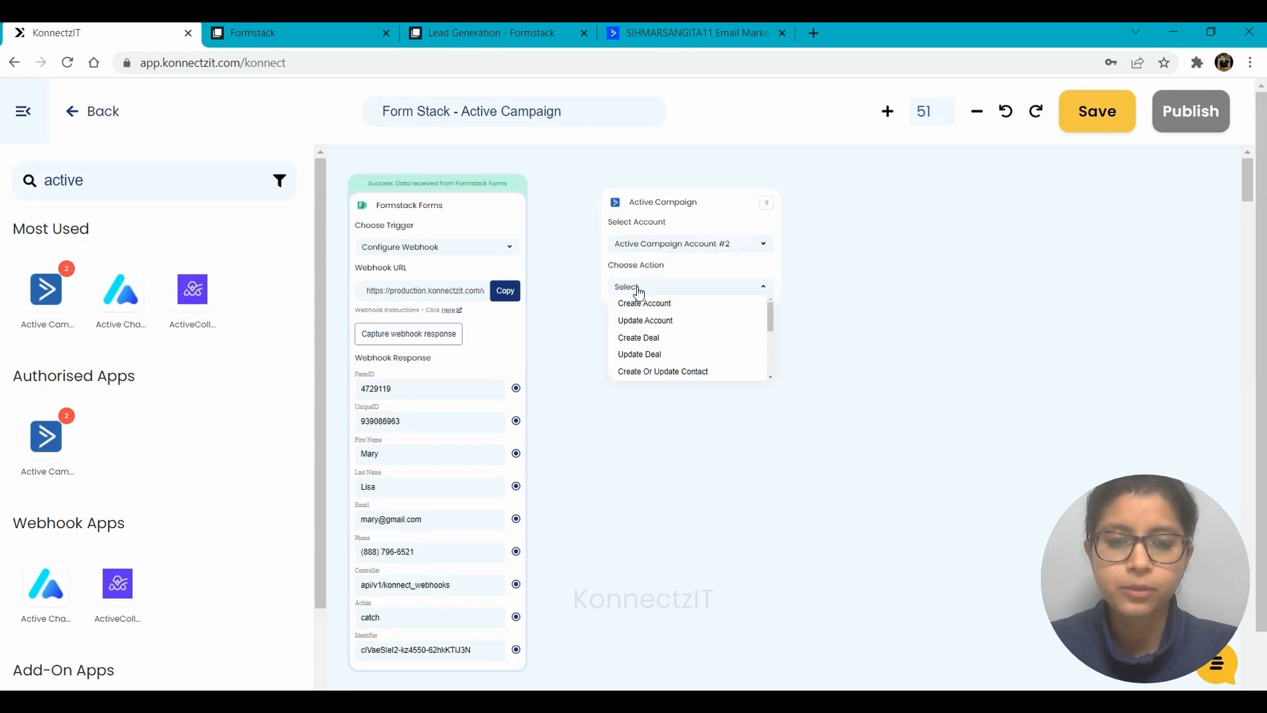
pyautogui.click(684, 375)
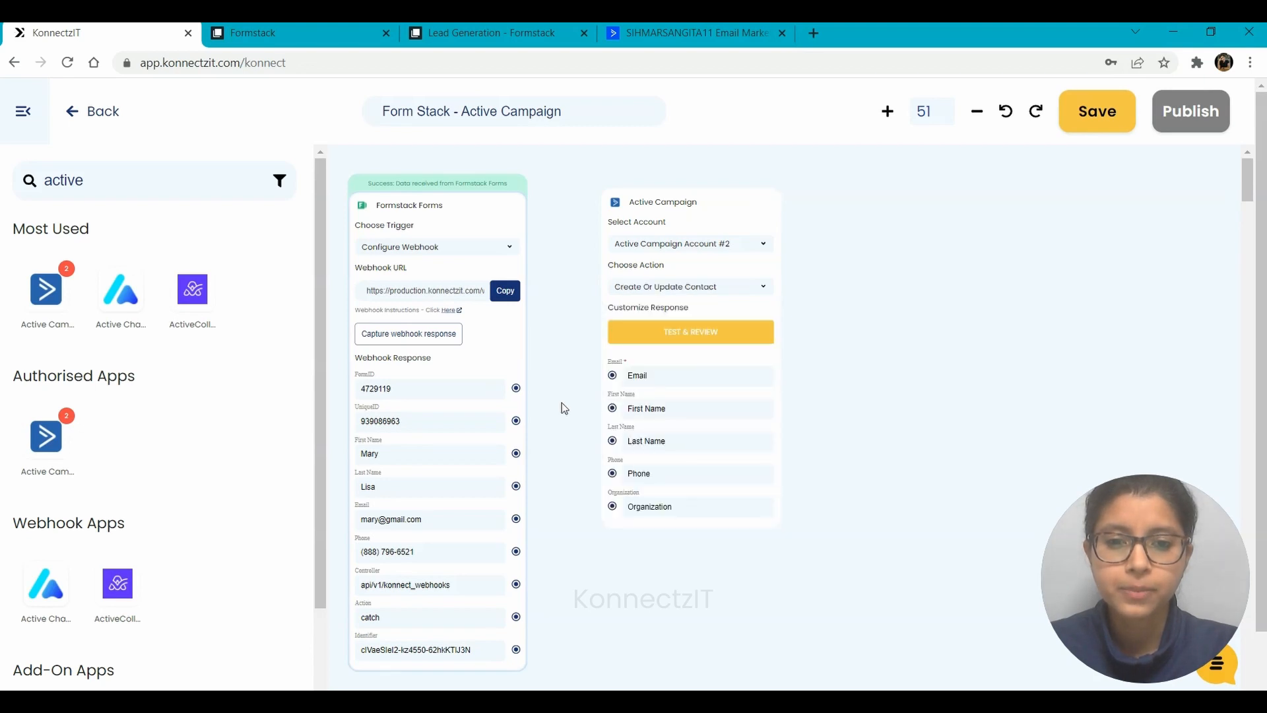
# Map Formstack first name, last name, email and phone into the contact fields and test the step
pyautogui.moveTo(516, 452); pyautogui.dragTo(613, 410)
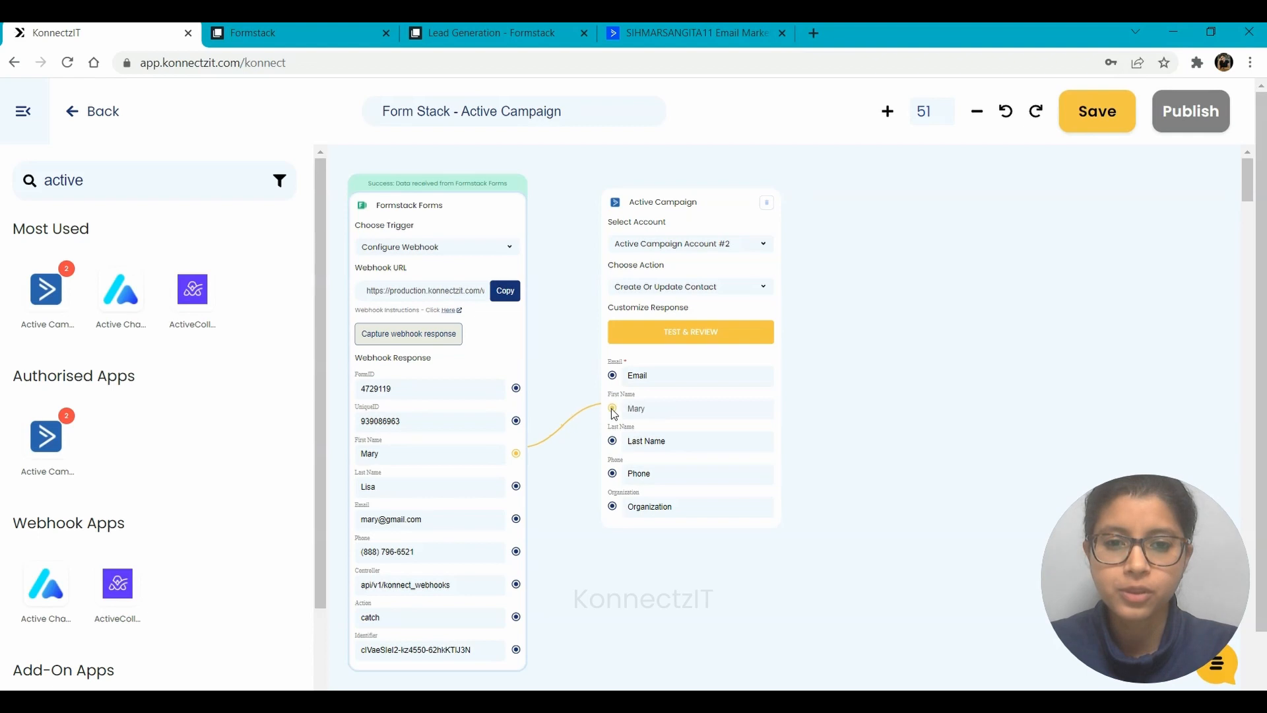
pyautogui.moveTo(516, 485); pyautogui.dragTo(612, 440)
pyautogui.moveTo(517, 520); pyautogui.dragTo(613, 376)
pyautogui.moveTo(516, 556); pyautogui.dragTo(613, 474)
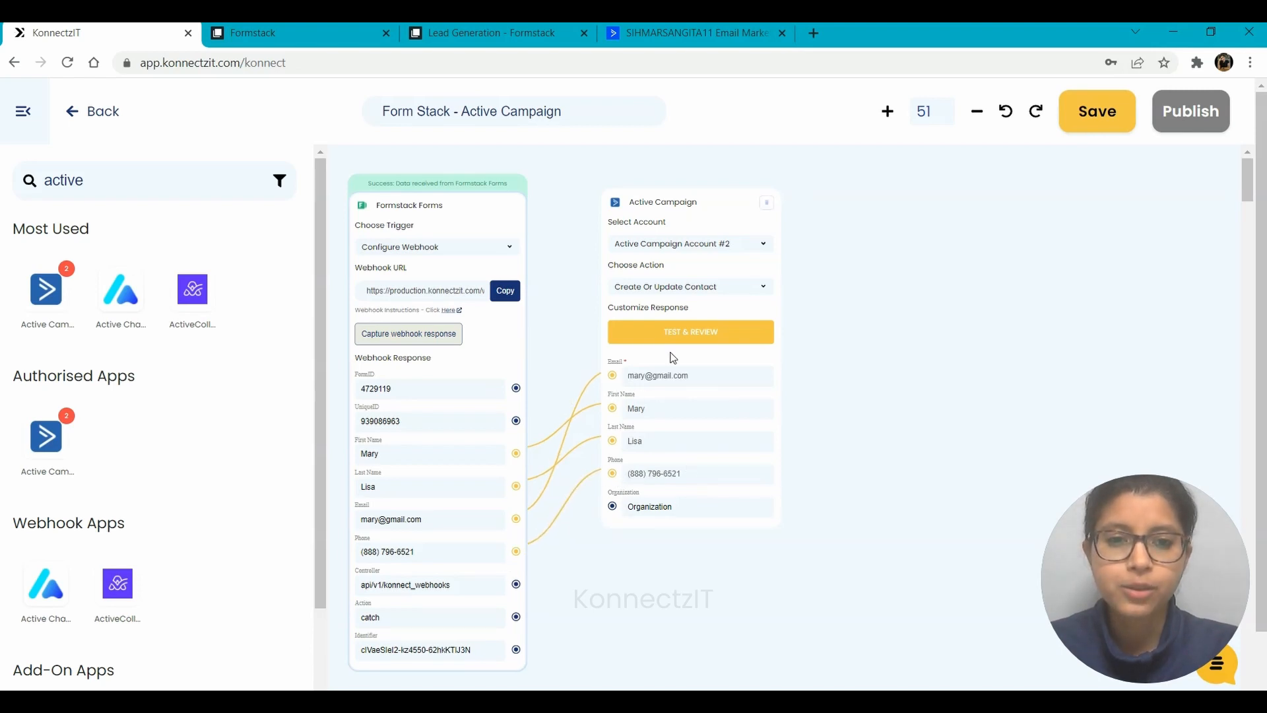
pyautogui.click(707, 335)
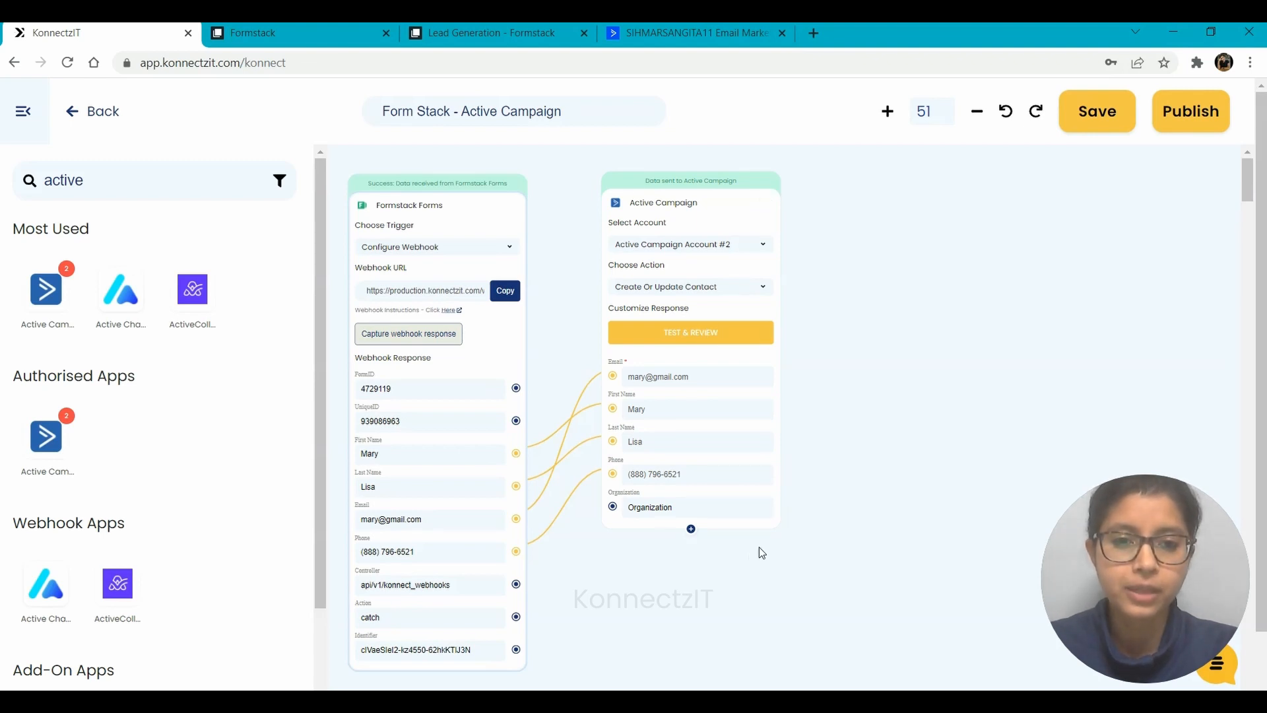
# Add the returned contact Id field (value 5) to the Active Campaign step
pyautogui.click(690, 530)
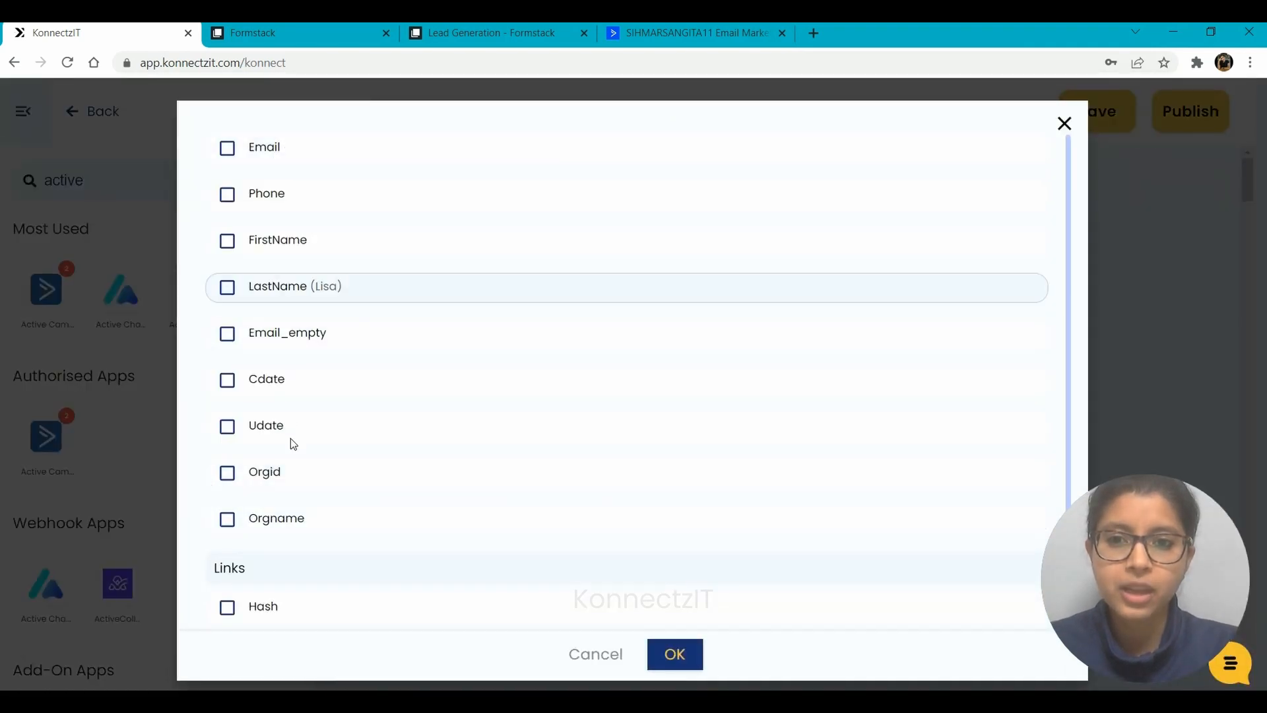
pyautogui.scroll(-2, 299, 522)
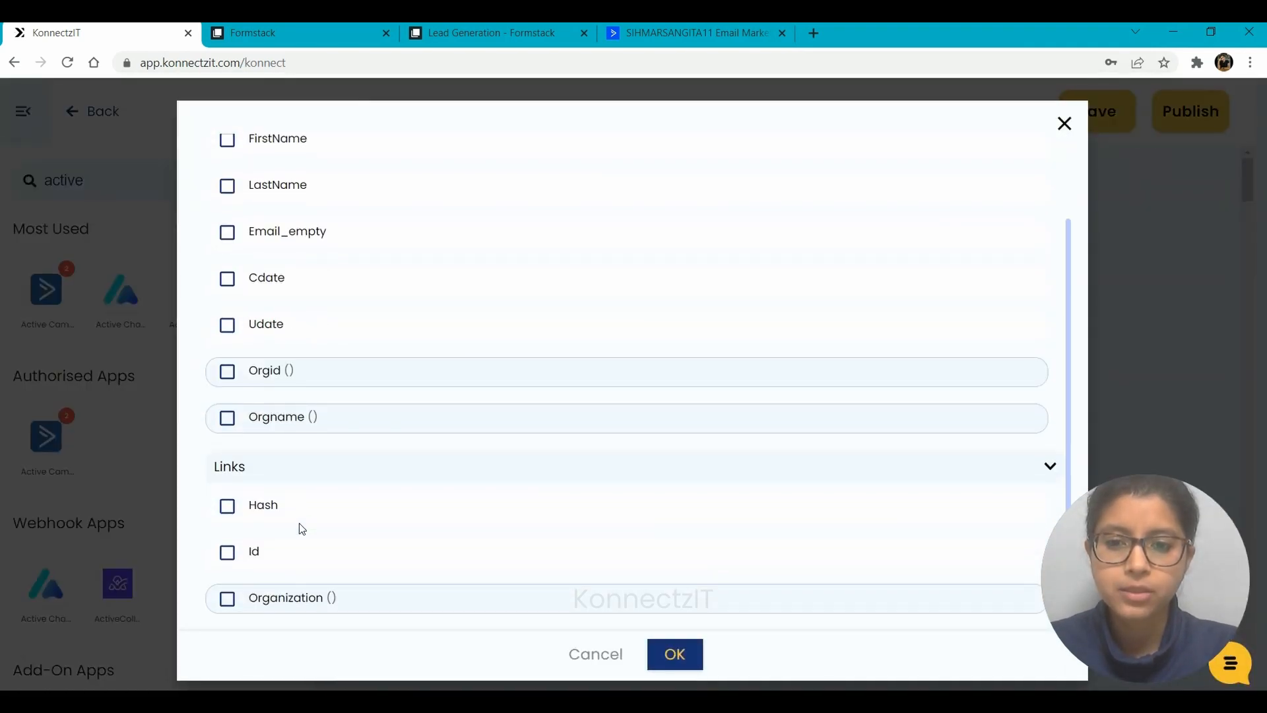
pyautogui.click(228, 552)
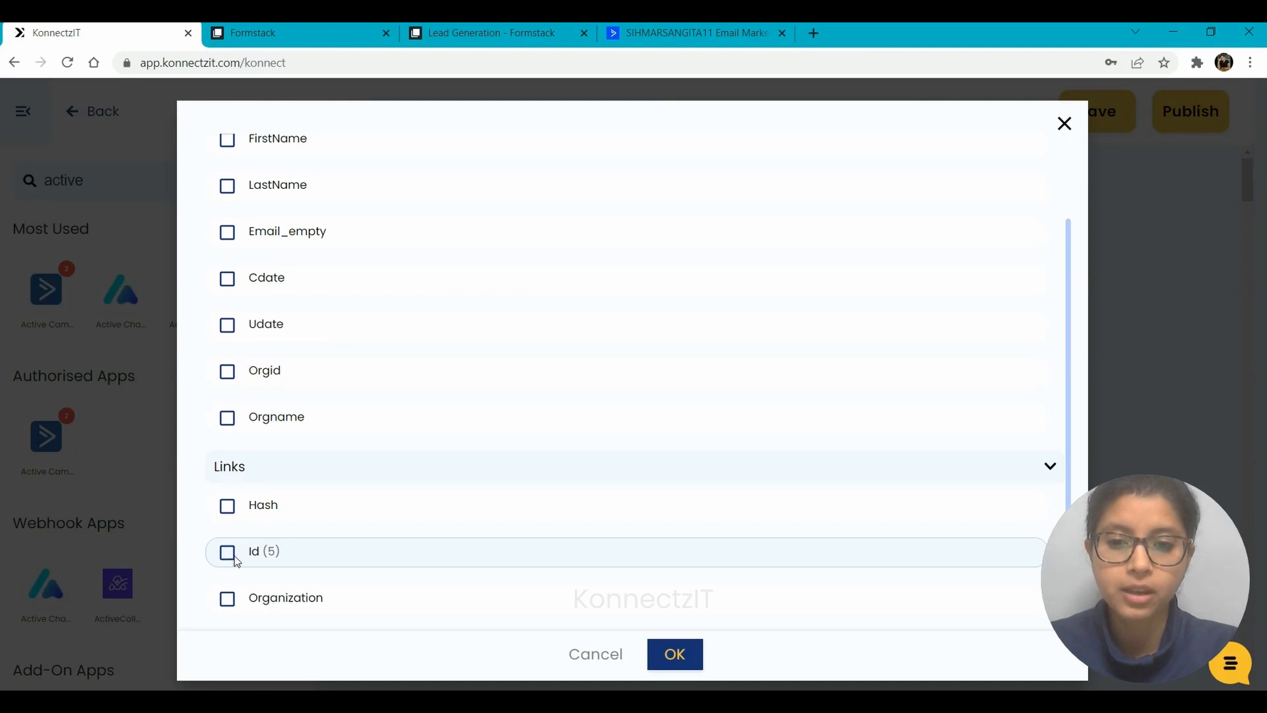
pyautogui.click(673, 654)
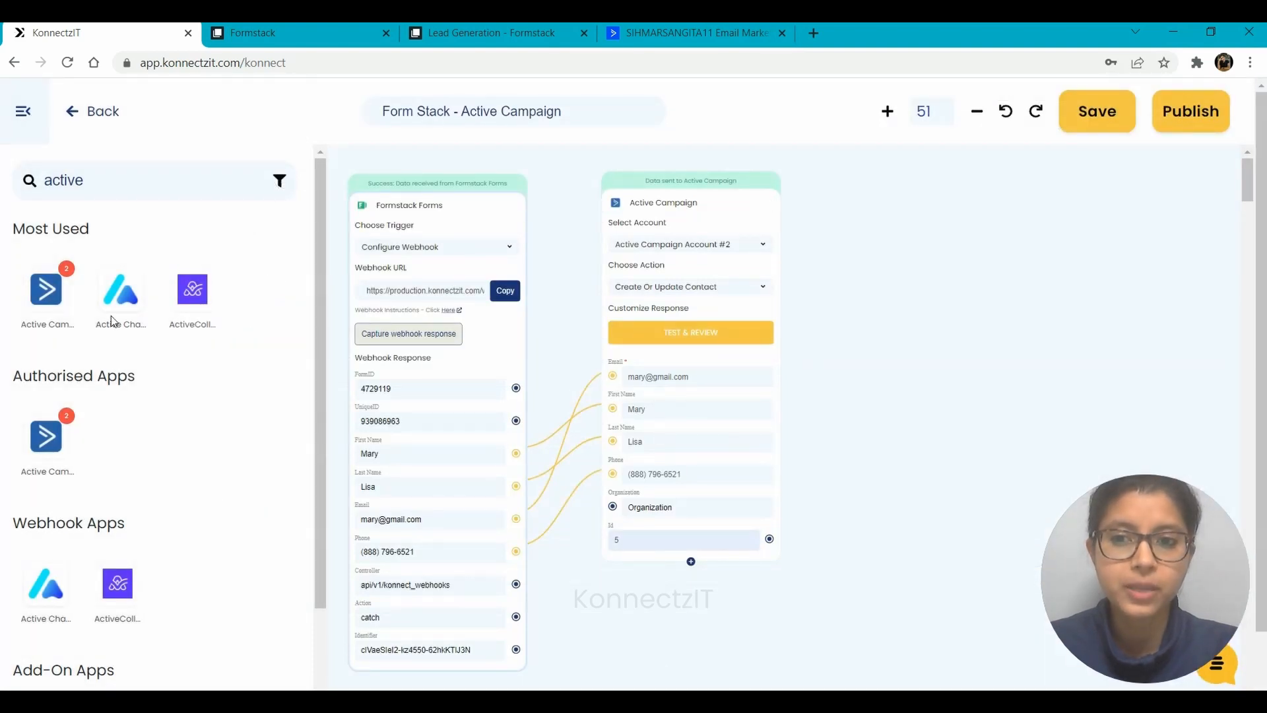
# Add a second Active Campaign step on Account #2 using Add Contact To List, then go to ActiveCampaign
pyautogui.moveTo(54, 306); pyautogui.dragTo(897, 244)
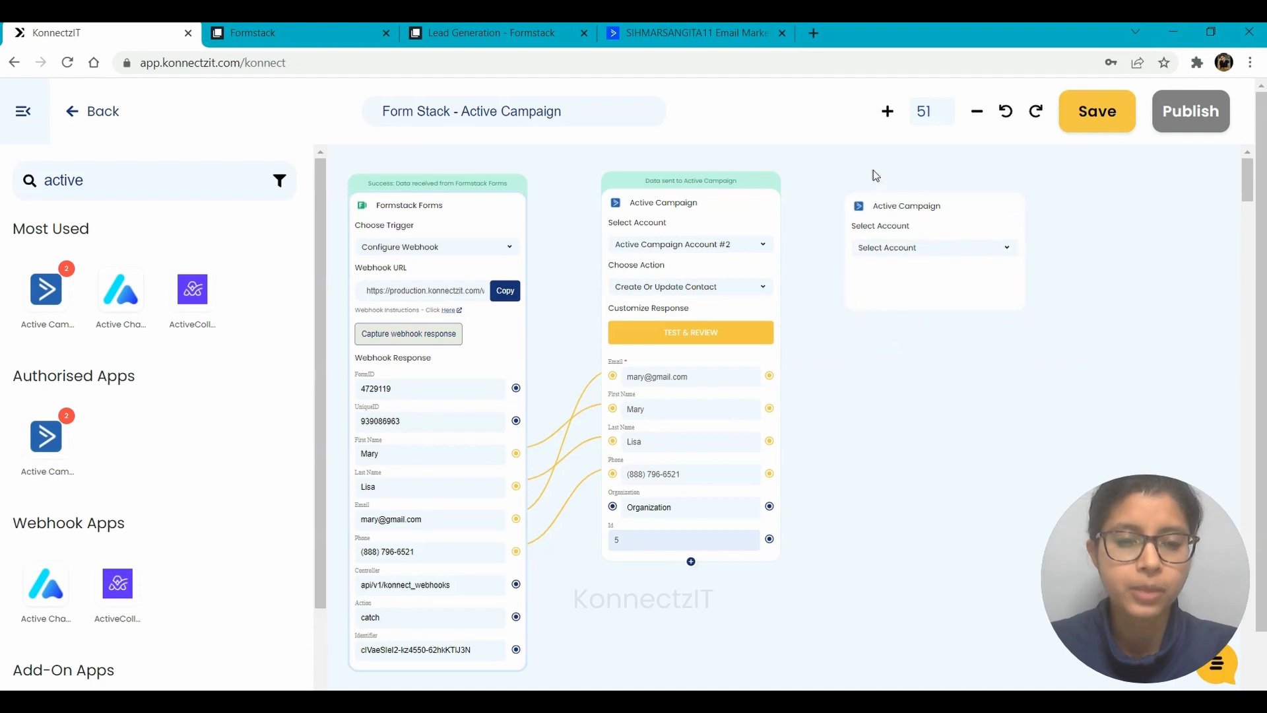
pyautogui.click(880, 243)
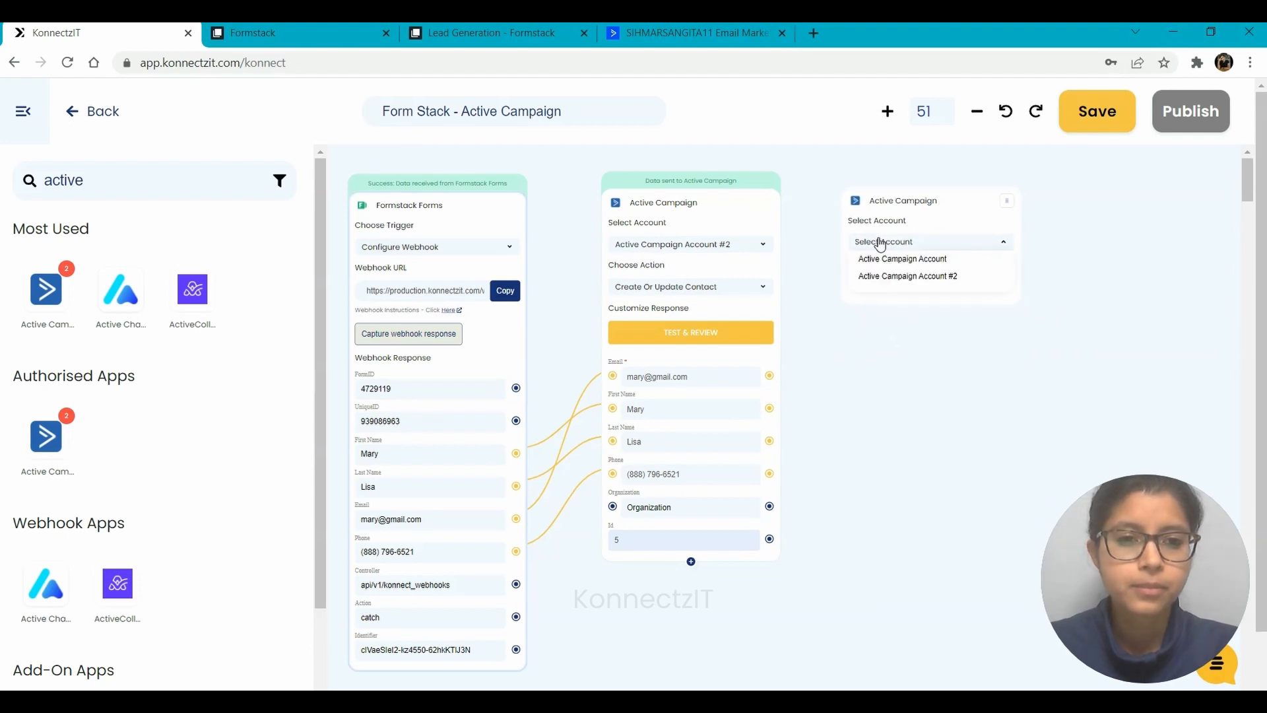
pyautogui.click(906, 277)
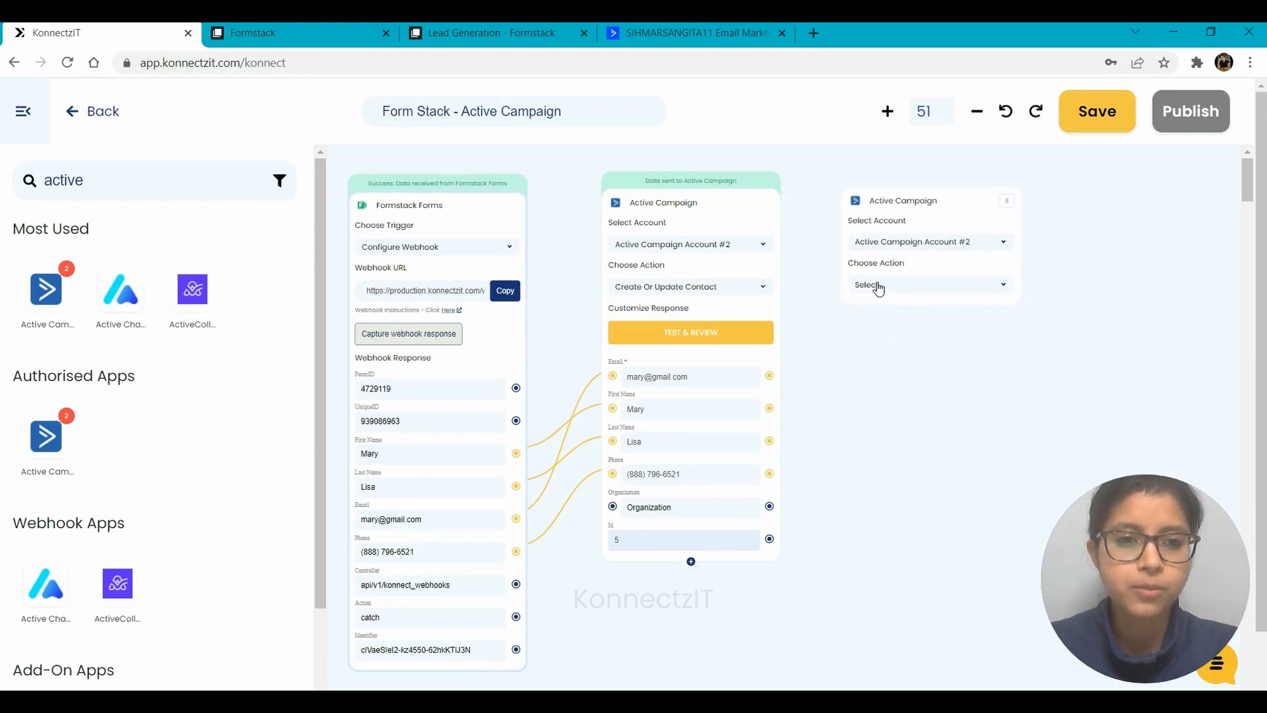
pyautogui.click(876, 287)
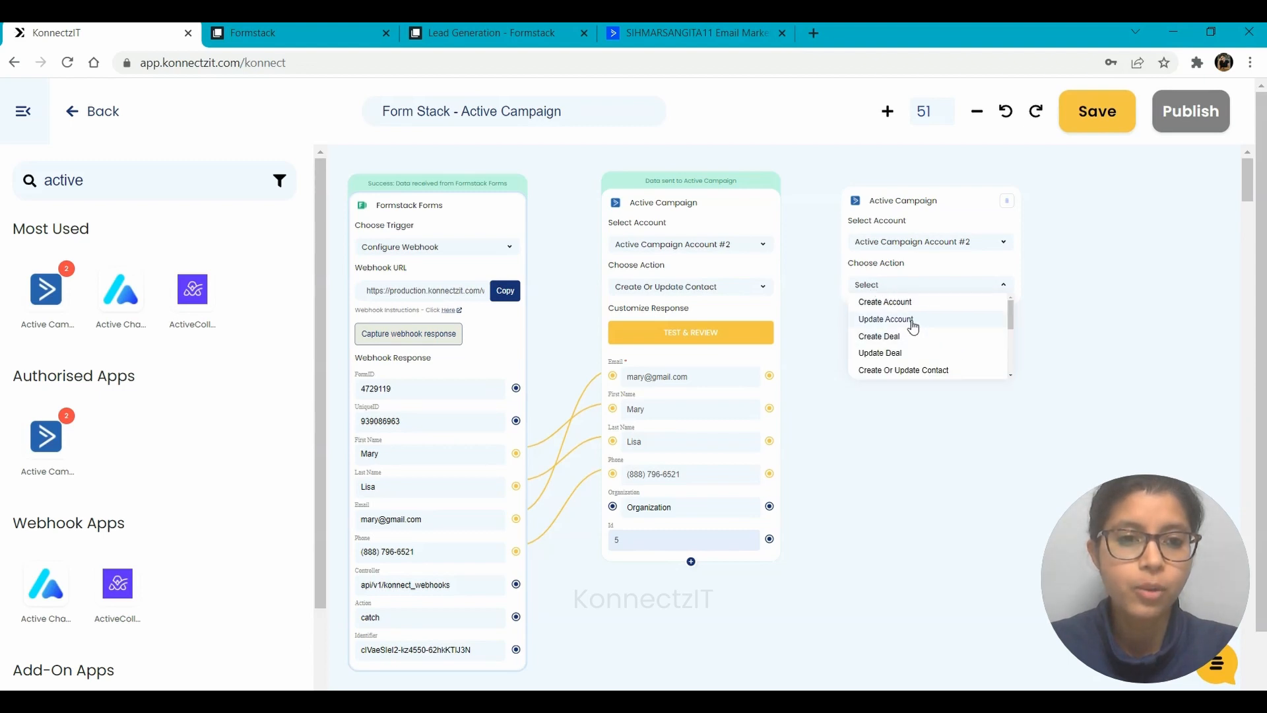
pyautogui.moveTo(1010, 316); pyautogui.dragTo(1011, 368)
pyautogui.click(894, 370)
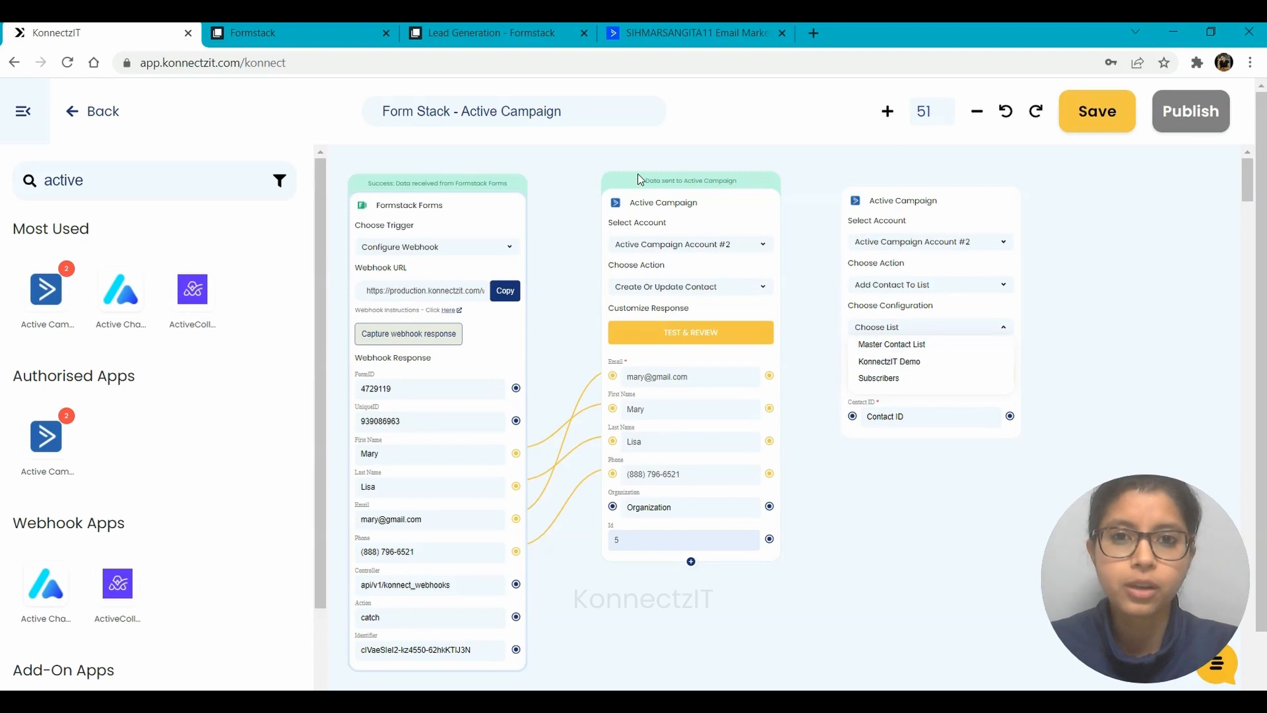
pyautogui.click(679, 26)
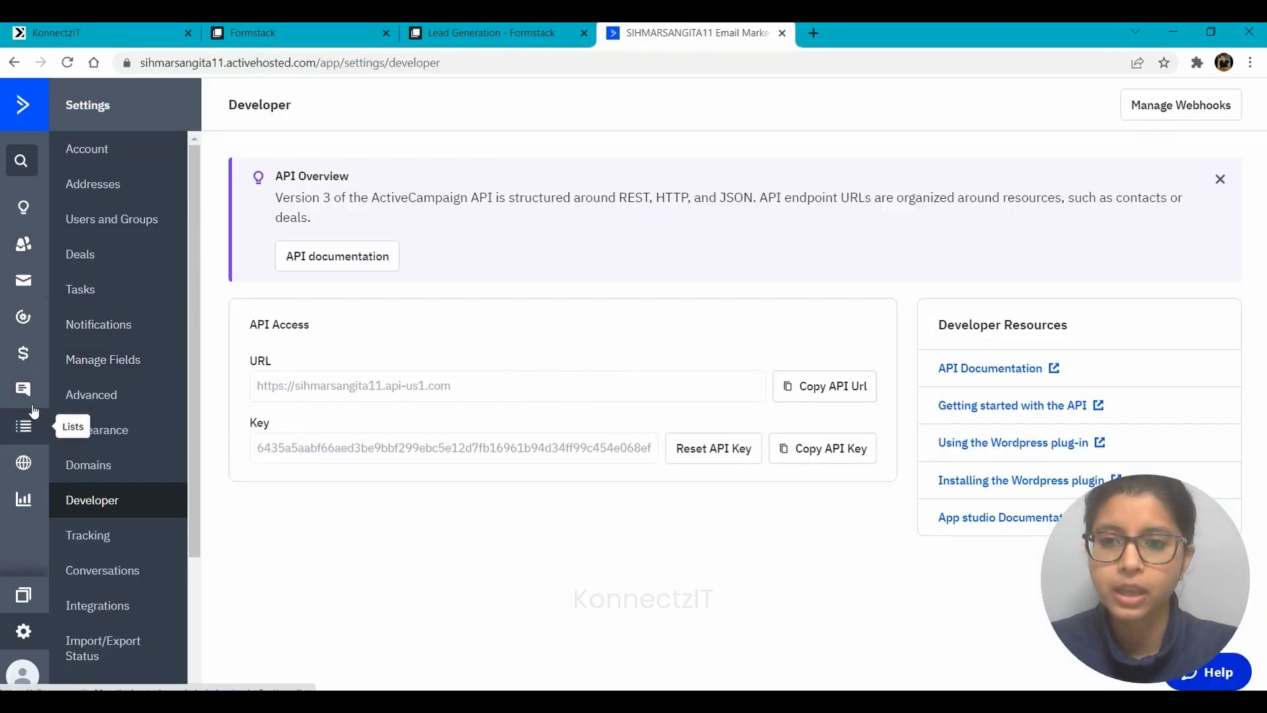
# Filter ActiveCampaign contacts by the Subscribers list to confirm it is empty, then return to KonnectzIT
pyautogui.click(23, 243)
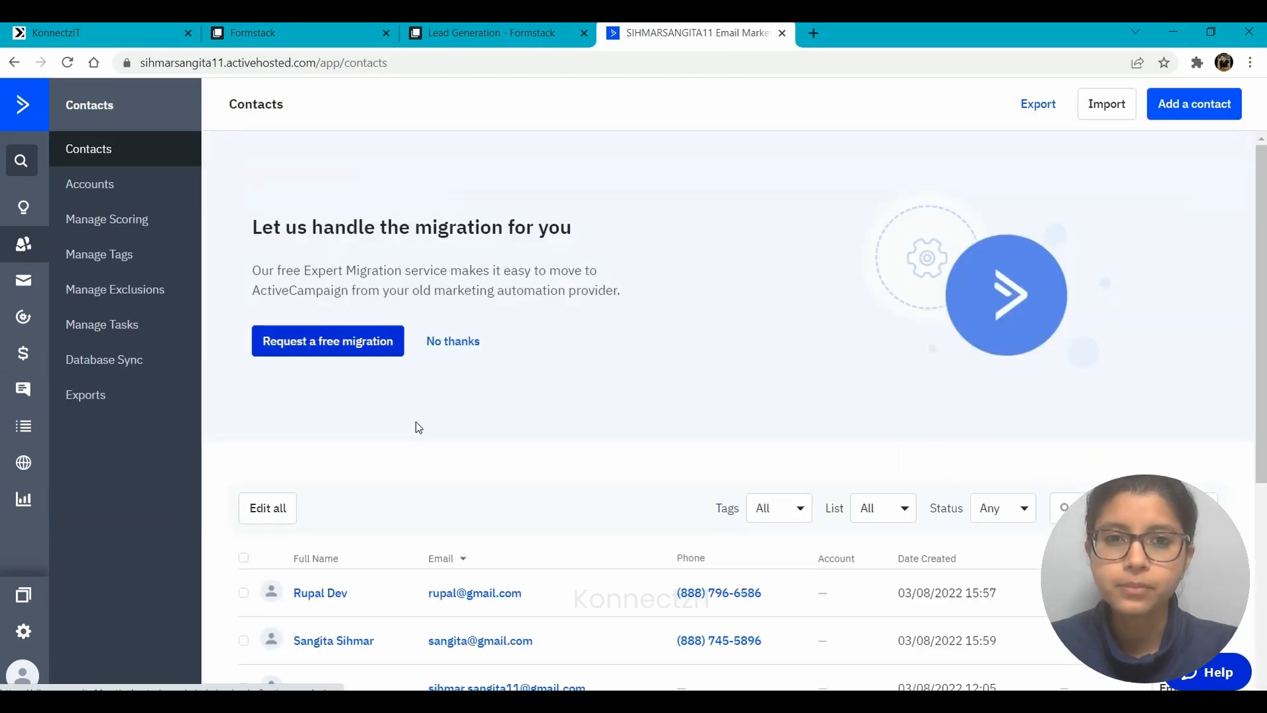
pyautogui.scroll(-3, 854, 571)
pyautogui.click(878, 328)
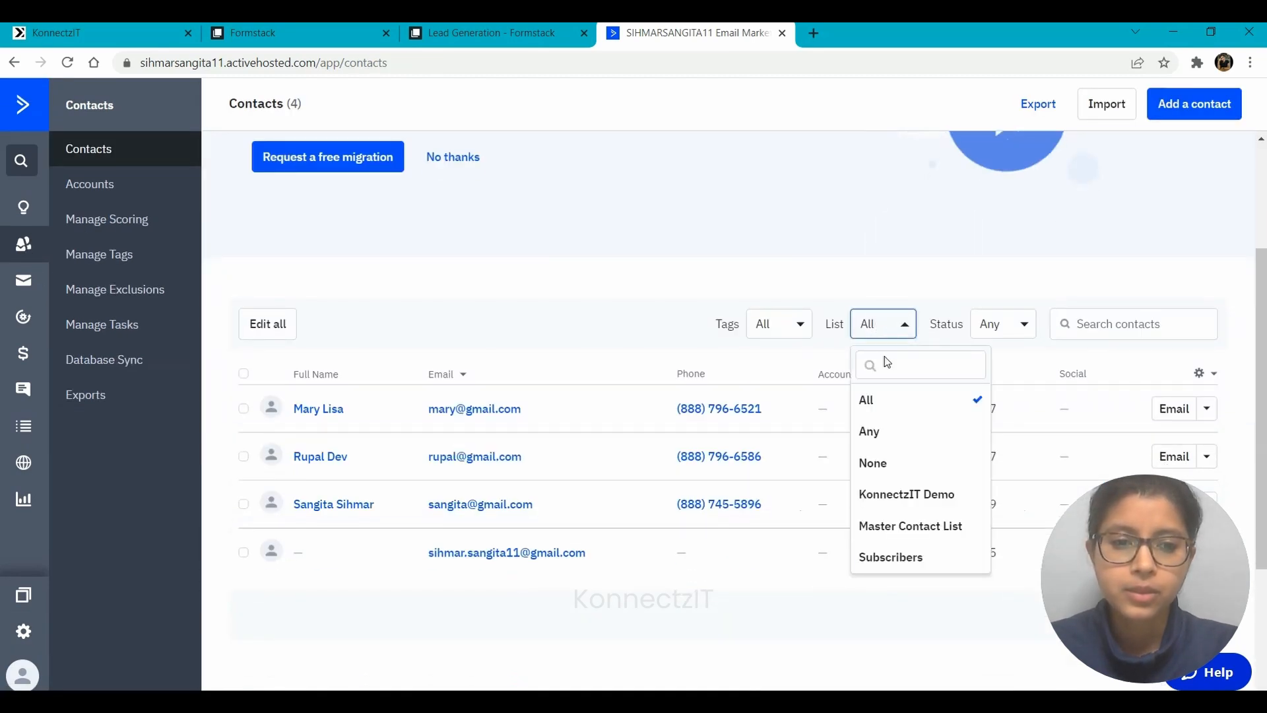
pyautogui.click(886, 560)
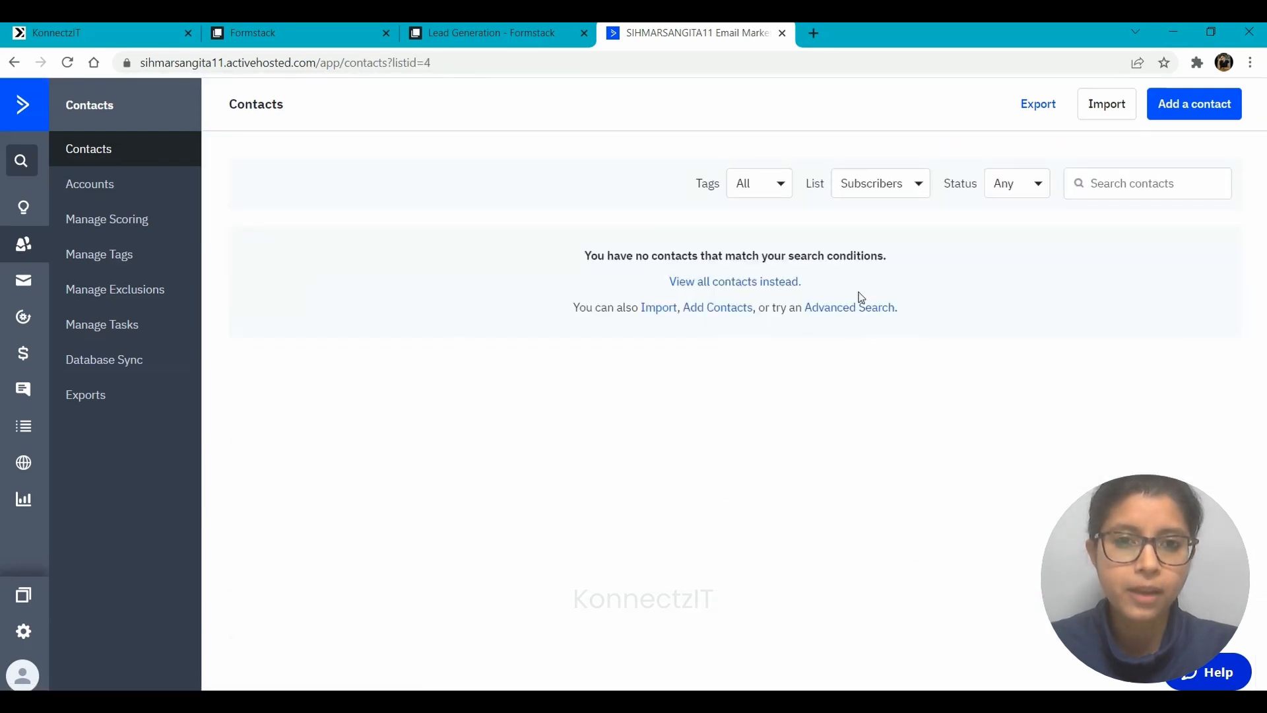
pyautogui.click(83, 26)
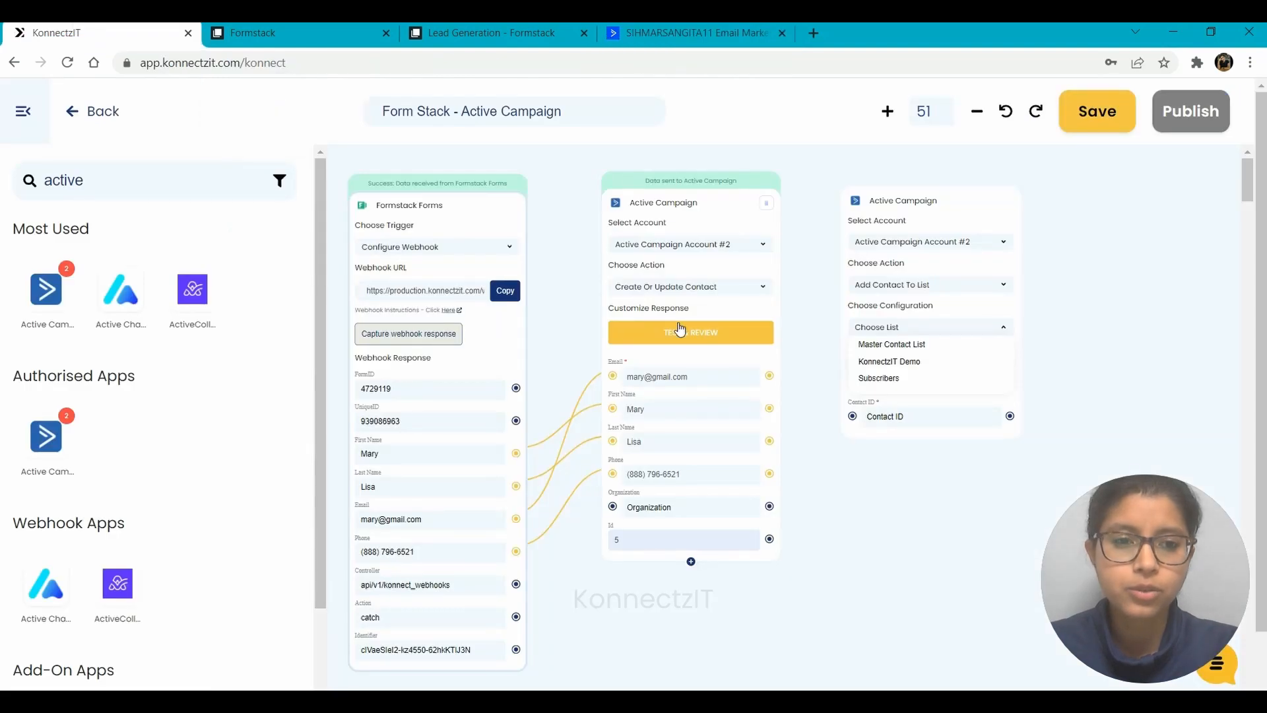
# Set the list step to Subscribers with status Subscribed, map Id into Contact ID, and test it
pyautogui.click(879, 378)
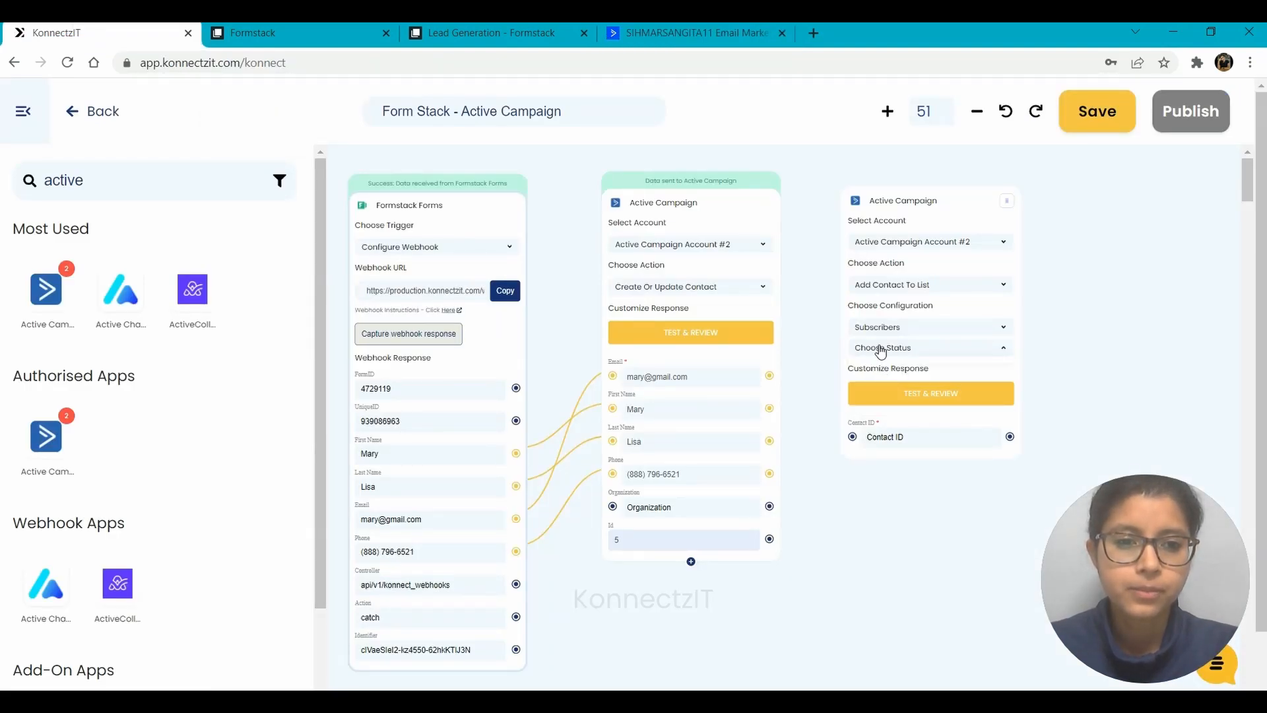
pyautogui.click(880, 349)
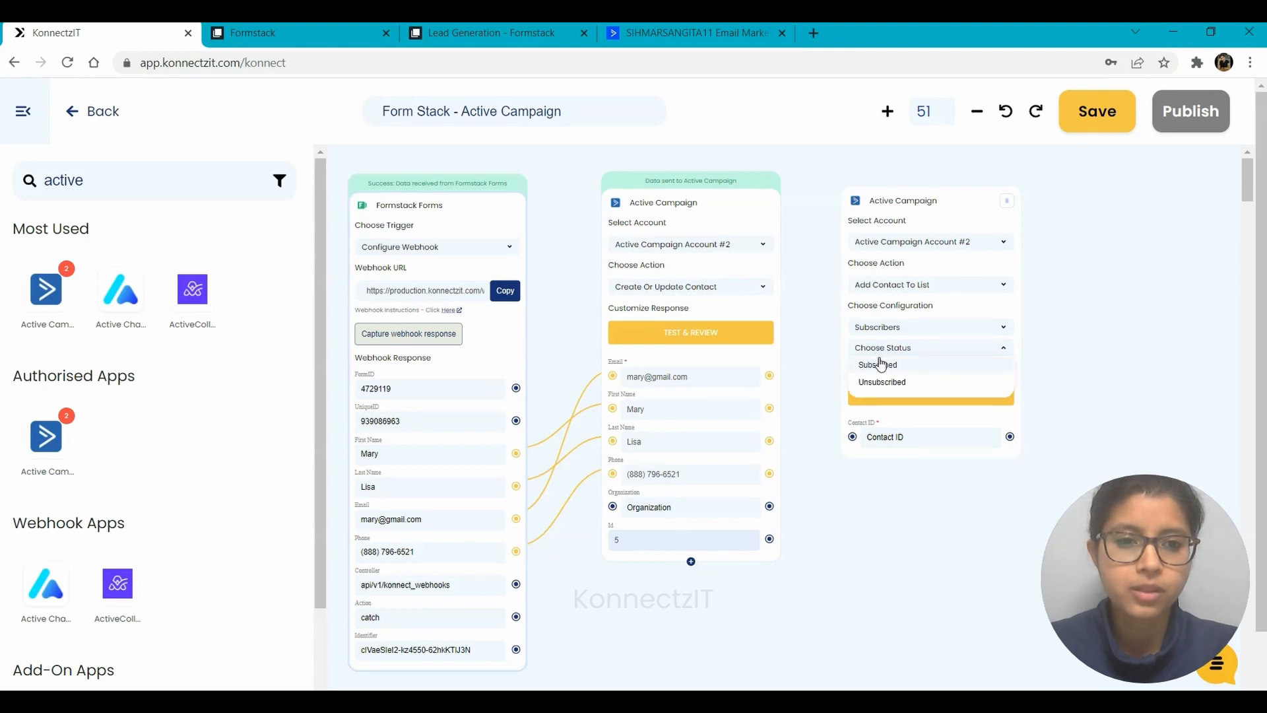
pyautogui.click(880, 363)
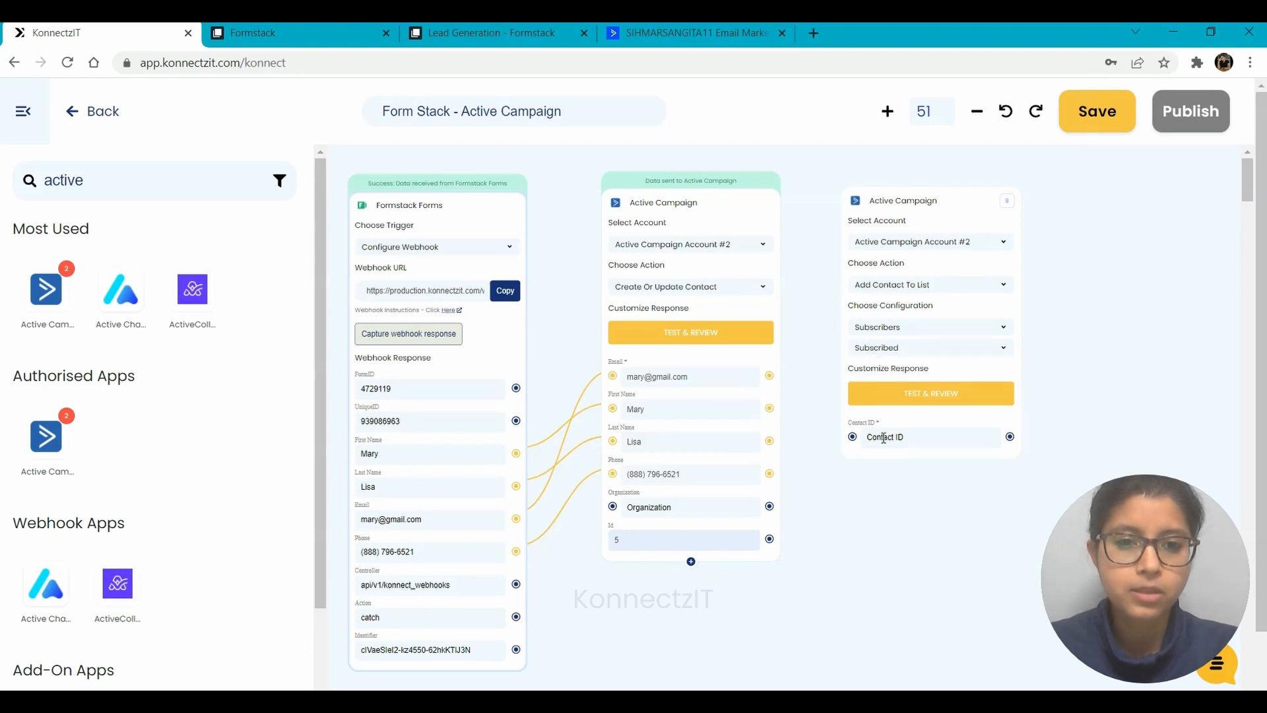
pyautogui.moveTo(769, 538); pyautogui.dragTo(852, 435)
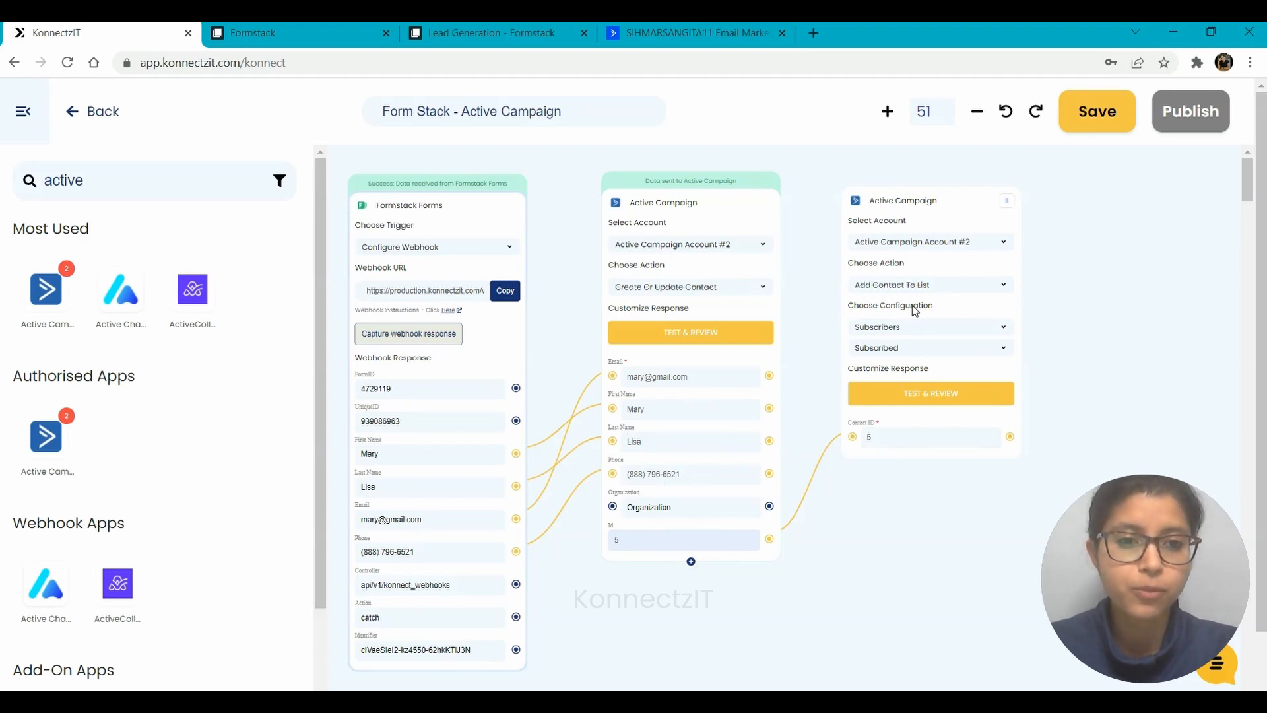
pyautogui.click(908, 396)
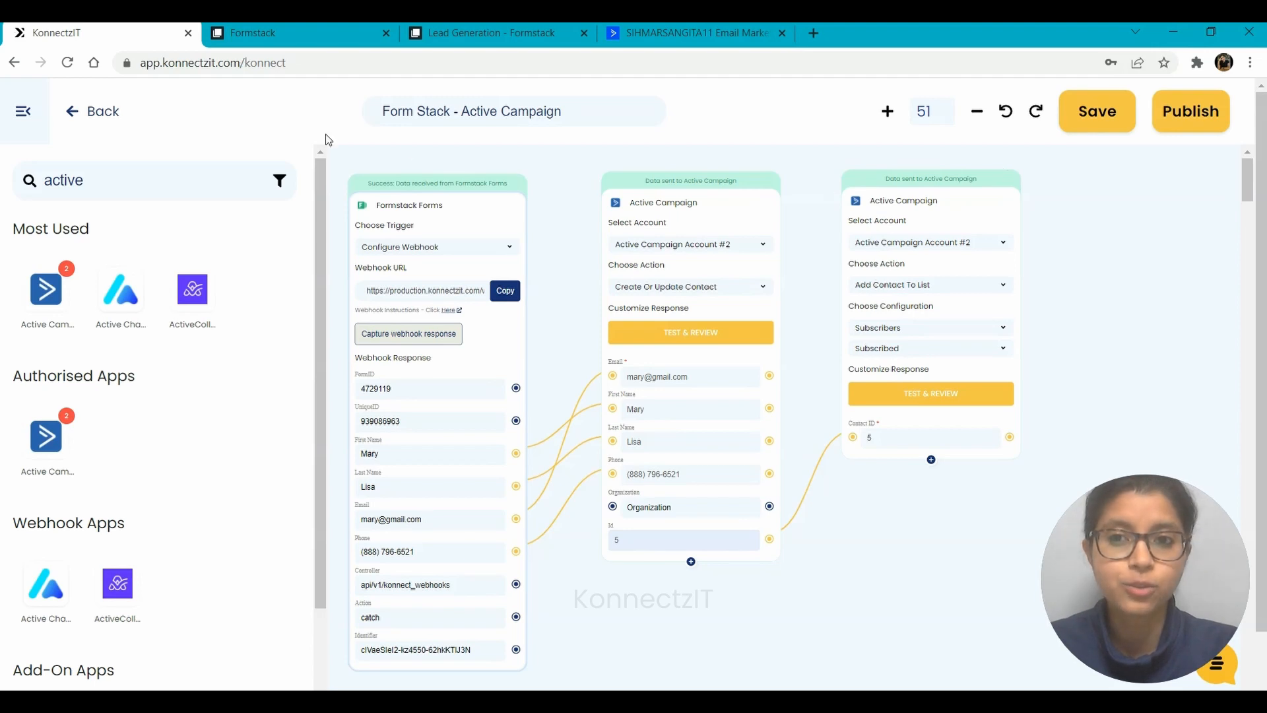
# Widen the canvas to show all workflow cards and dismiss the 'Konnect is successfully published' message
pyautogui.click(23, 111)
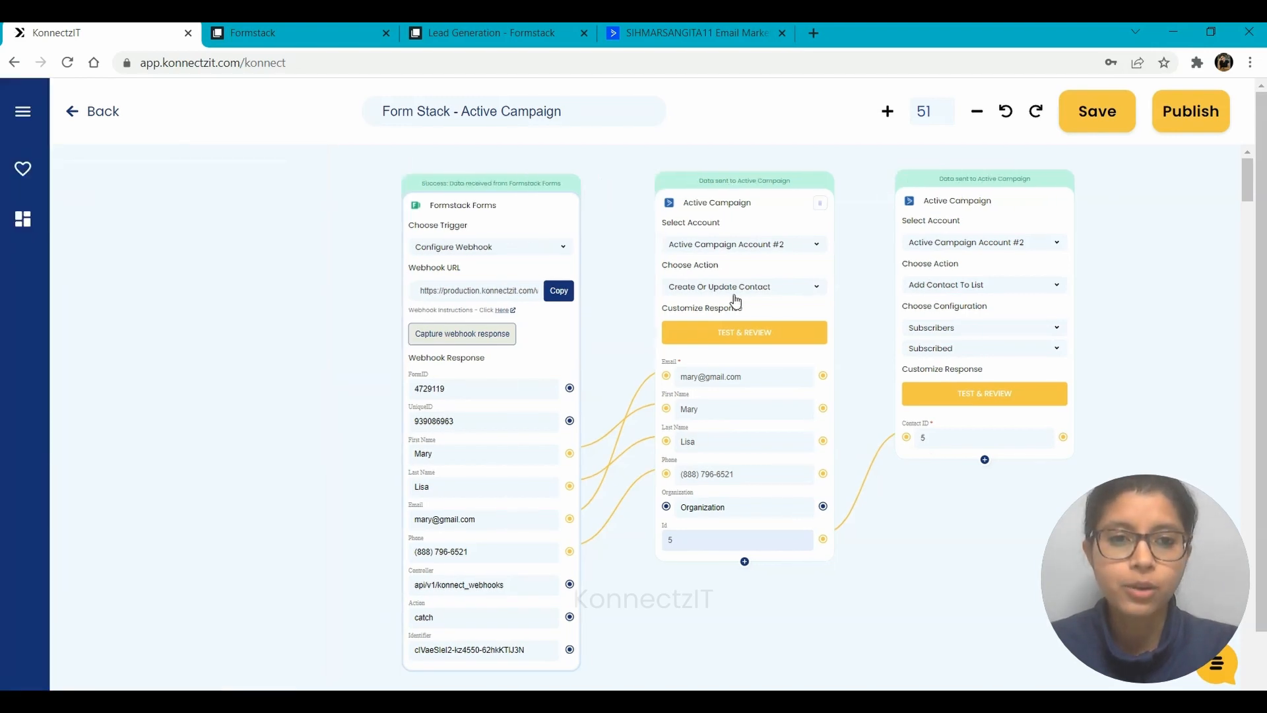
pyautogui.moveTo(1154, 285); pyautogui.dragTo(987, 282)
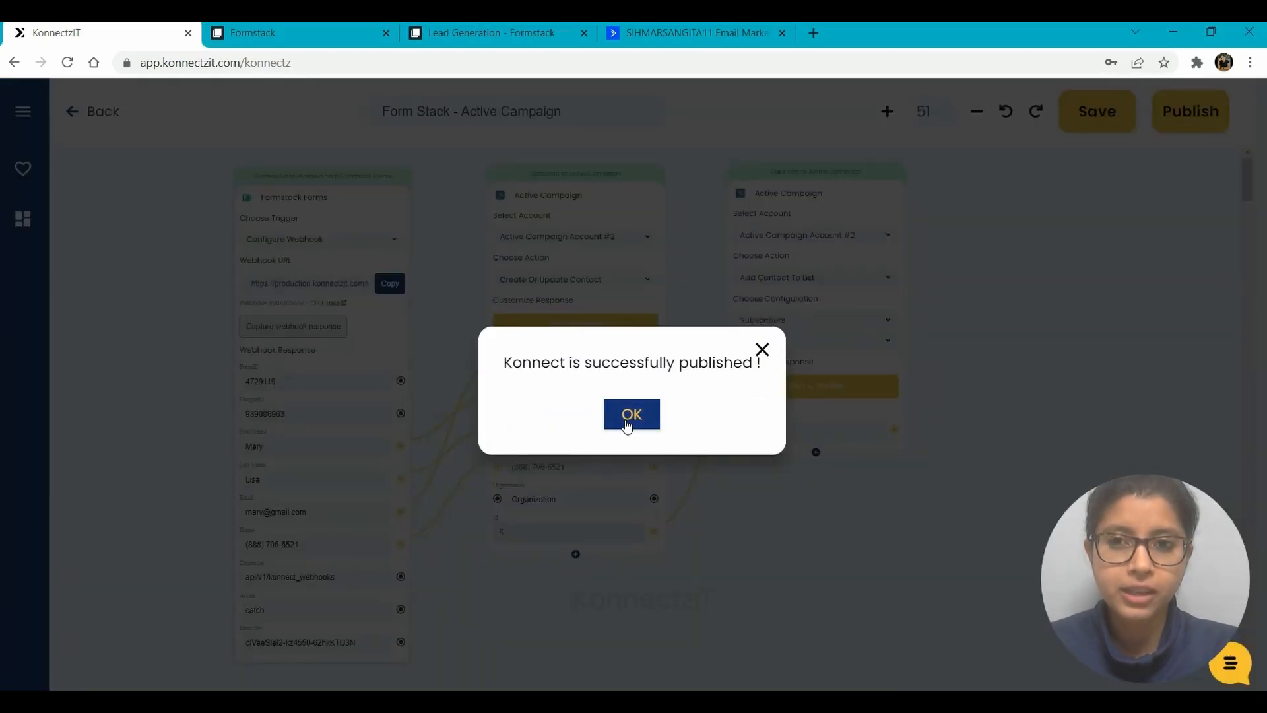
pyautogui.click(627, 423)
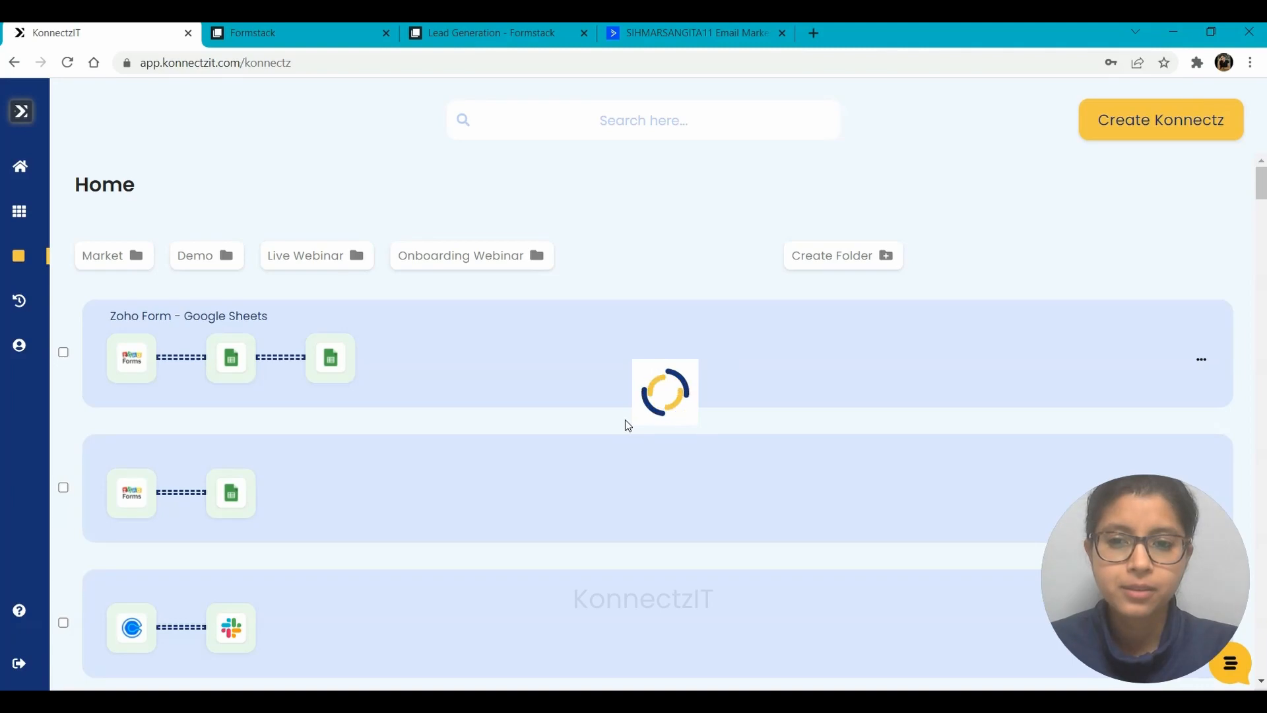
# Close the old Lead Generation form page and reopen the live form from Formstack
pyautogui.click(525, 33)
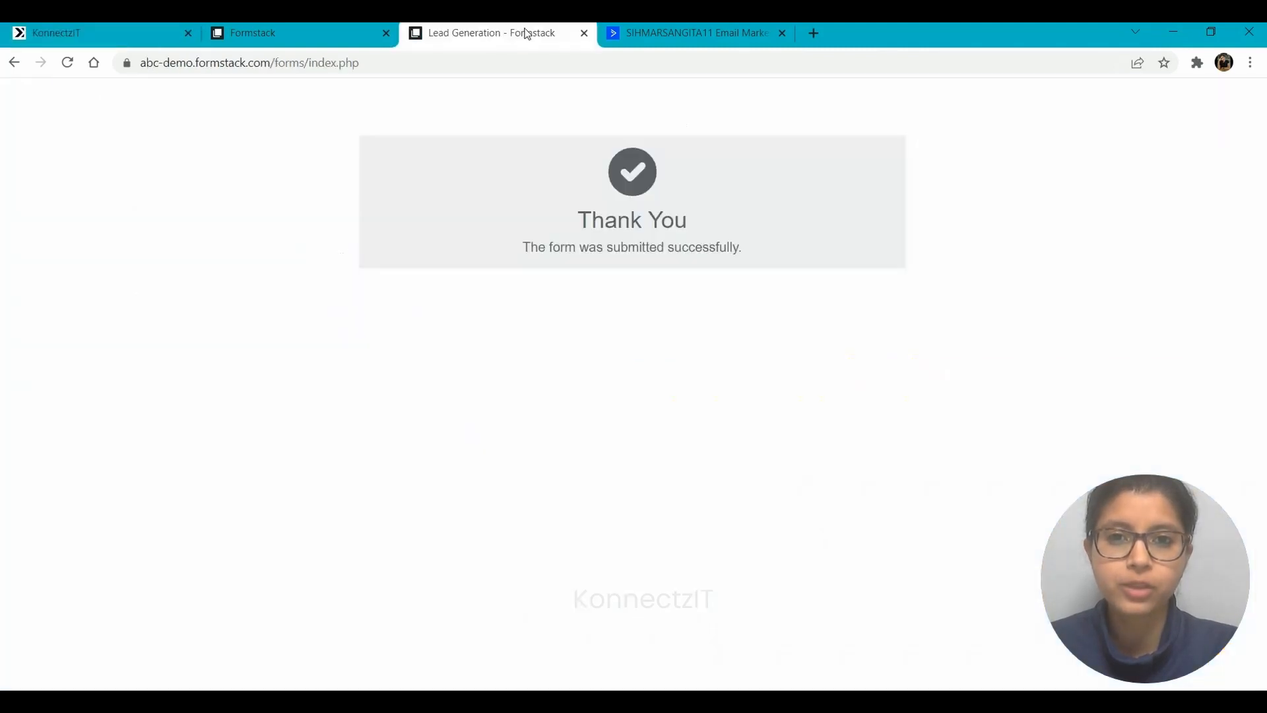
pyautogui.click(583, 33)
pyautogui.click(290, 30)
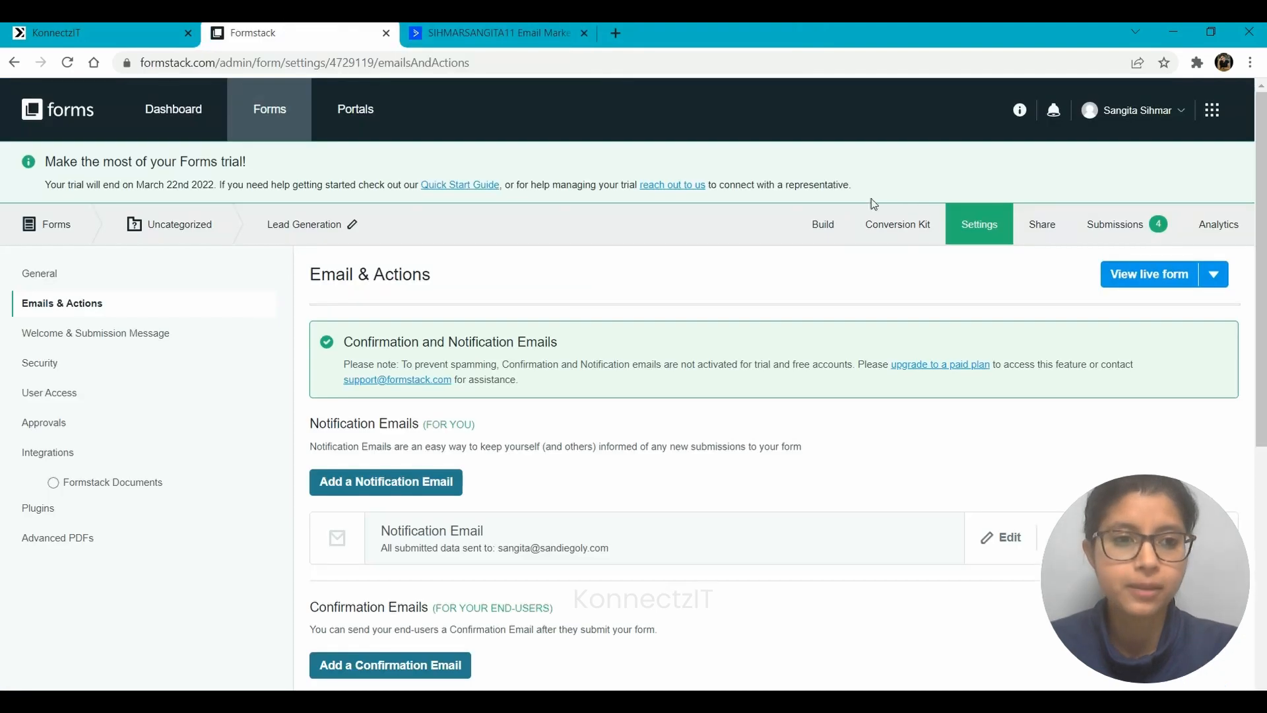
pyautogui.click(1131, 277)
# Open the Form Stack - Active Campaign konnect, then check ActiveCampaign's contacts list
pyautogui.click(120, 28)
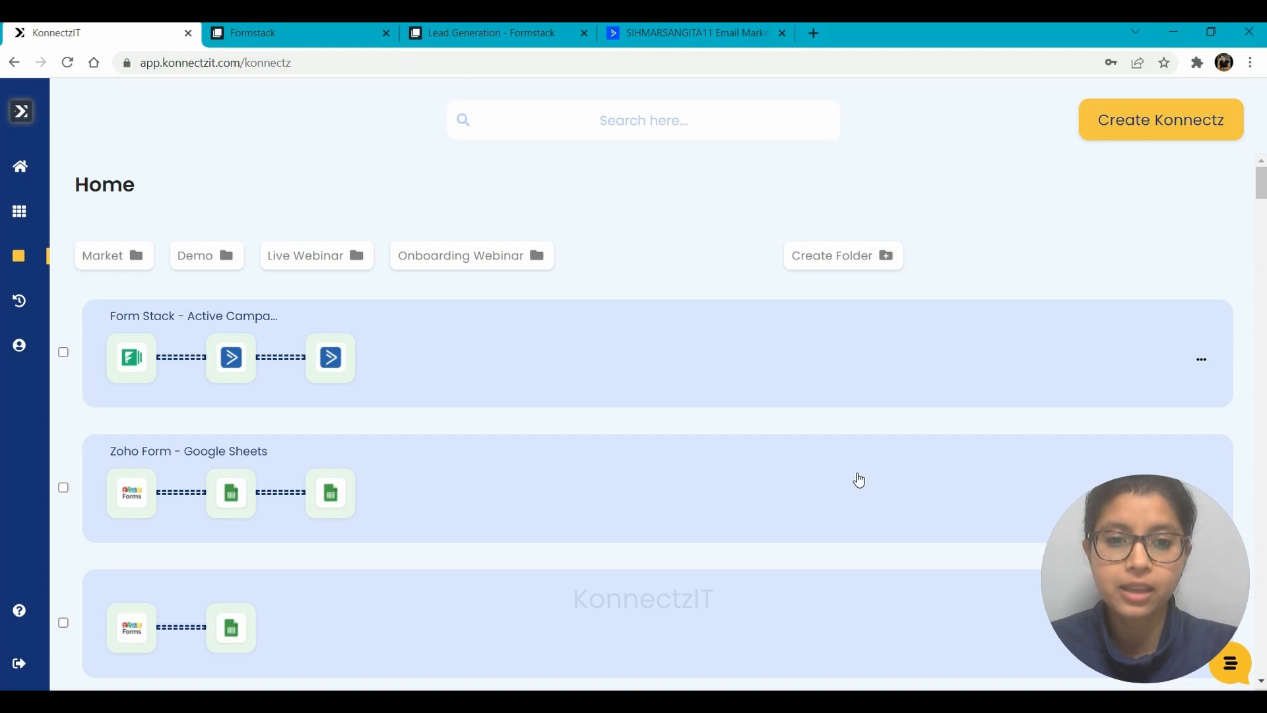
pyautogui.click(758, 442)
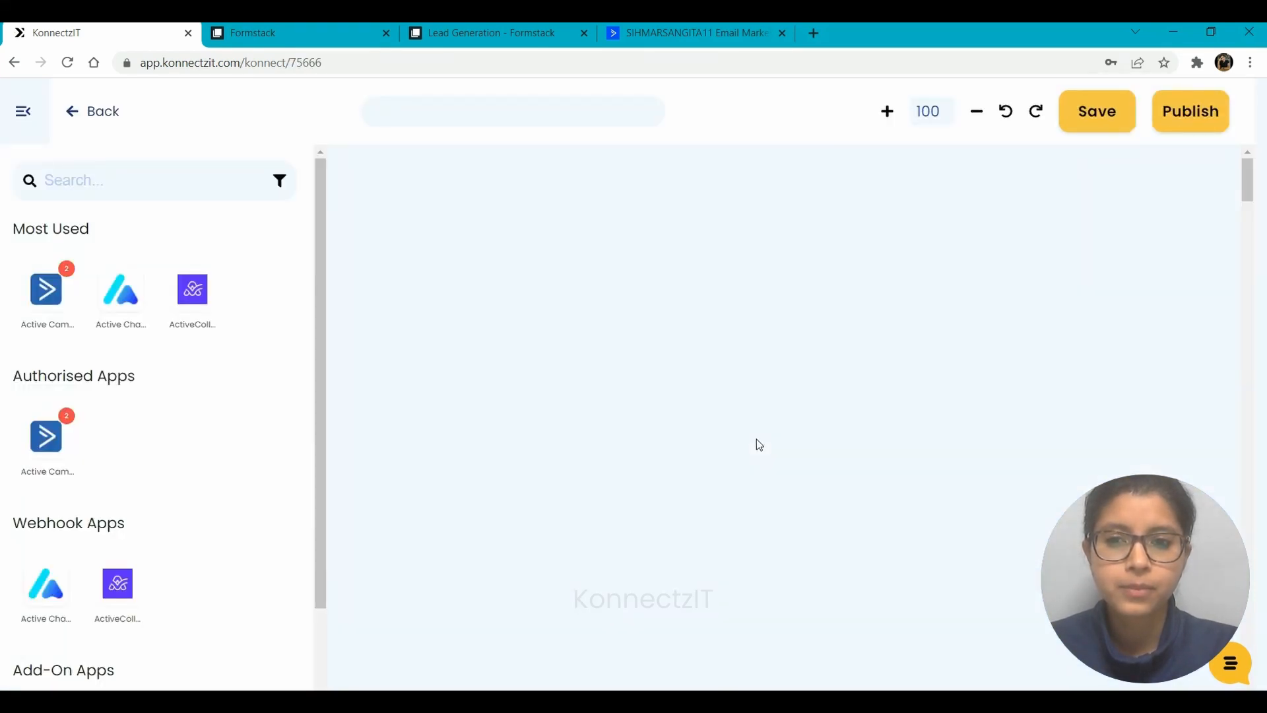
pyautogui.click(643, 30)
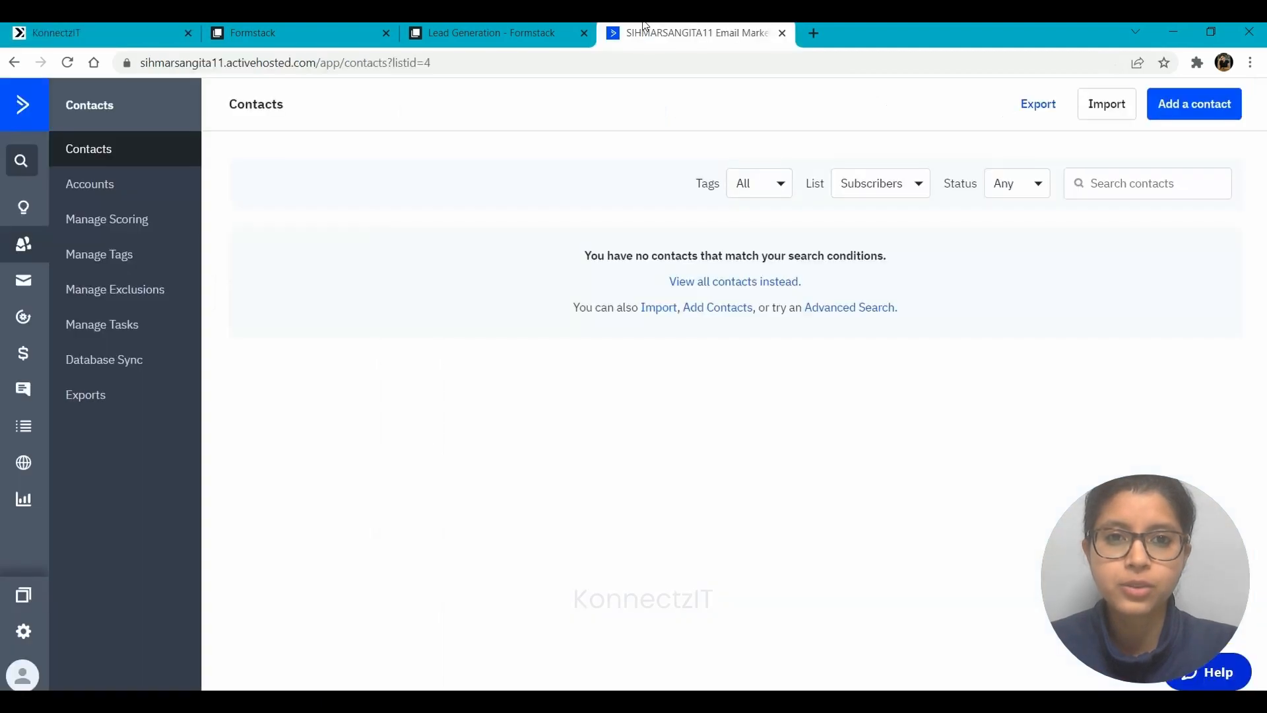
# Reload ActiveCampaign contacts to confirm one Subscribers contact, then return to the blank Lead Generation form
pyautogui.click(67, 63)
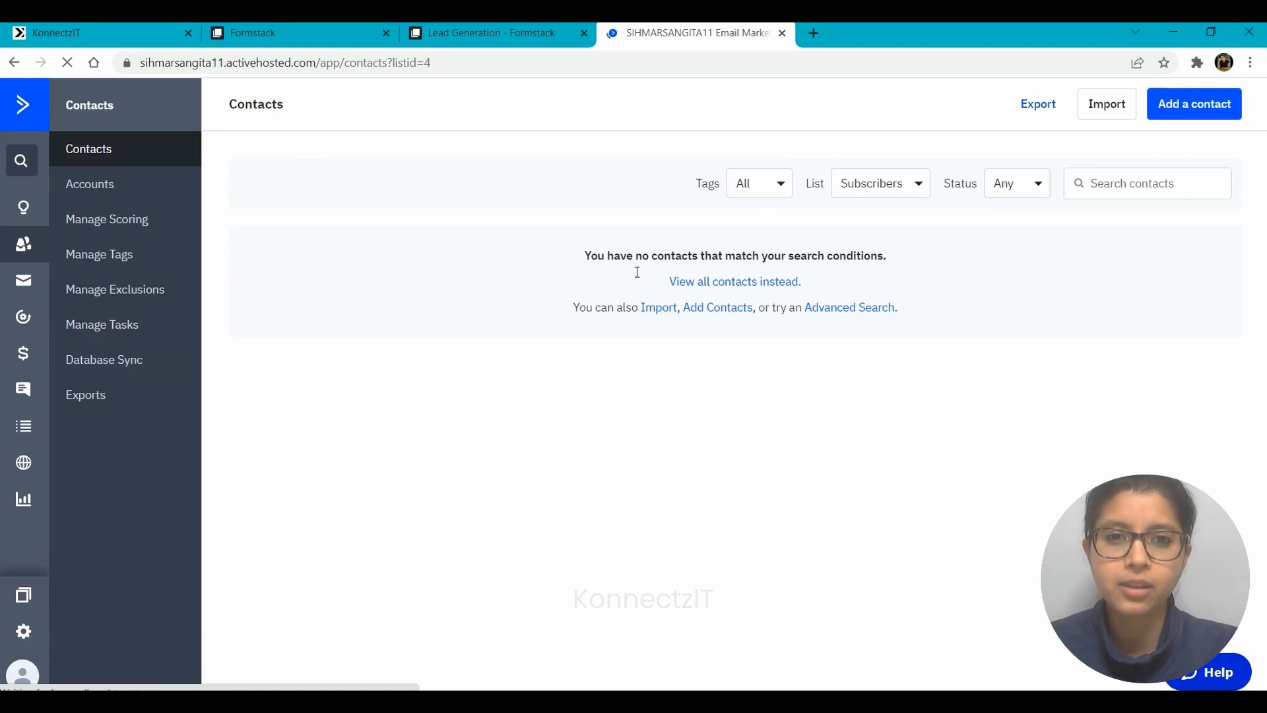
pyautogui.click(513, 30)
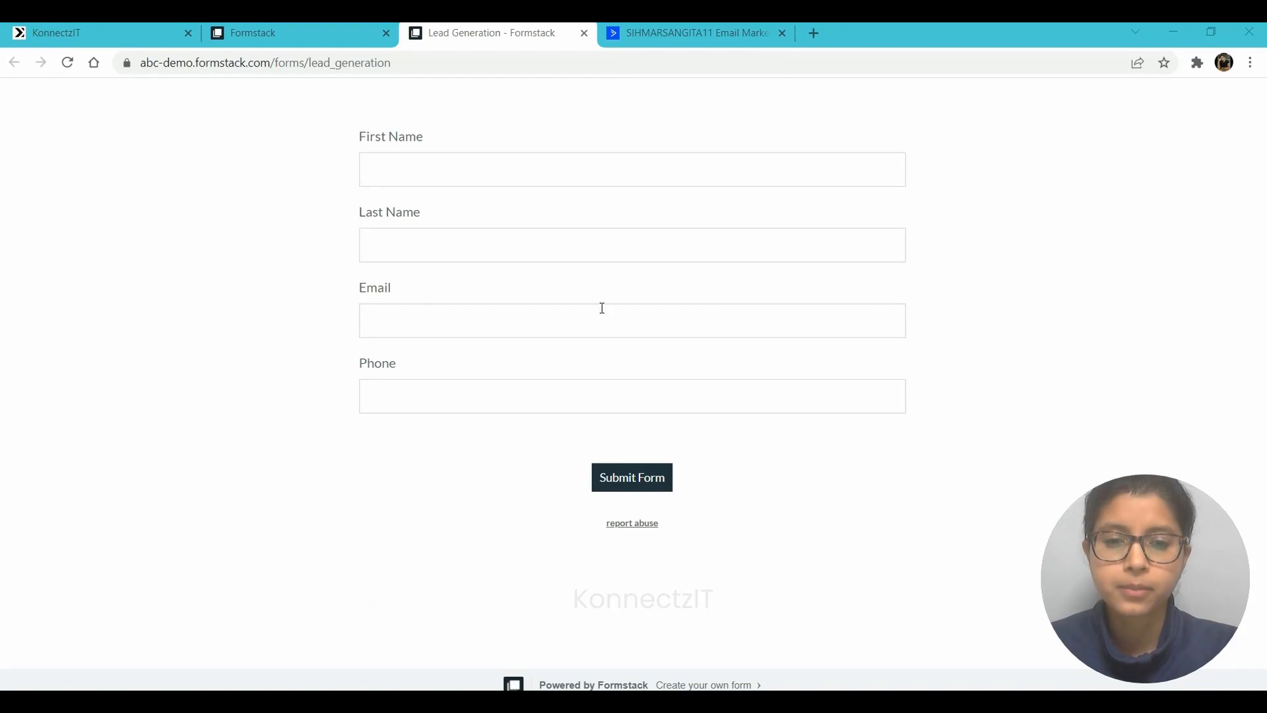
pyautogui.click(647, 28)
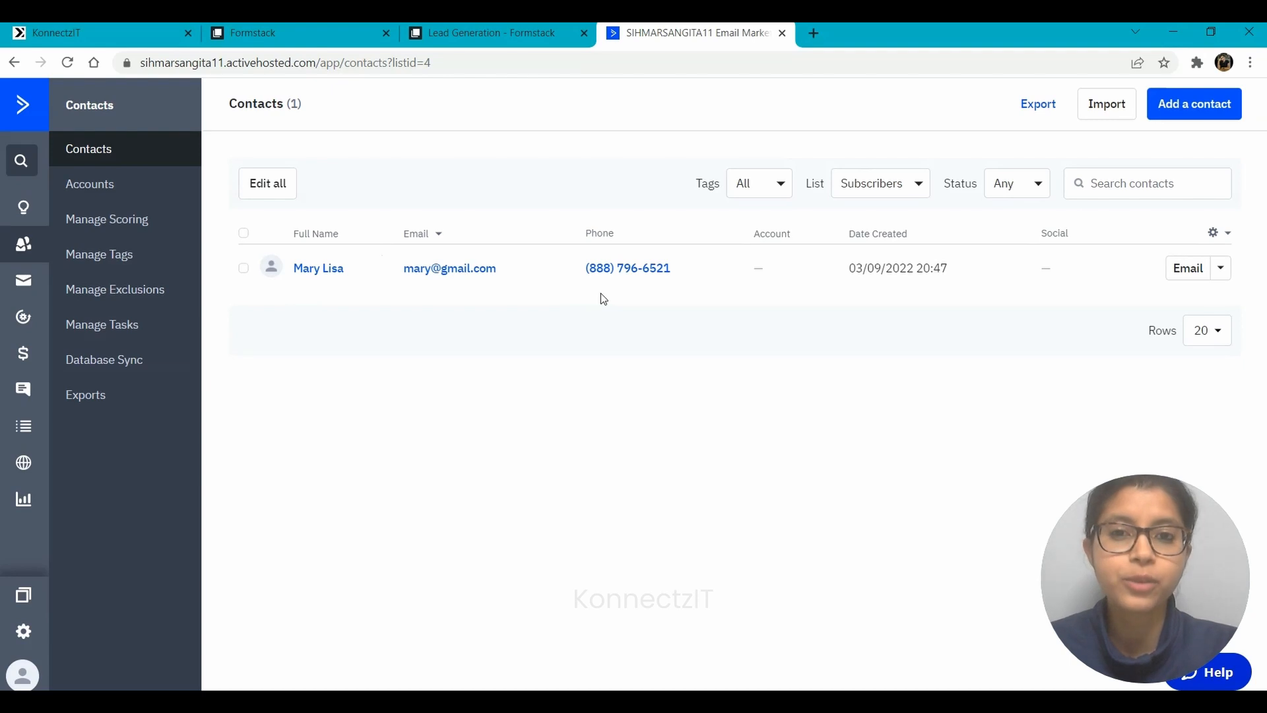
pyautogui.click(507, 27)
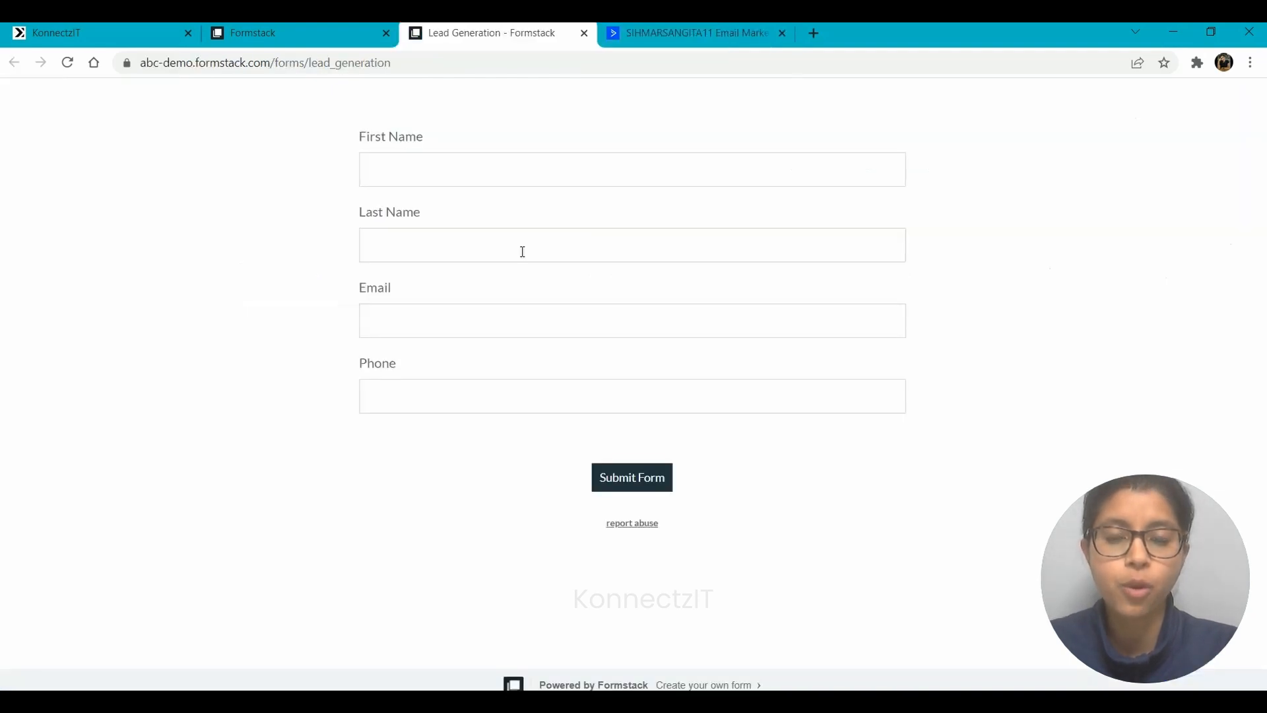
# Fill in the test lead's first name, last name, e-mail and phone number, and submit
pyautogui.click(433, 160)
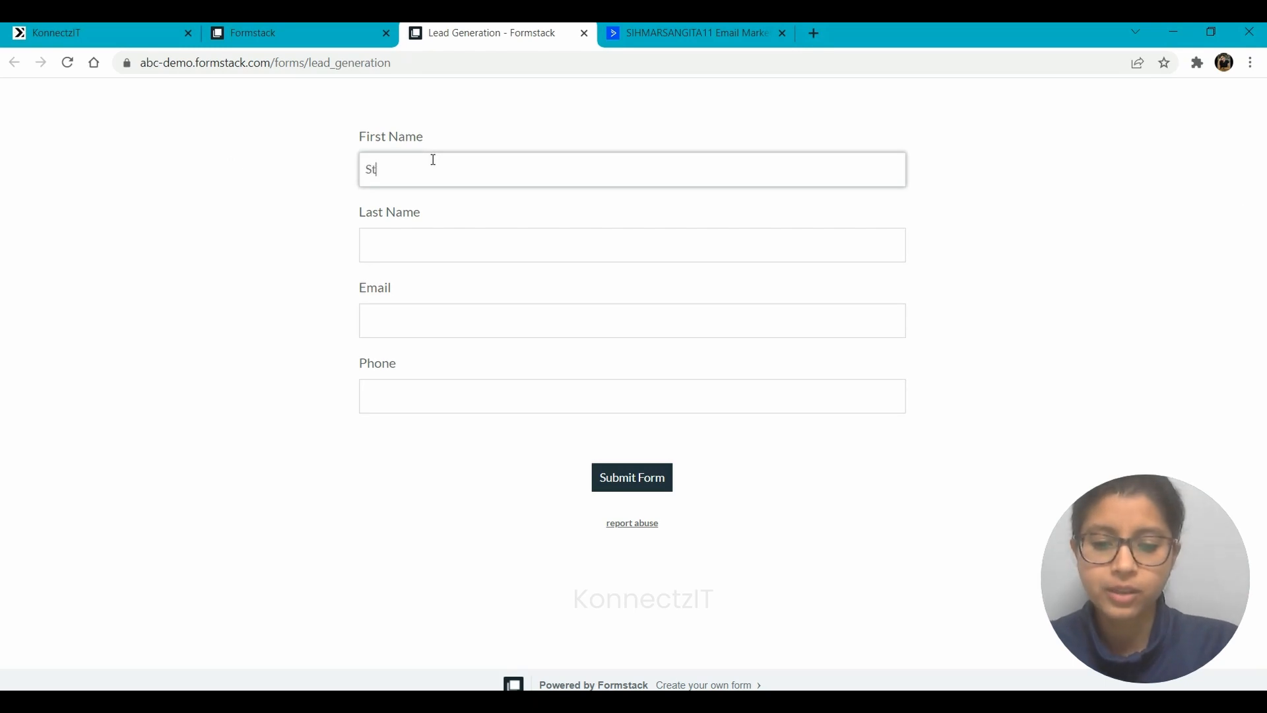
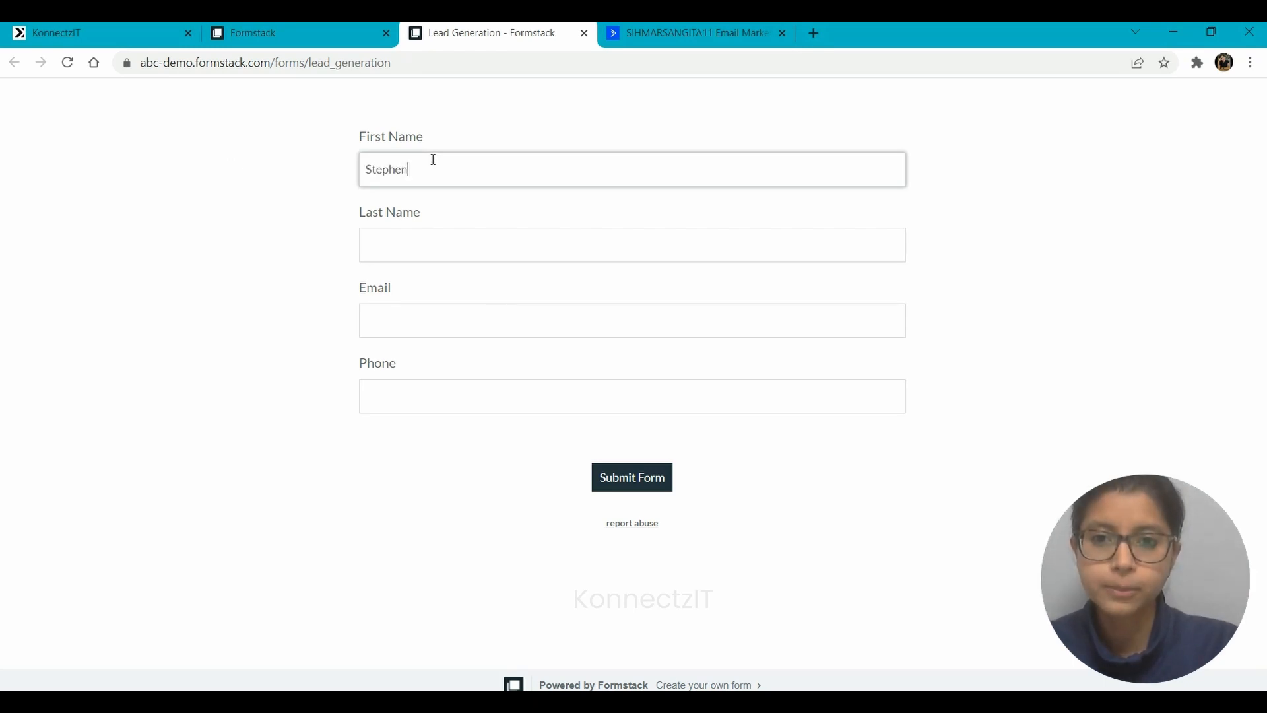
pyautogui.press('Tab')
pyautogui.press('Tab')
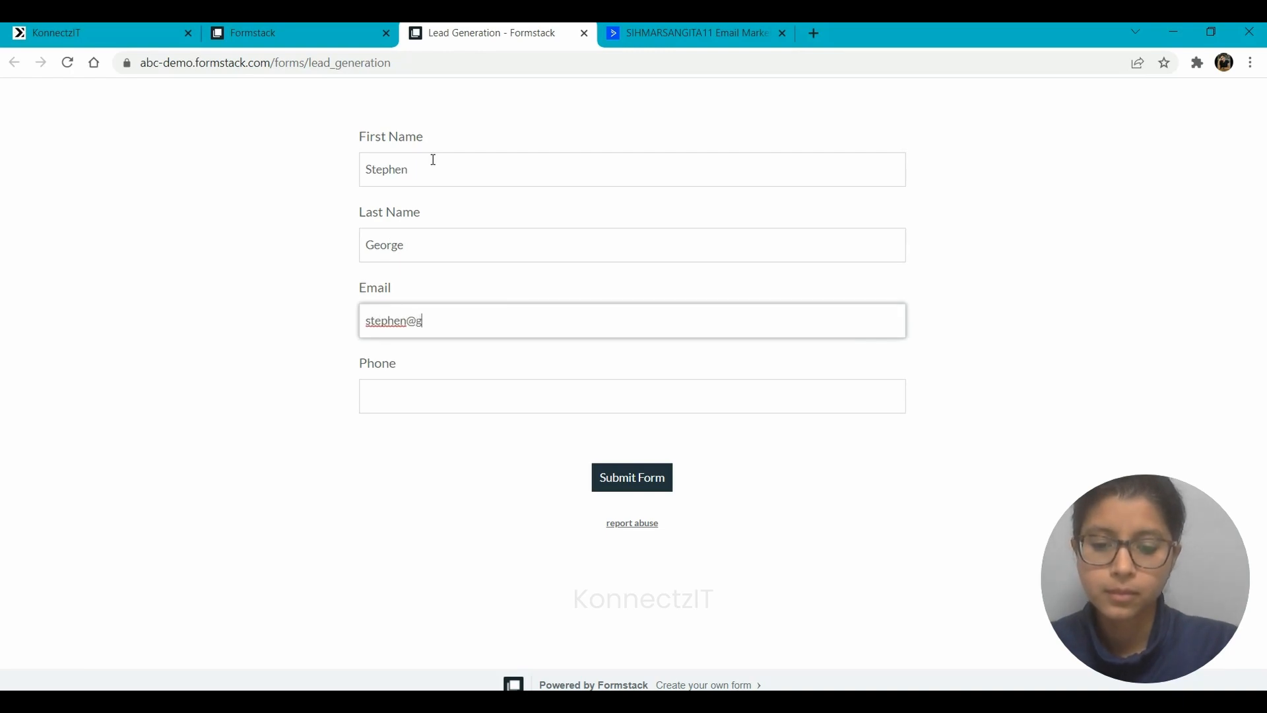
pyautogui.press('Tab')
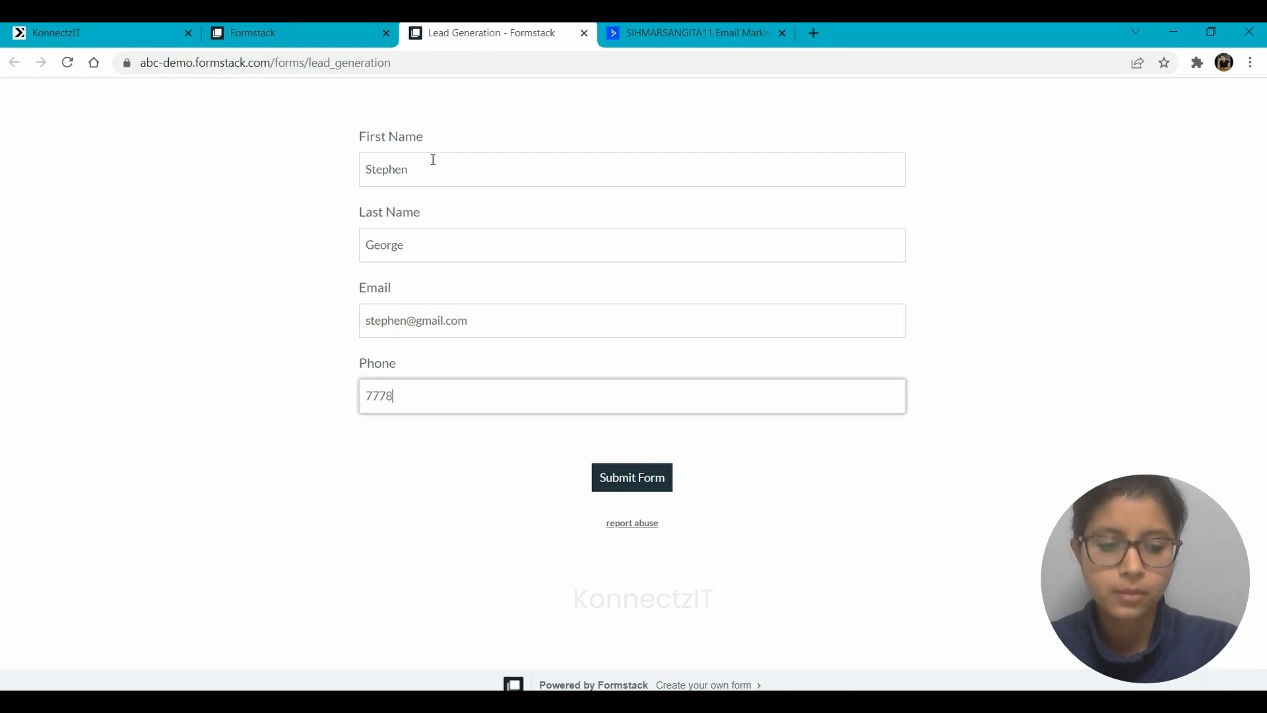
pyautogui.click(615, 479)
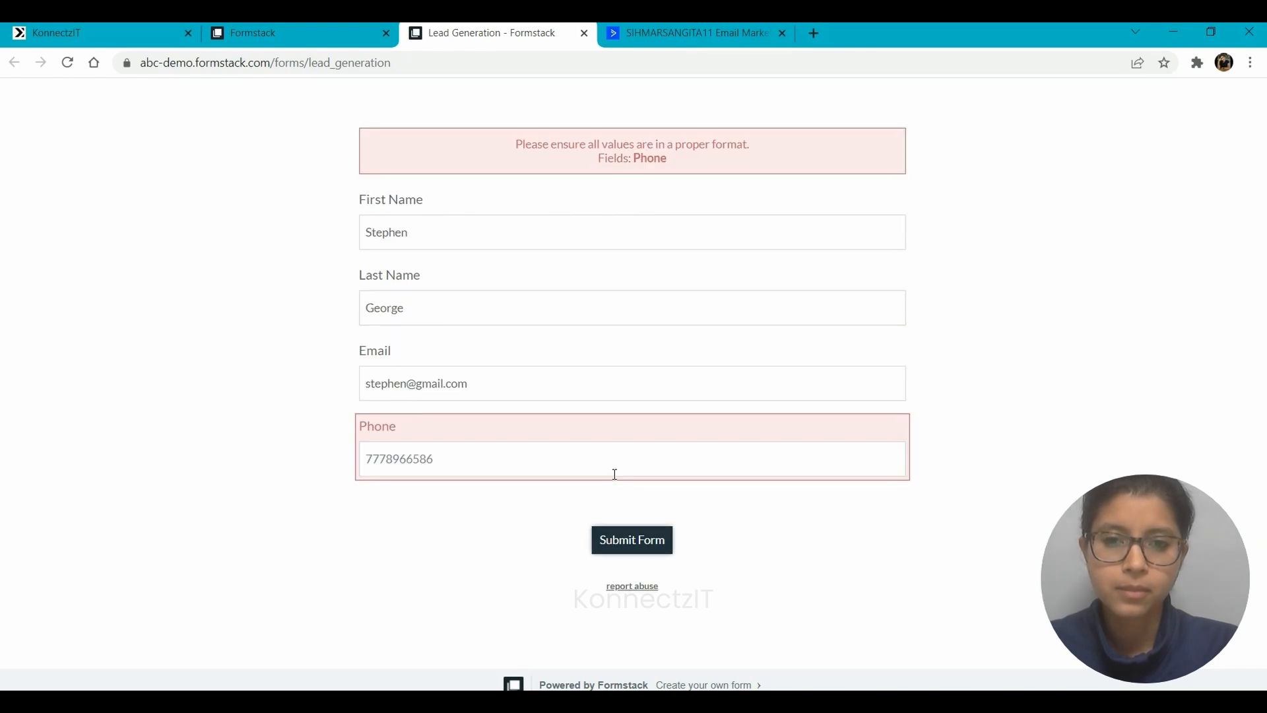
# Replace the rejected phone number with a correctly formatted one and resubmit the form
pyautogui.moveTo(461, 455); pyautogui.dragTo(354, 460)
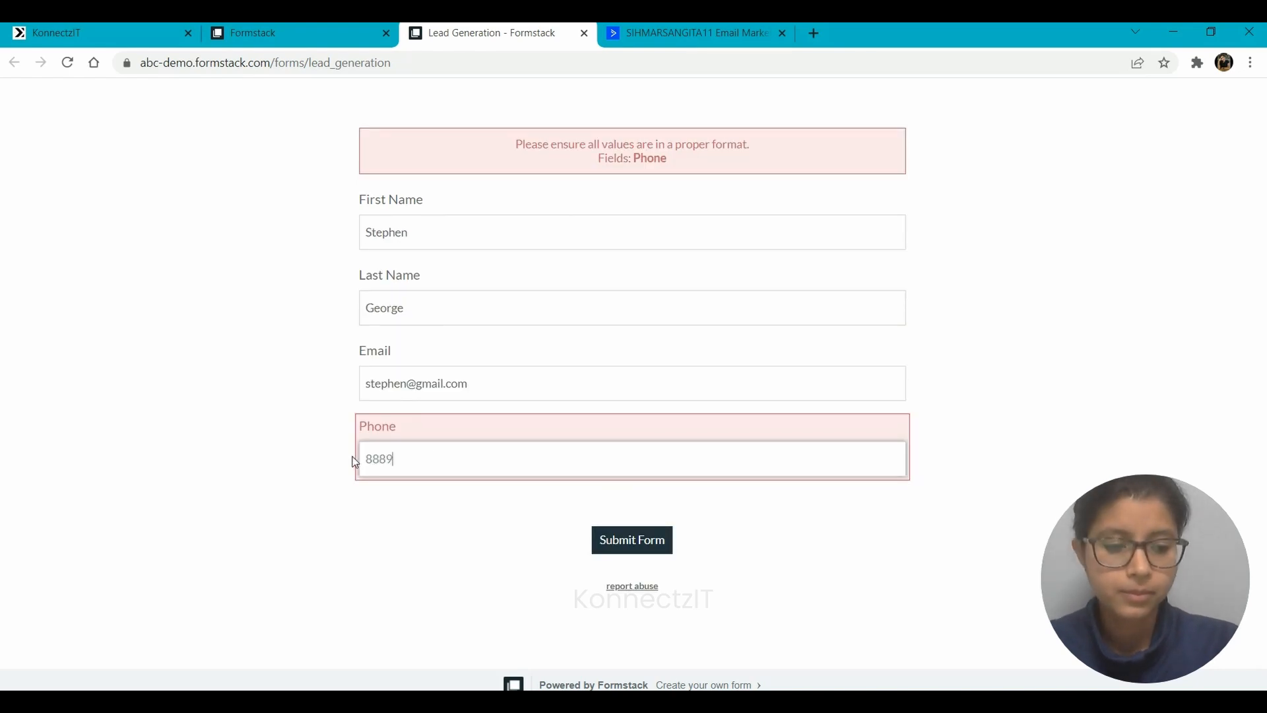
pyautogui.click(637, 542)
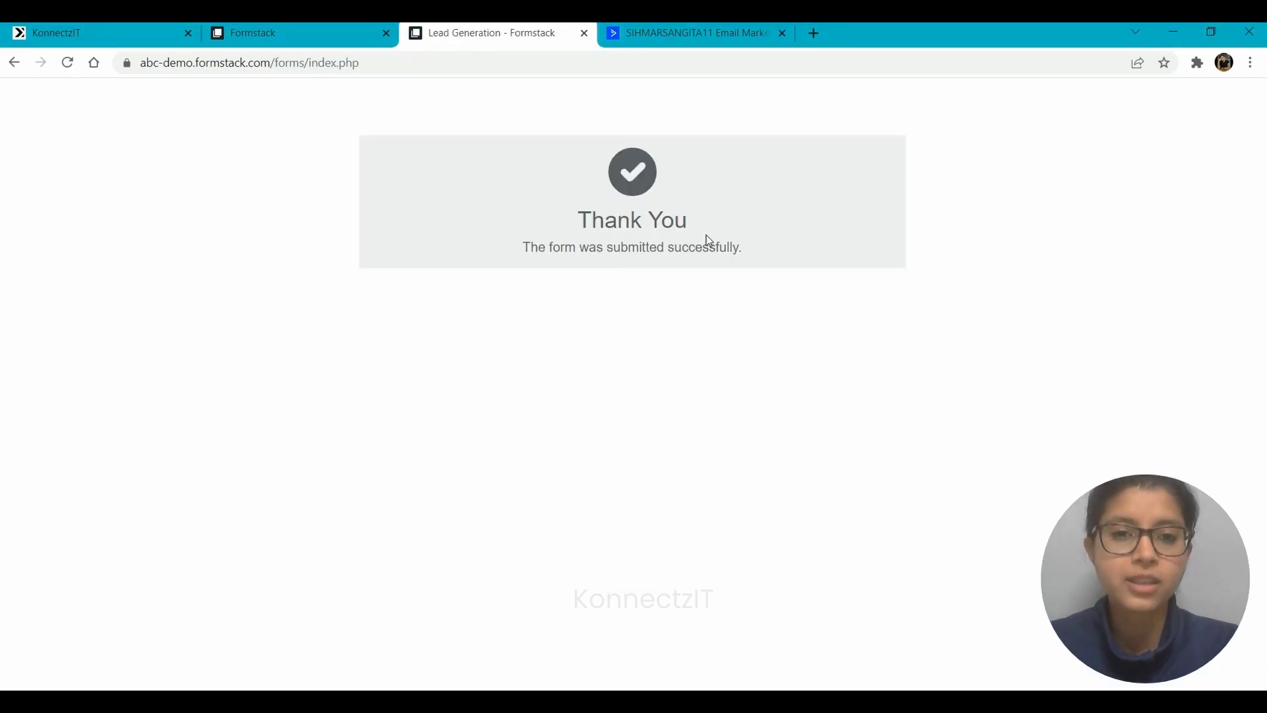
# Reload ActiveCampaign contacts to confirm 2 Subscribers contacts, then return to the KonnectzIT canvas
pyautogui.click(669, 30)
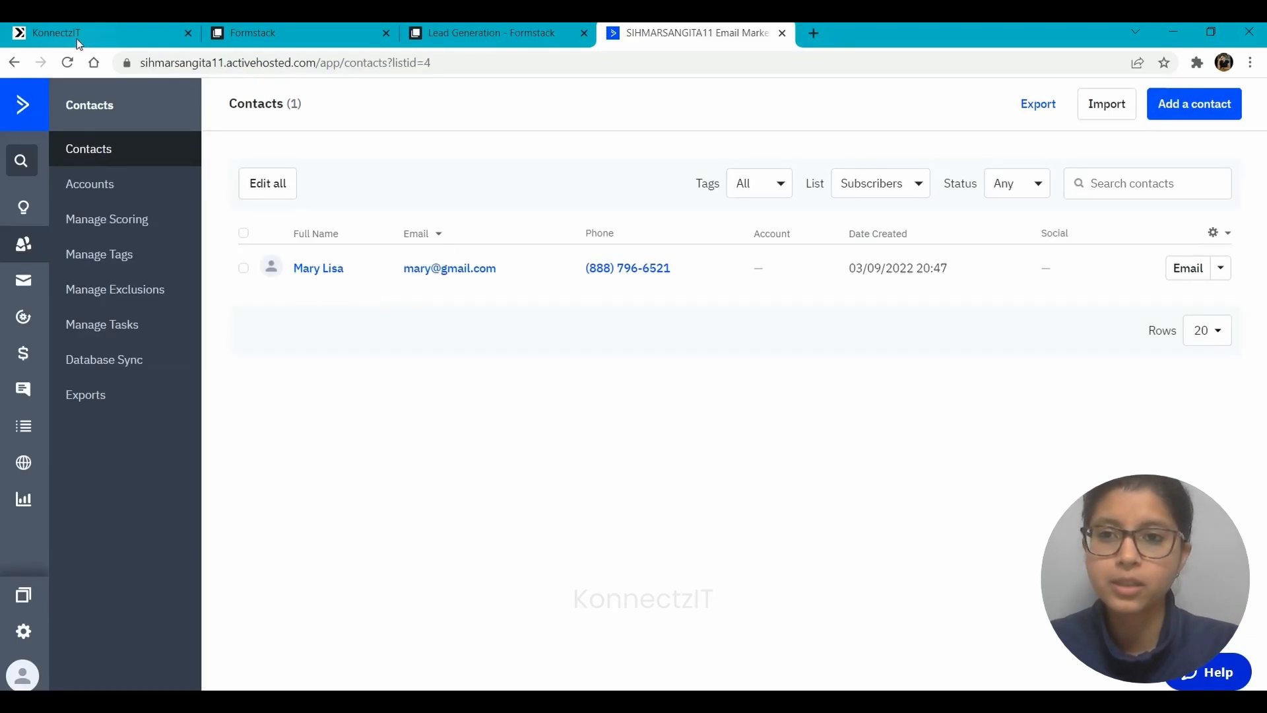
pyautogui.click(69, 63)
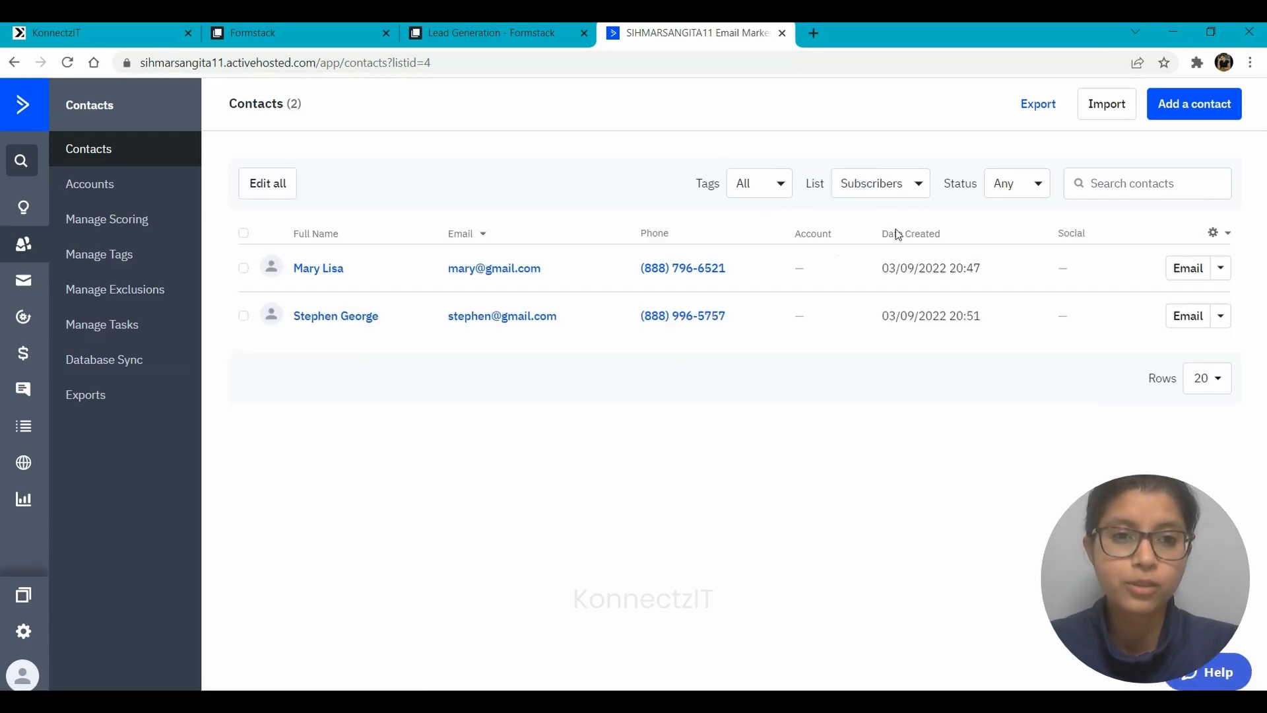
pyautogui.click(866, 183)
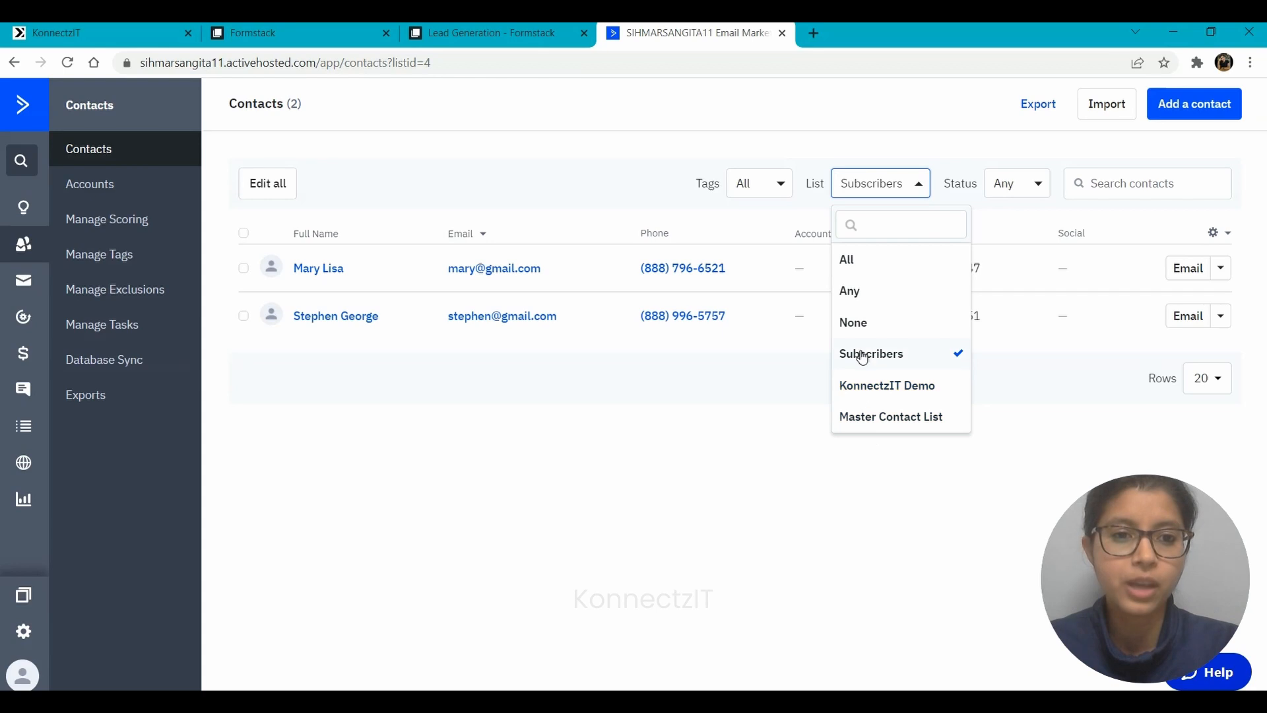
pyautogui.click(125, 27)
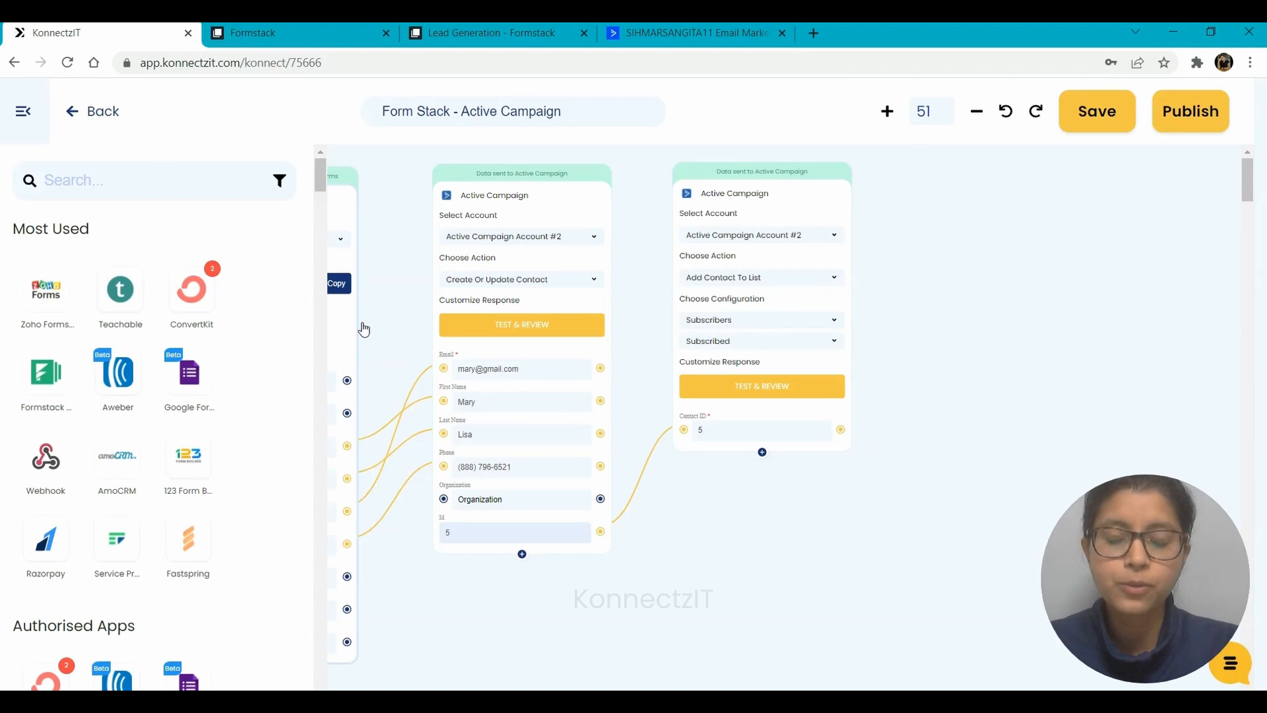
pyautogui.click(354, 282)
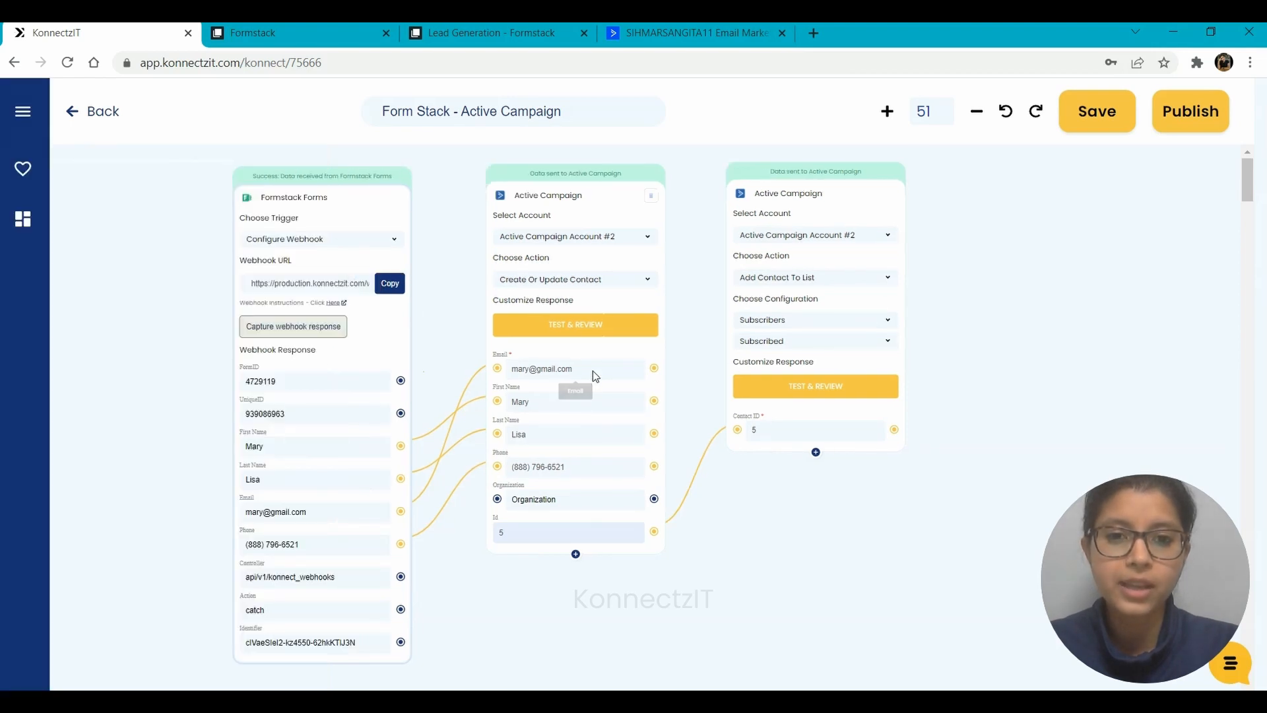